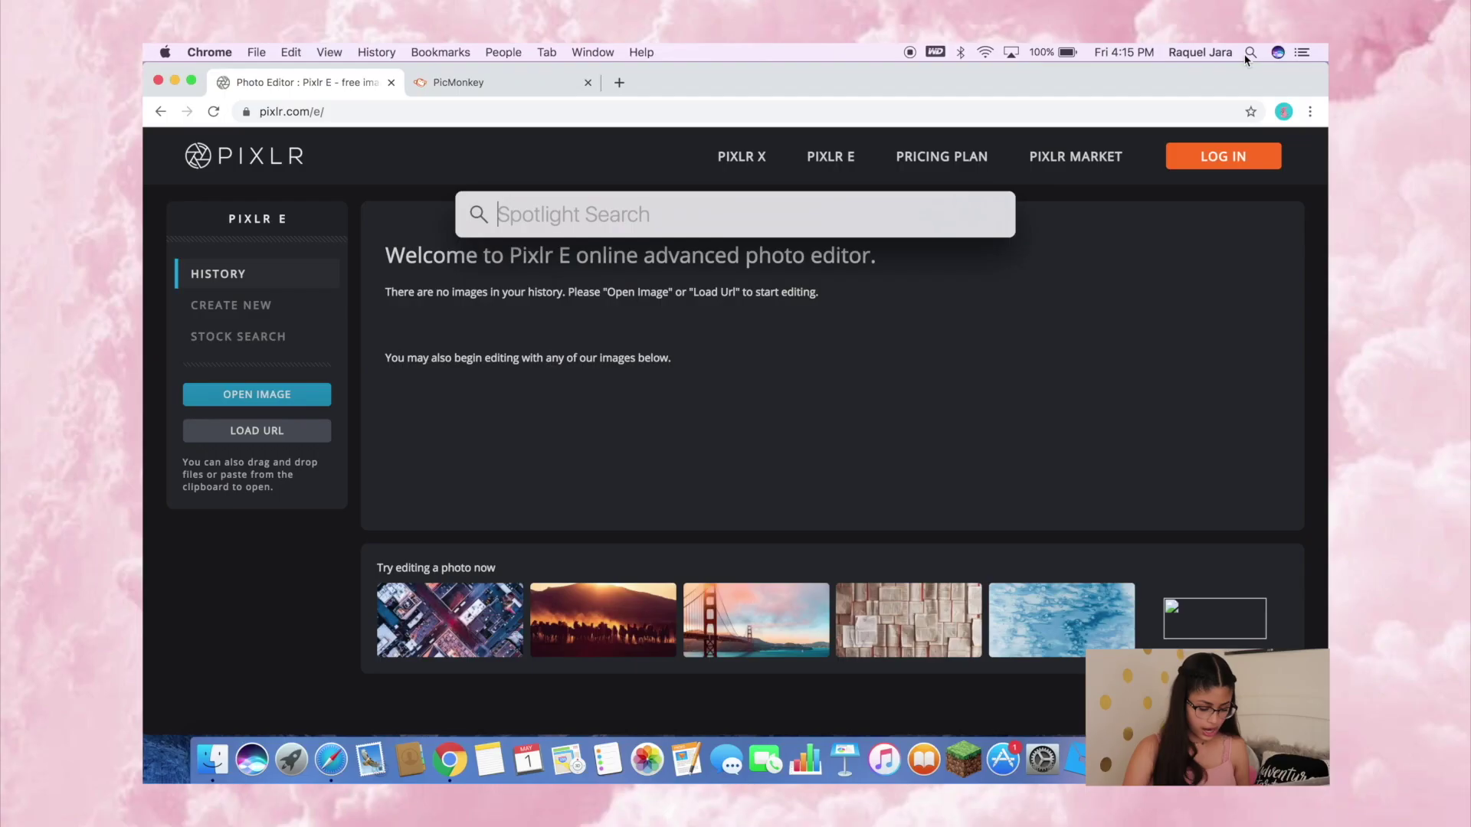
In iMovie, restore the green-screen clip and add a freeze frame of the laptop shot at the playhead.
text(im)
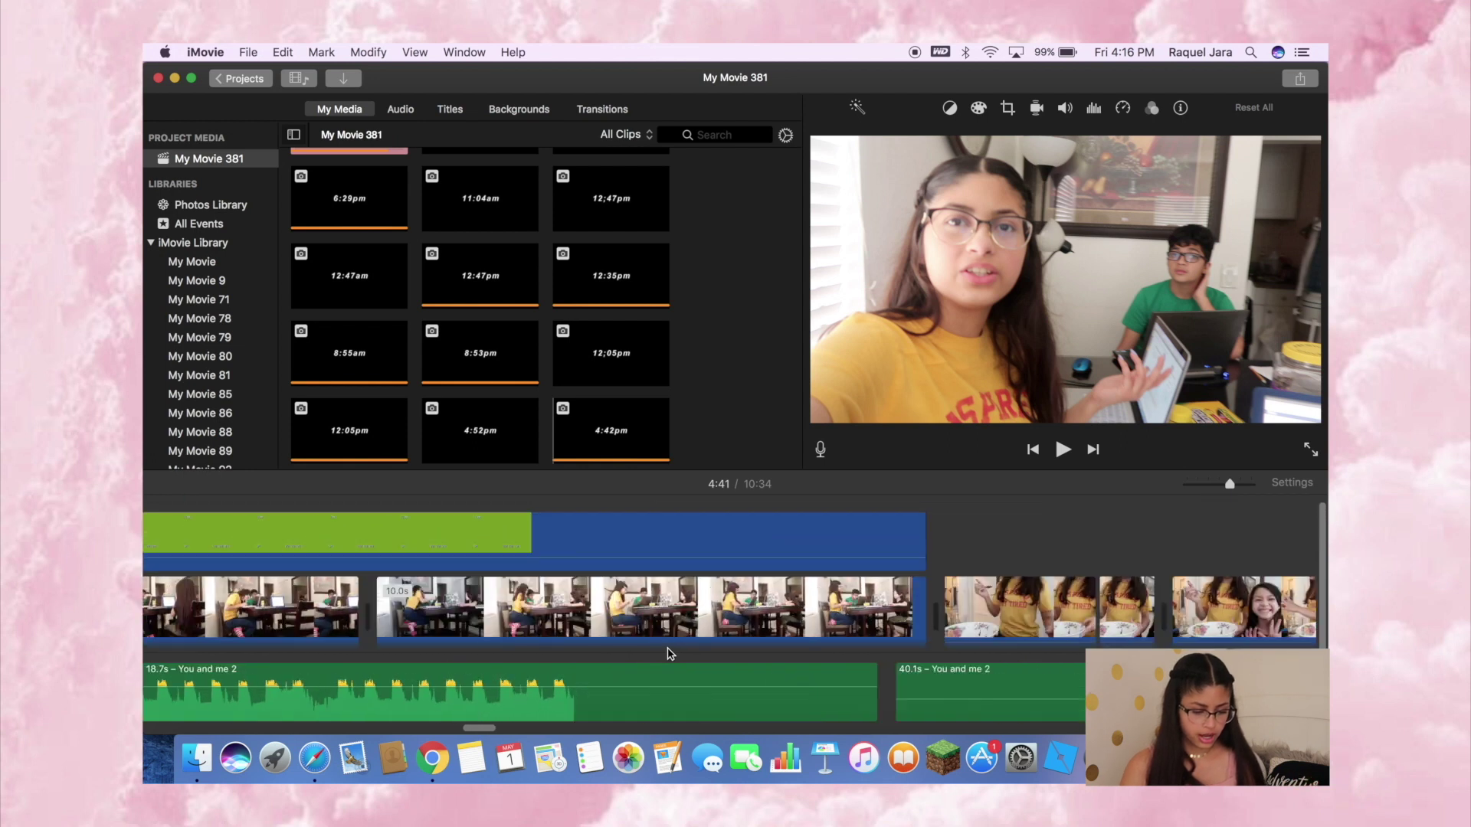
scroll(670, 653, right, 5)
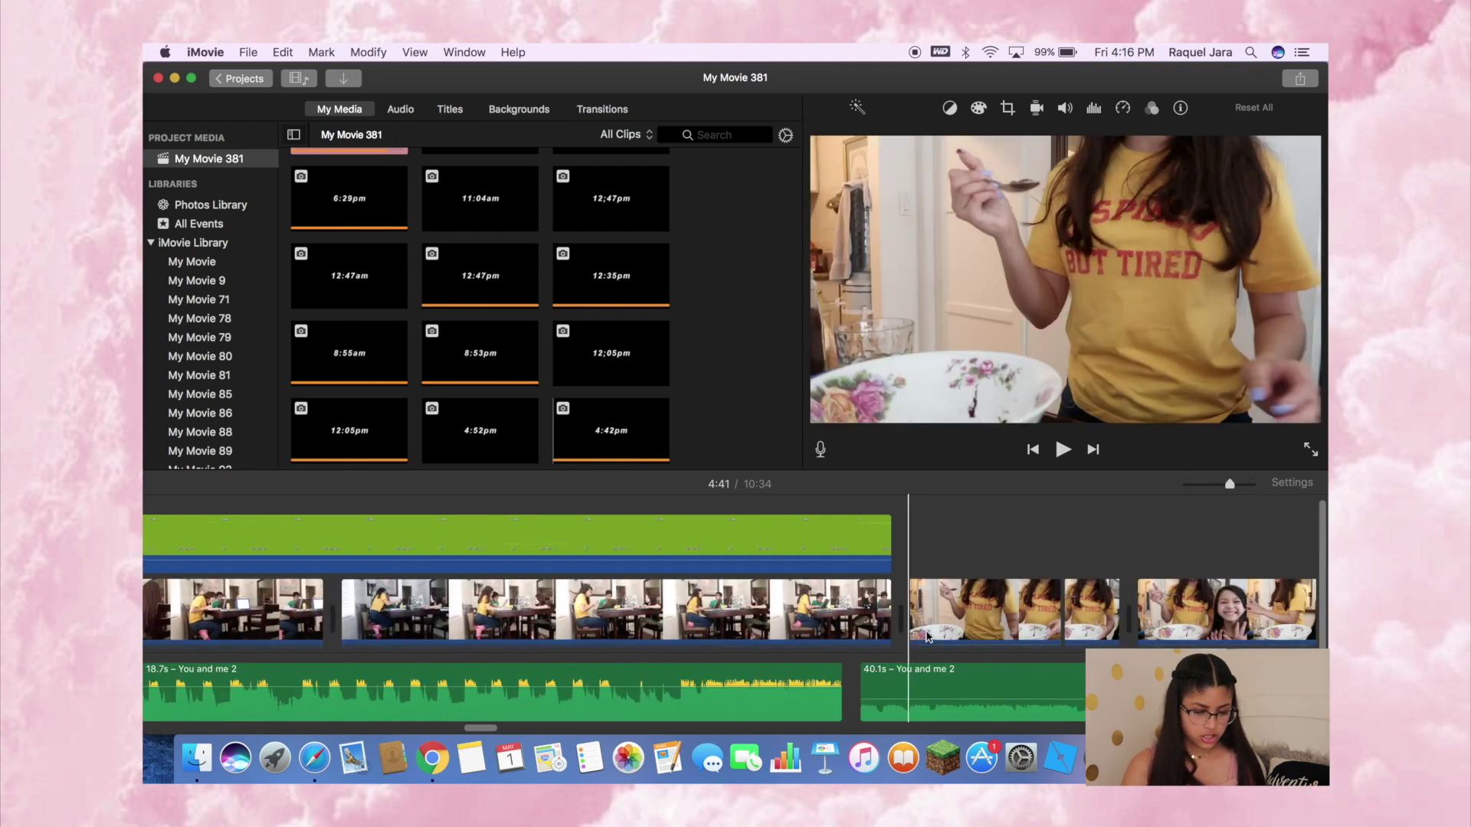
scroll(953, 612, right, 10)
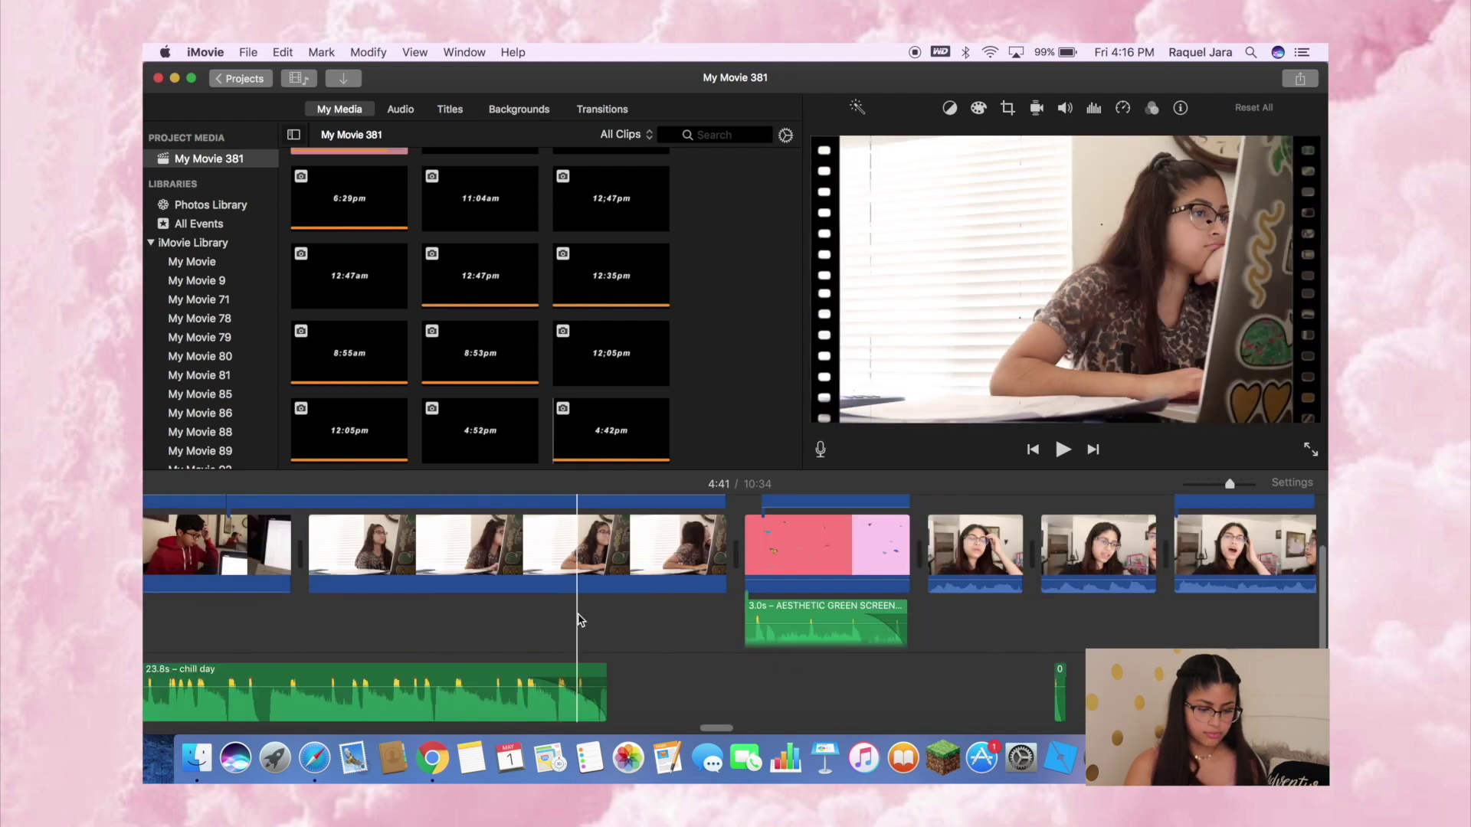
key(super+z)
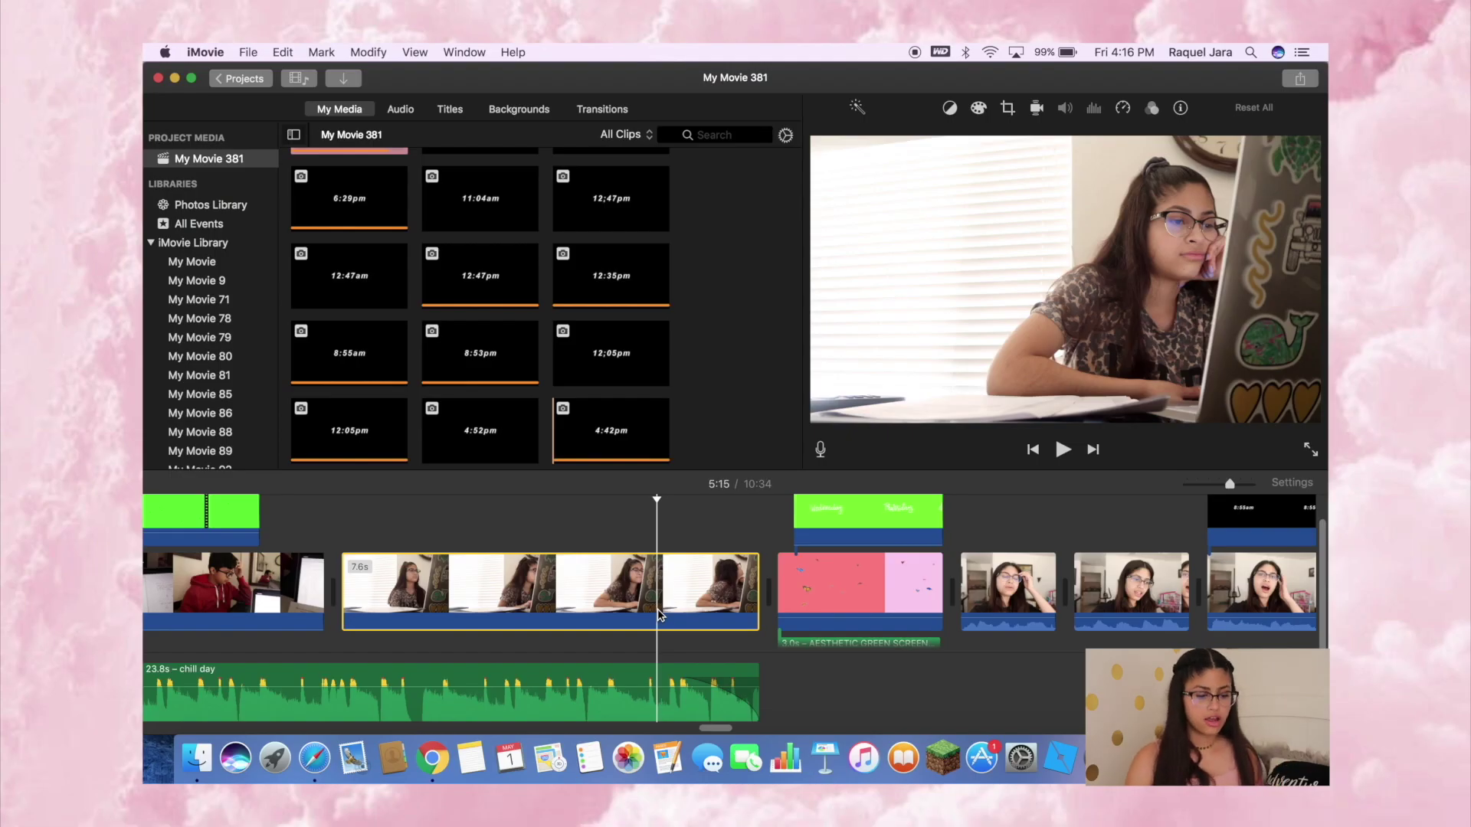
right_click(659, 616)
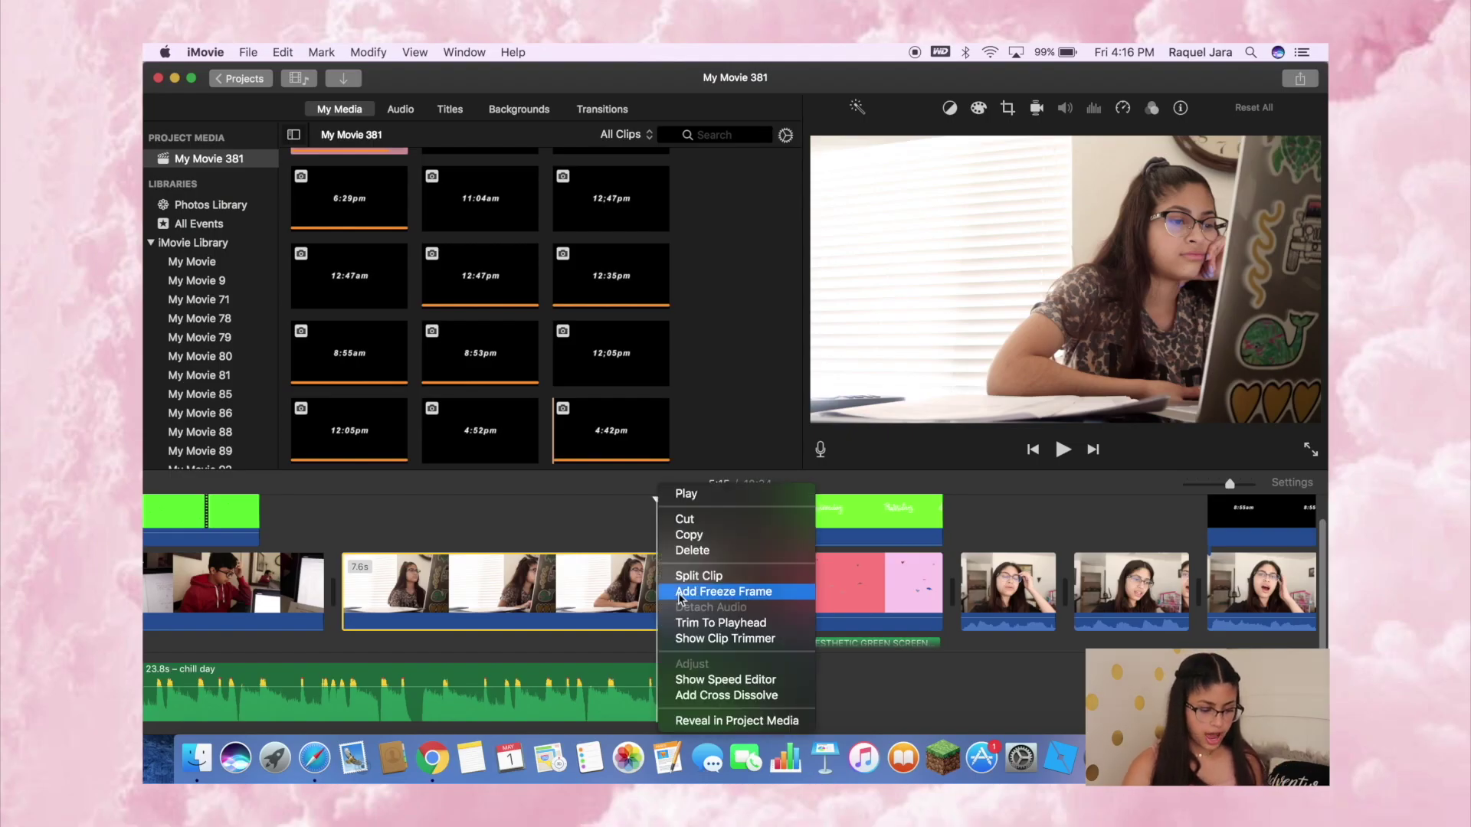
click(723, 591)
Export the freeze frame as an image to the Desktop and reveal it in Finder.
click(1300, 78)
click(1153, 253)
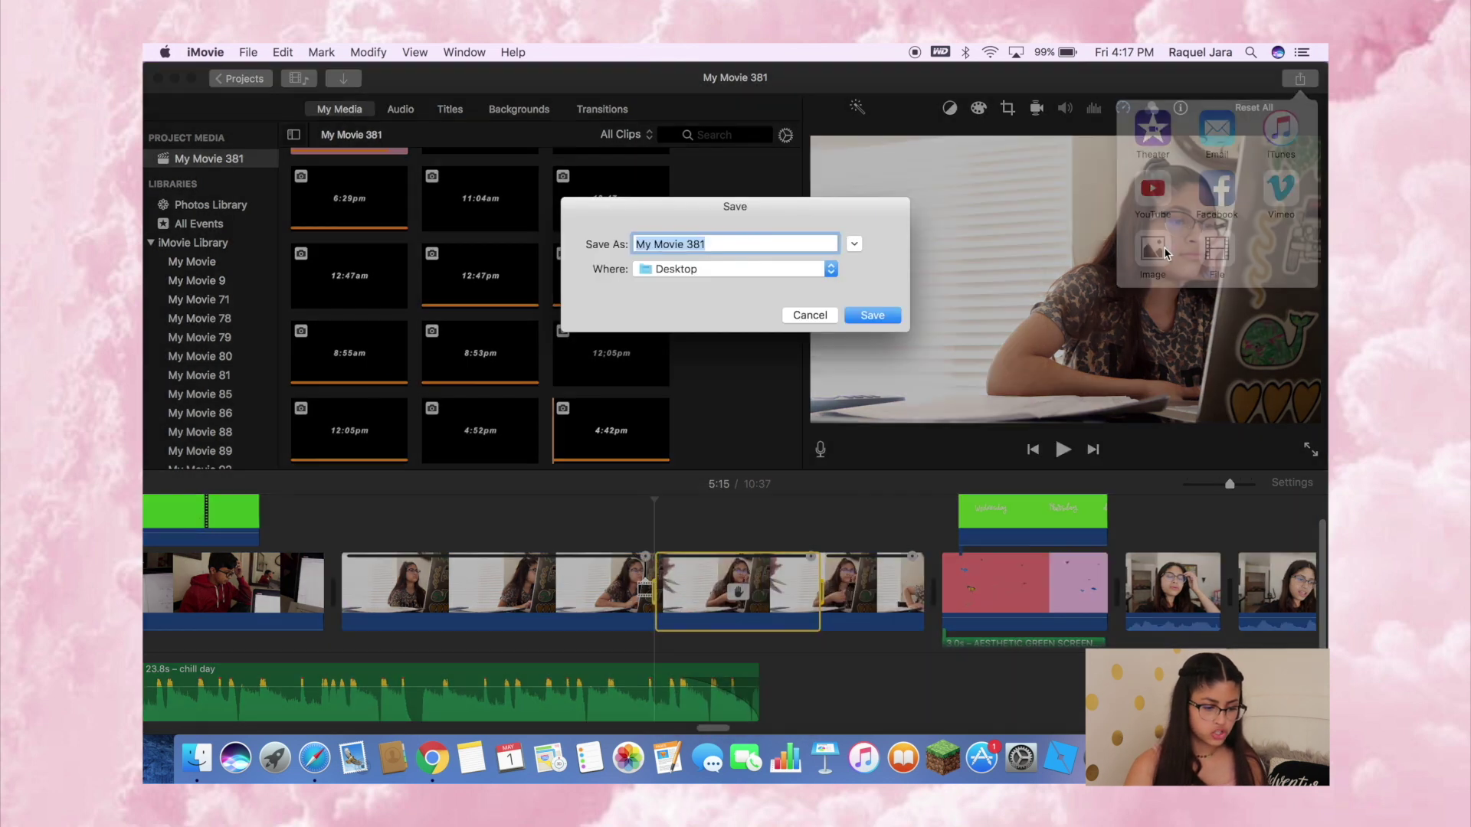
click(872, 315)
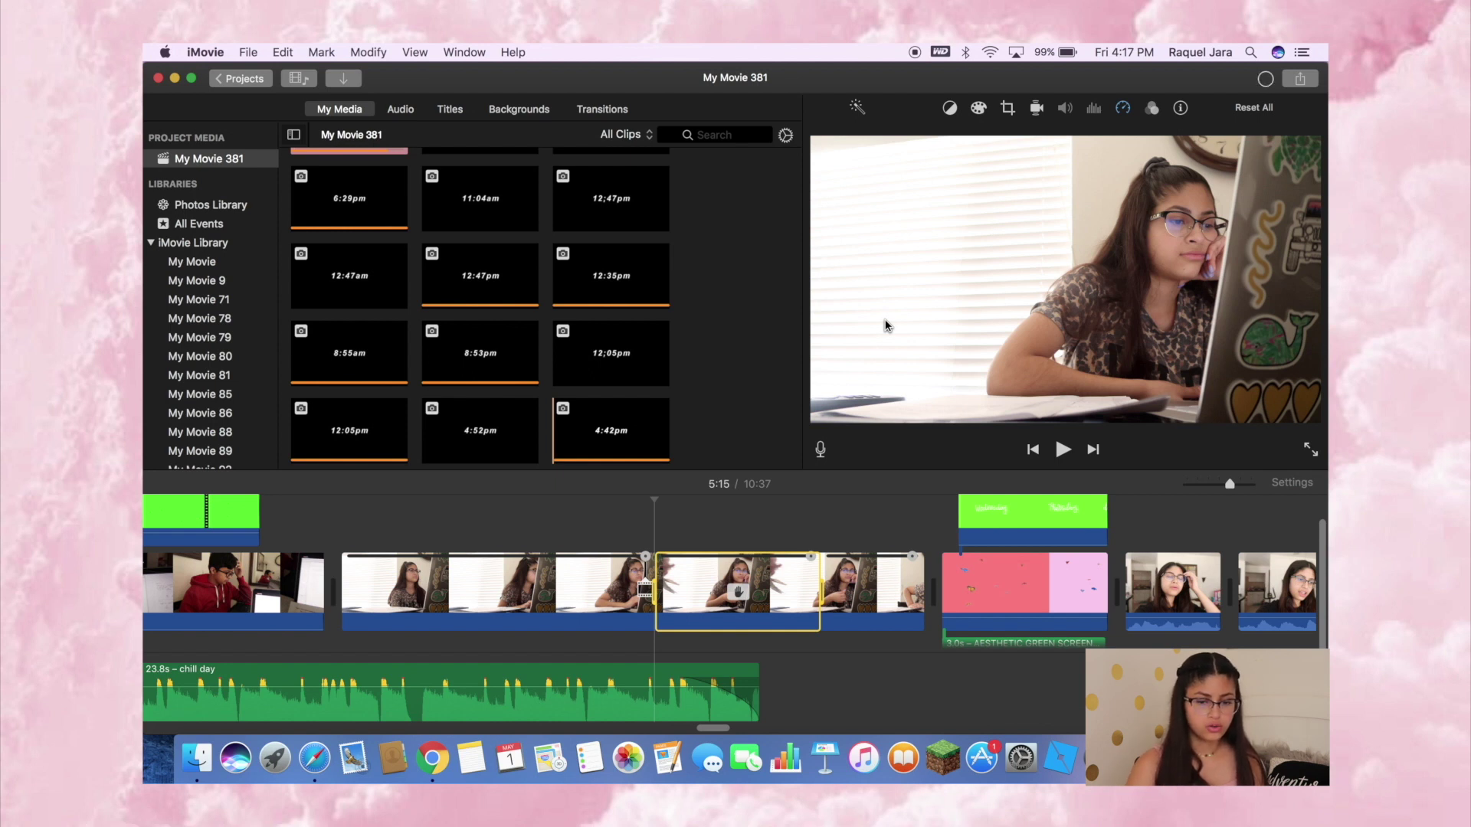
click(1281, 119)
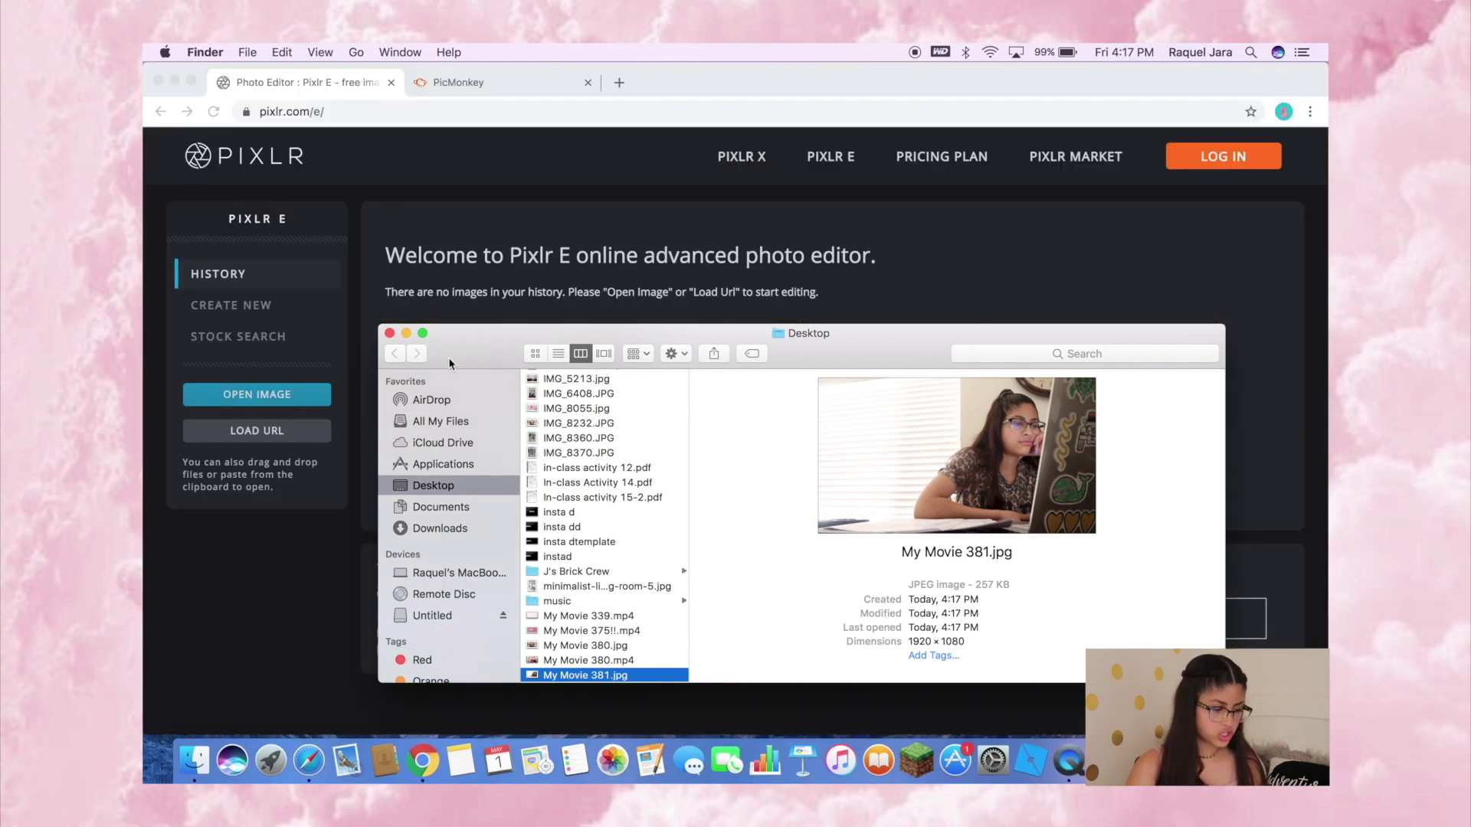
Add My Movie 381.jpg to Photos through Finder's Share menu.
right_click(592, 677)
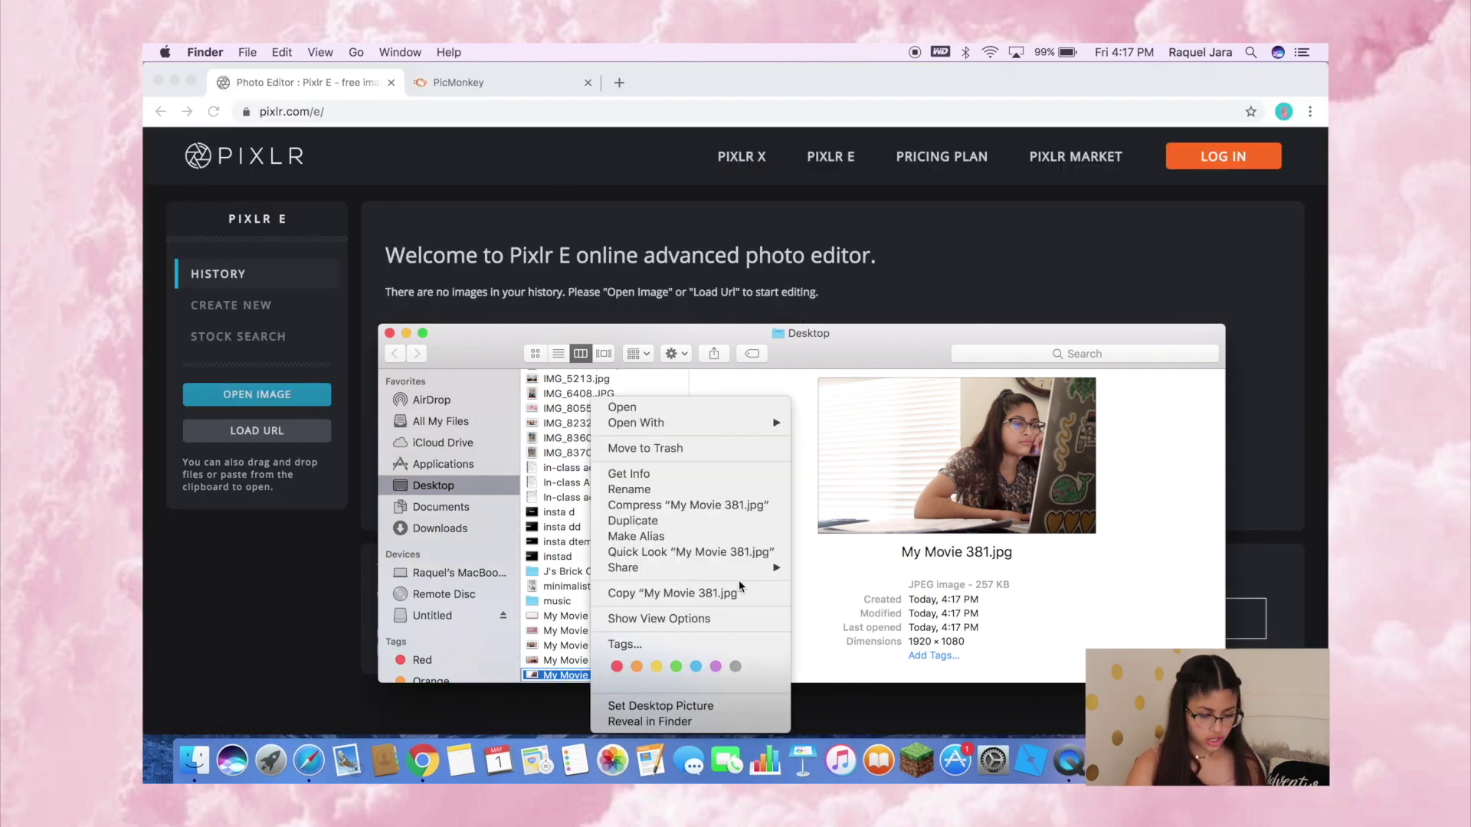
mouse_move(739, 568)
click(856, 691)
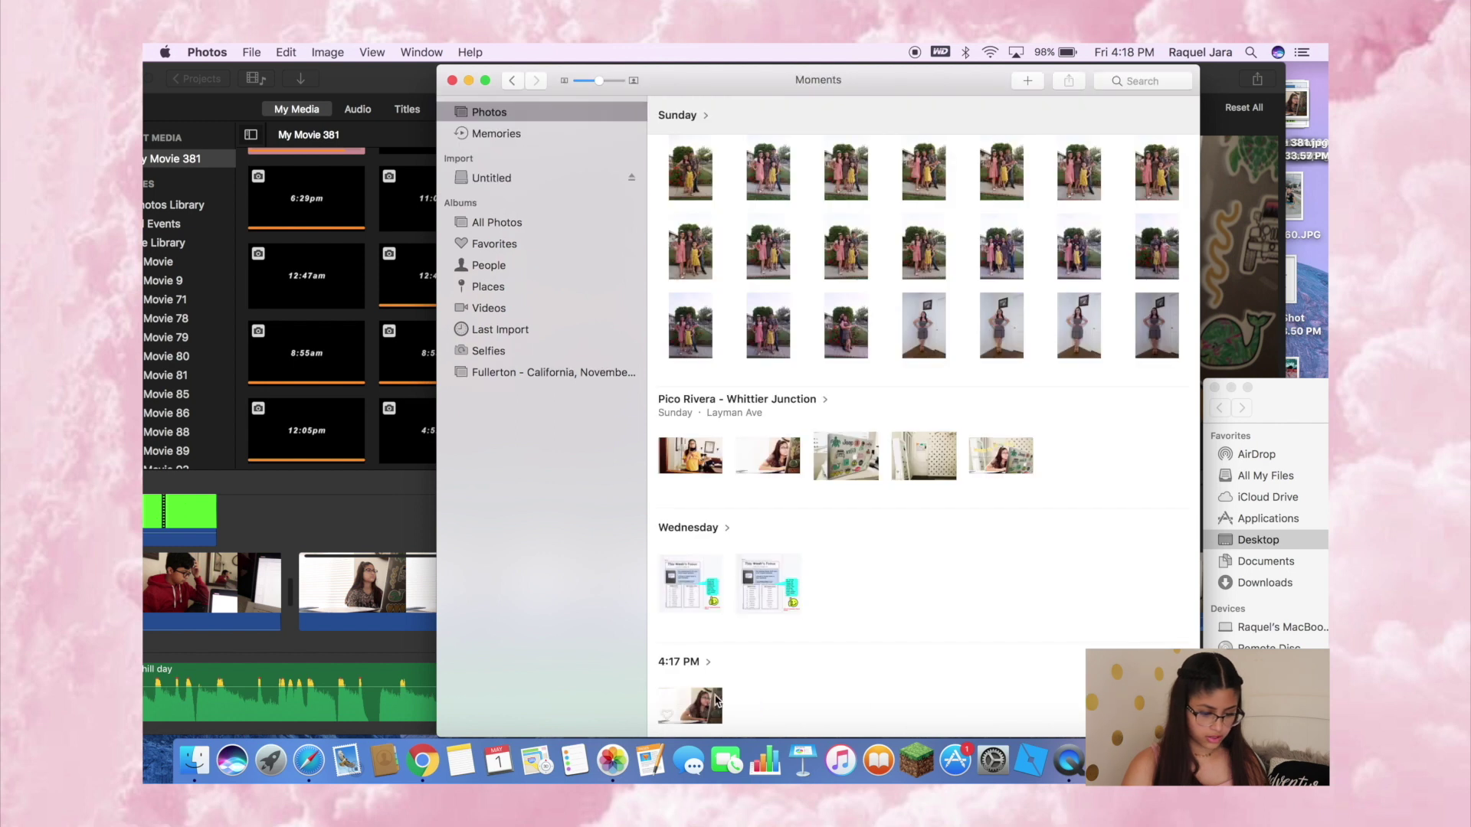
Give the 4:17 PM still the Chrome filter, brighten it, and copy it to the Desktop.
double_click(712, 702)
click(1181, 402)
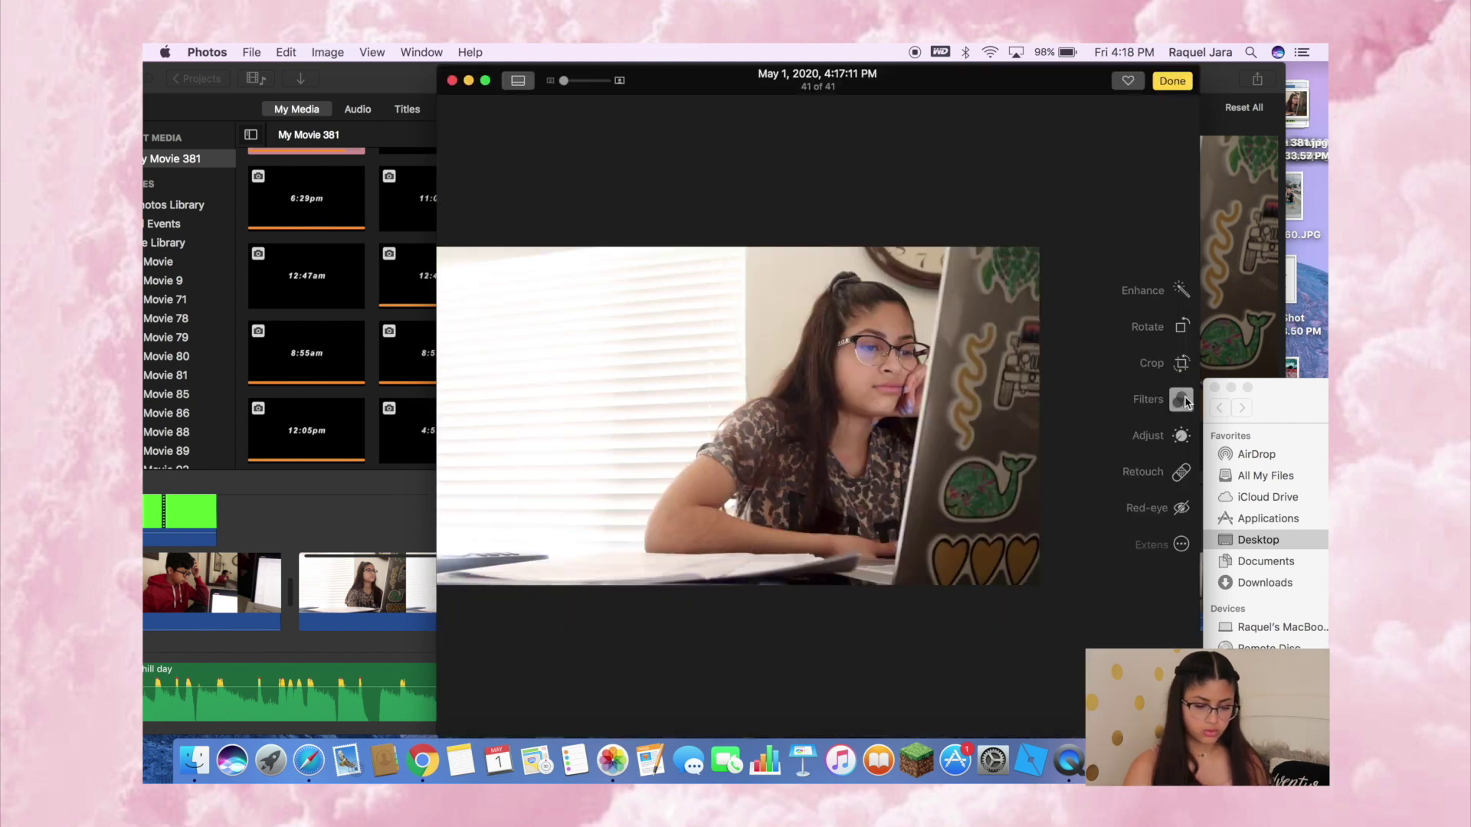
click(1107, 471)
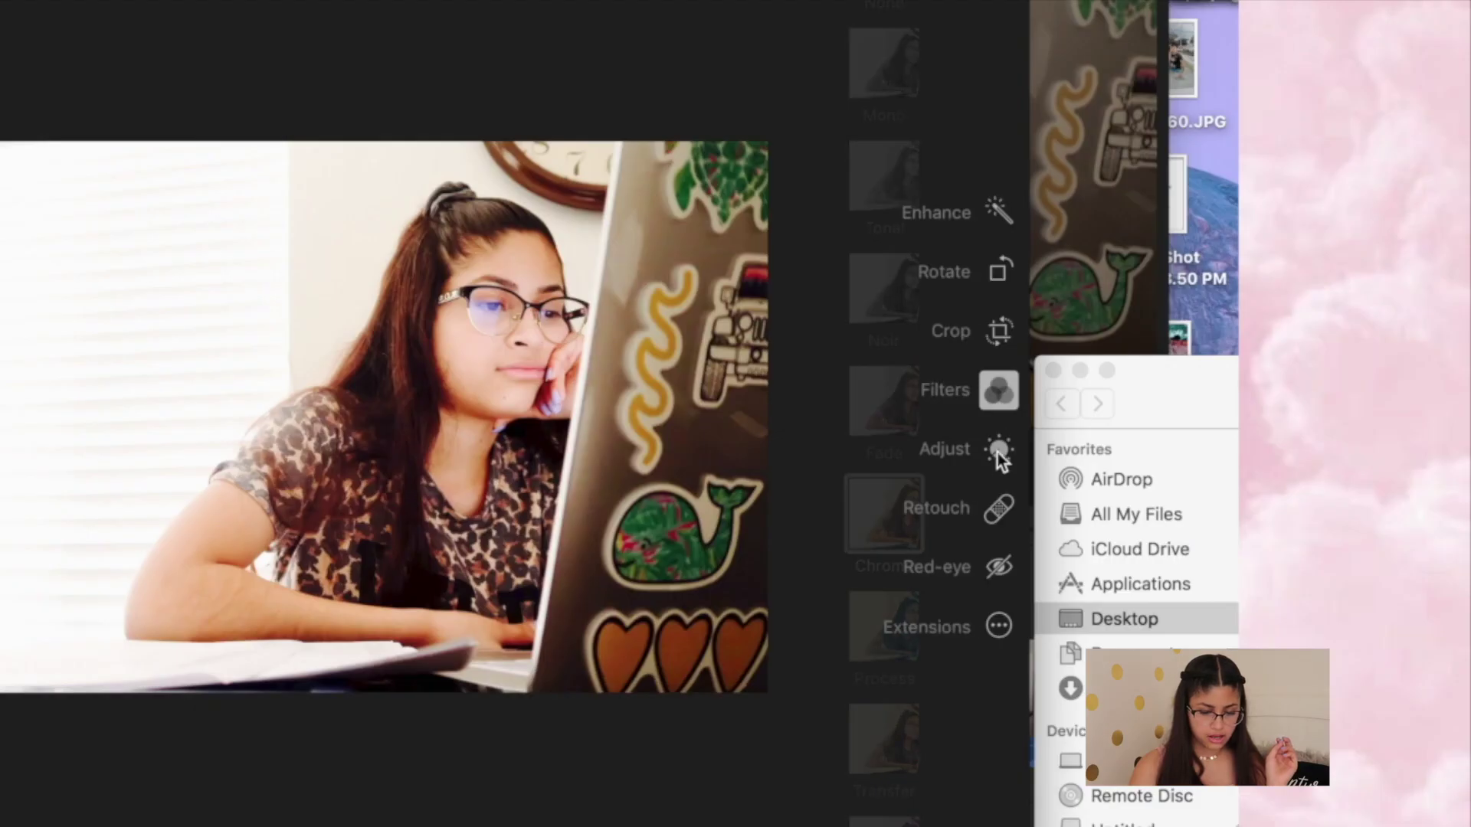
click(1182, 438)
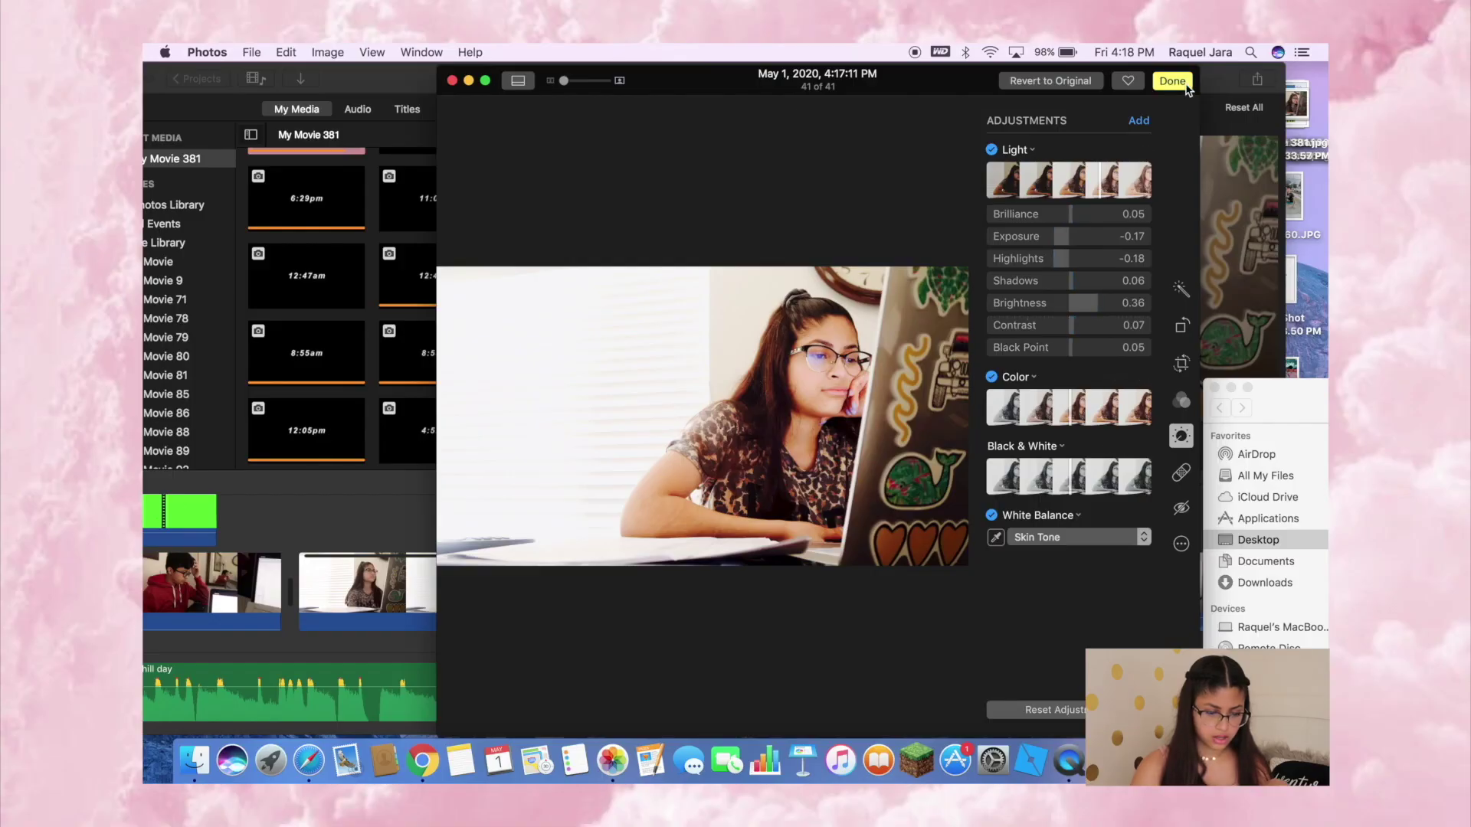
key(Return)
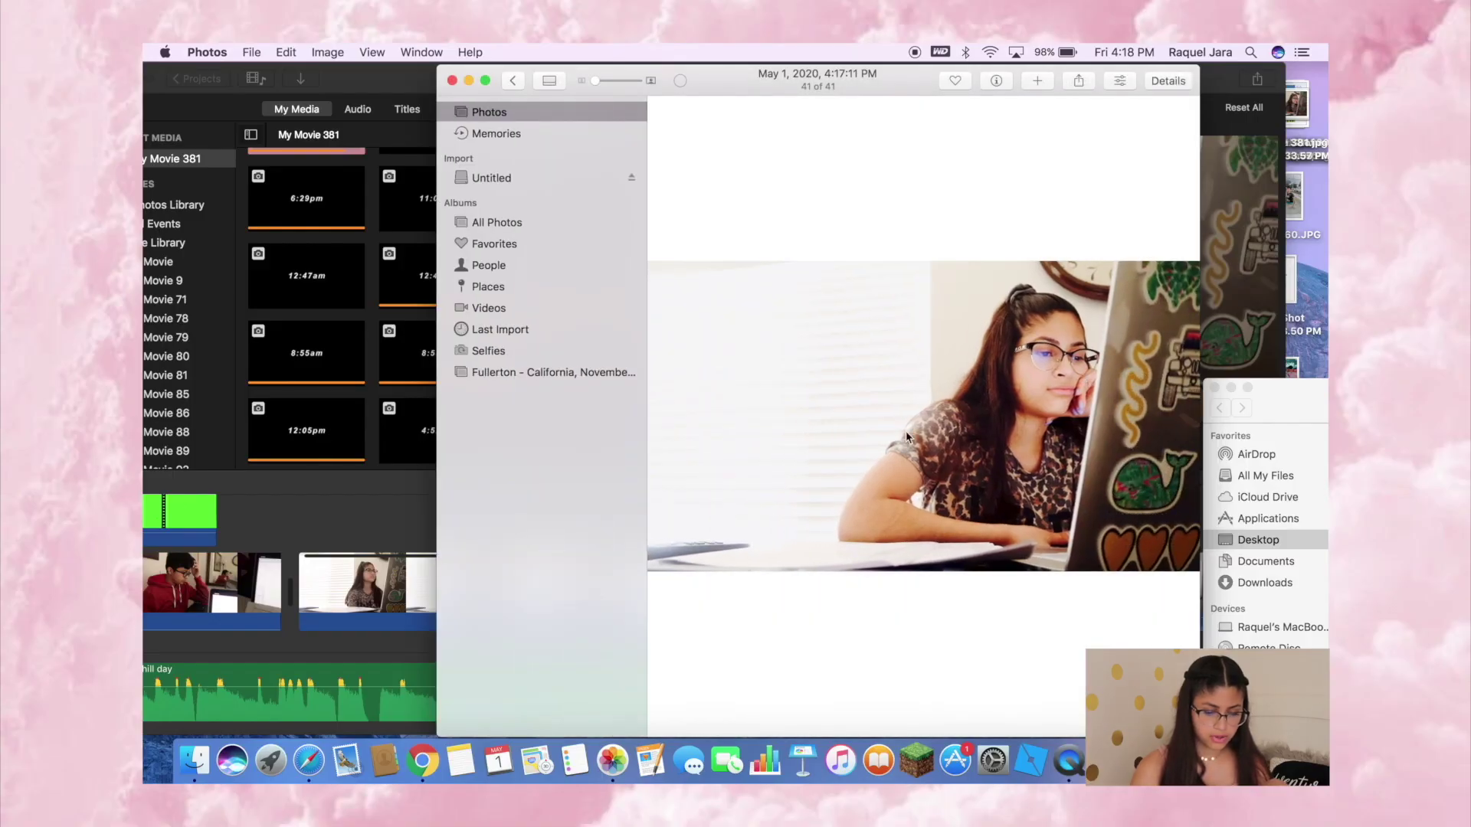
drag(905, 431, 1317, 192)
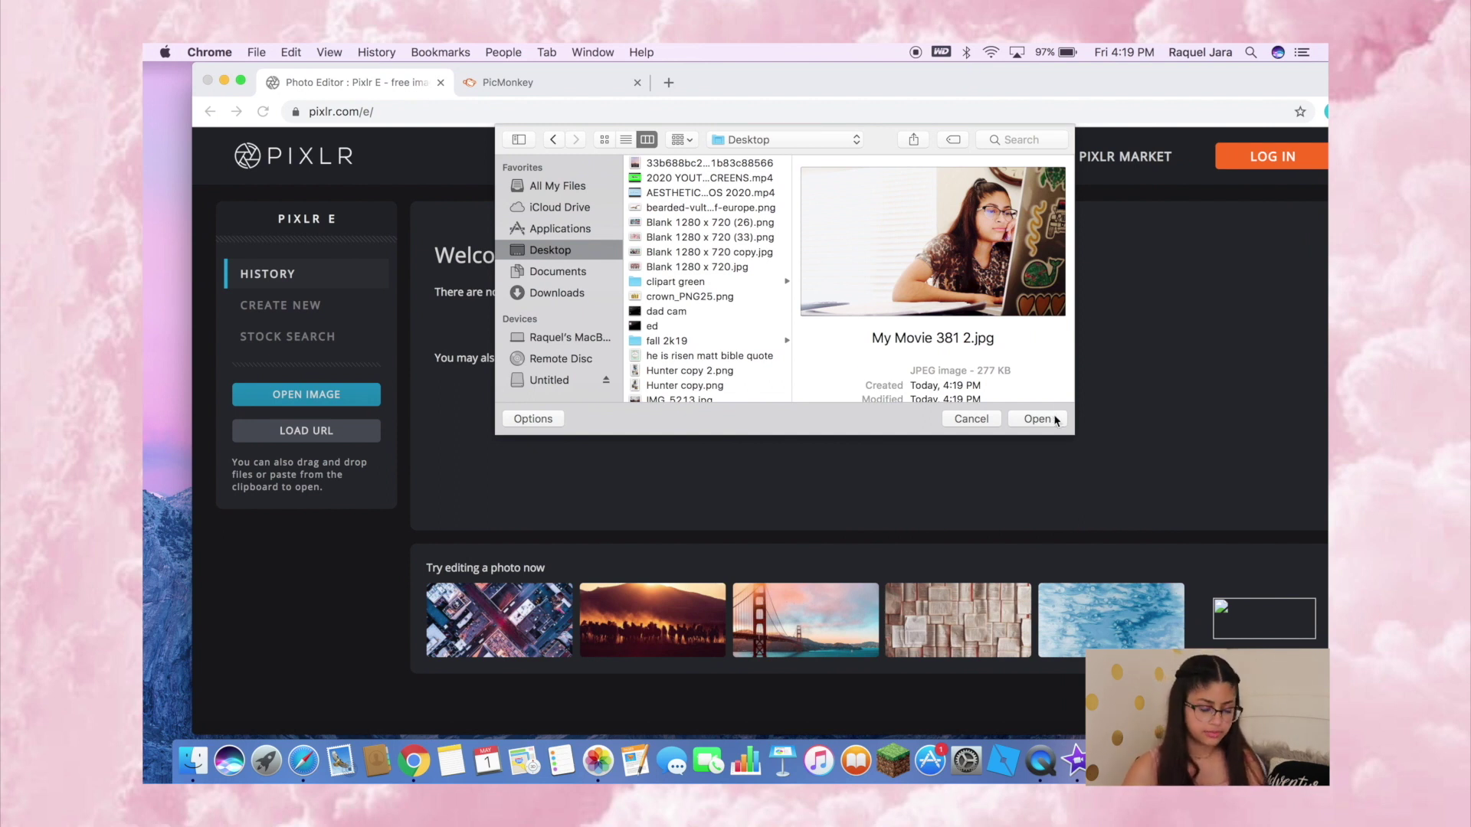
Open My Movie 381 2.jpg, unlock its Background layer and set the Lasso to Polygon mode.
click(1037, 419)
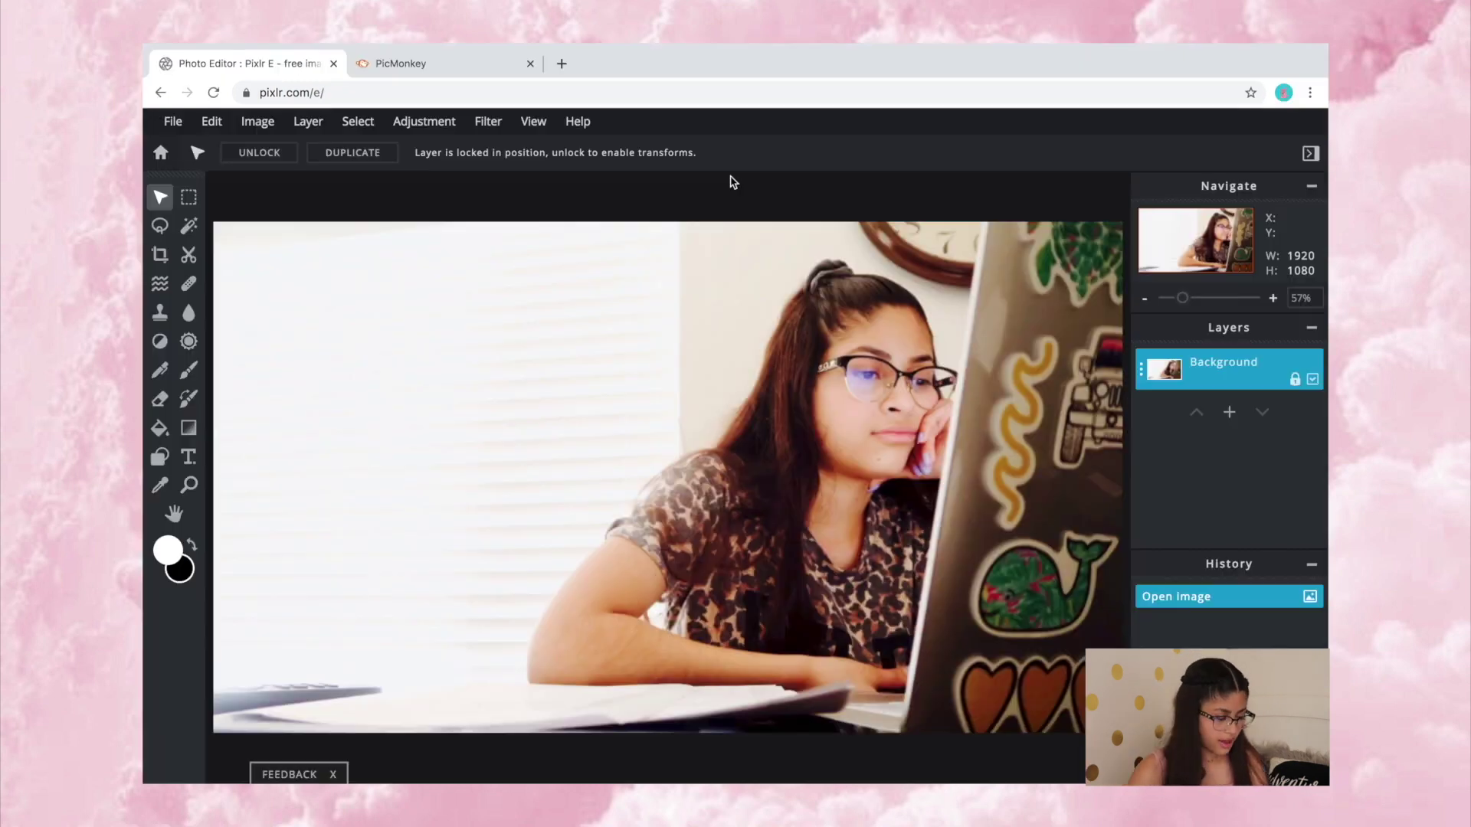
click(278, 153)
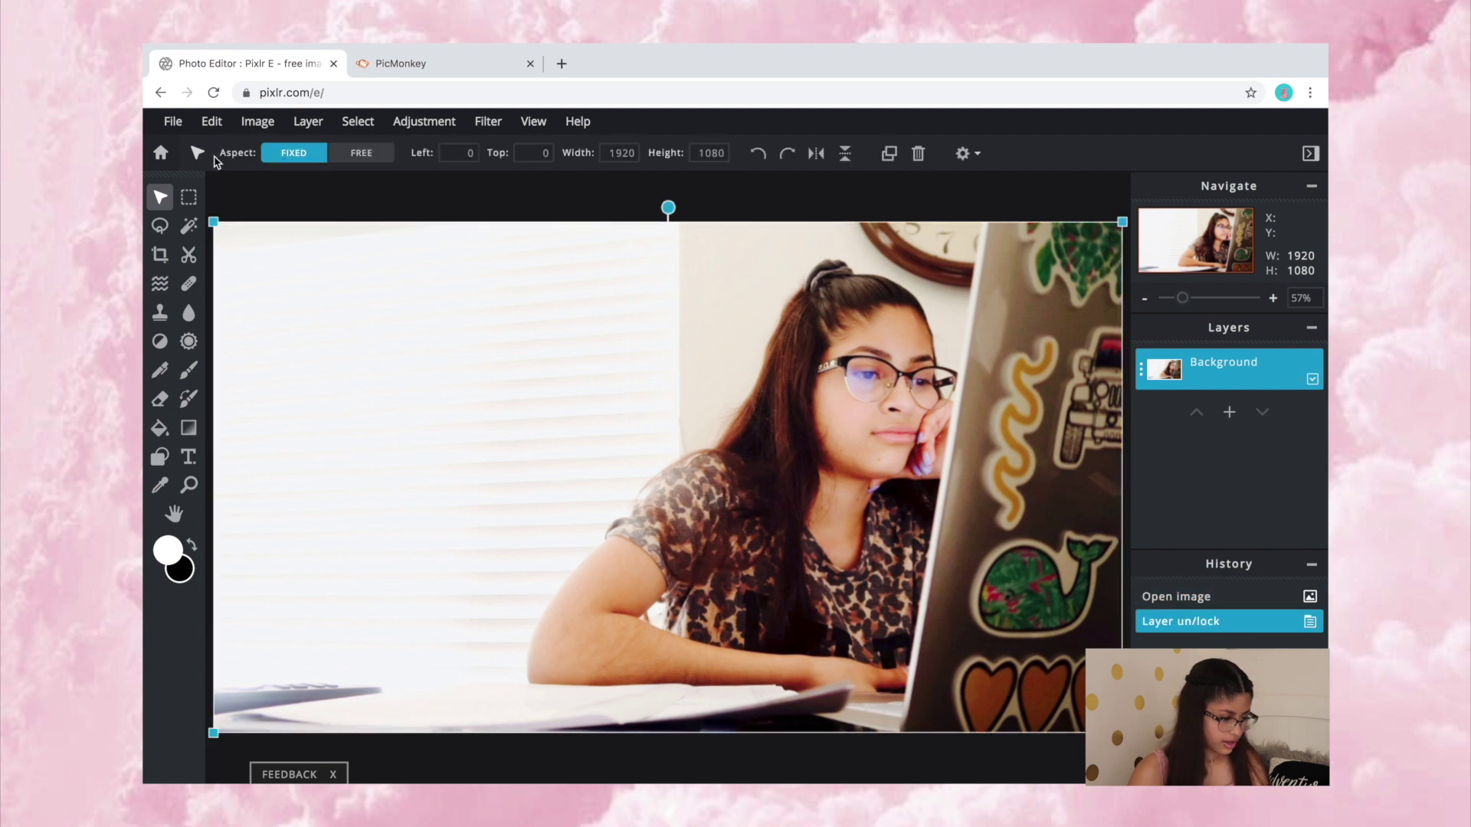
click(160, 227)
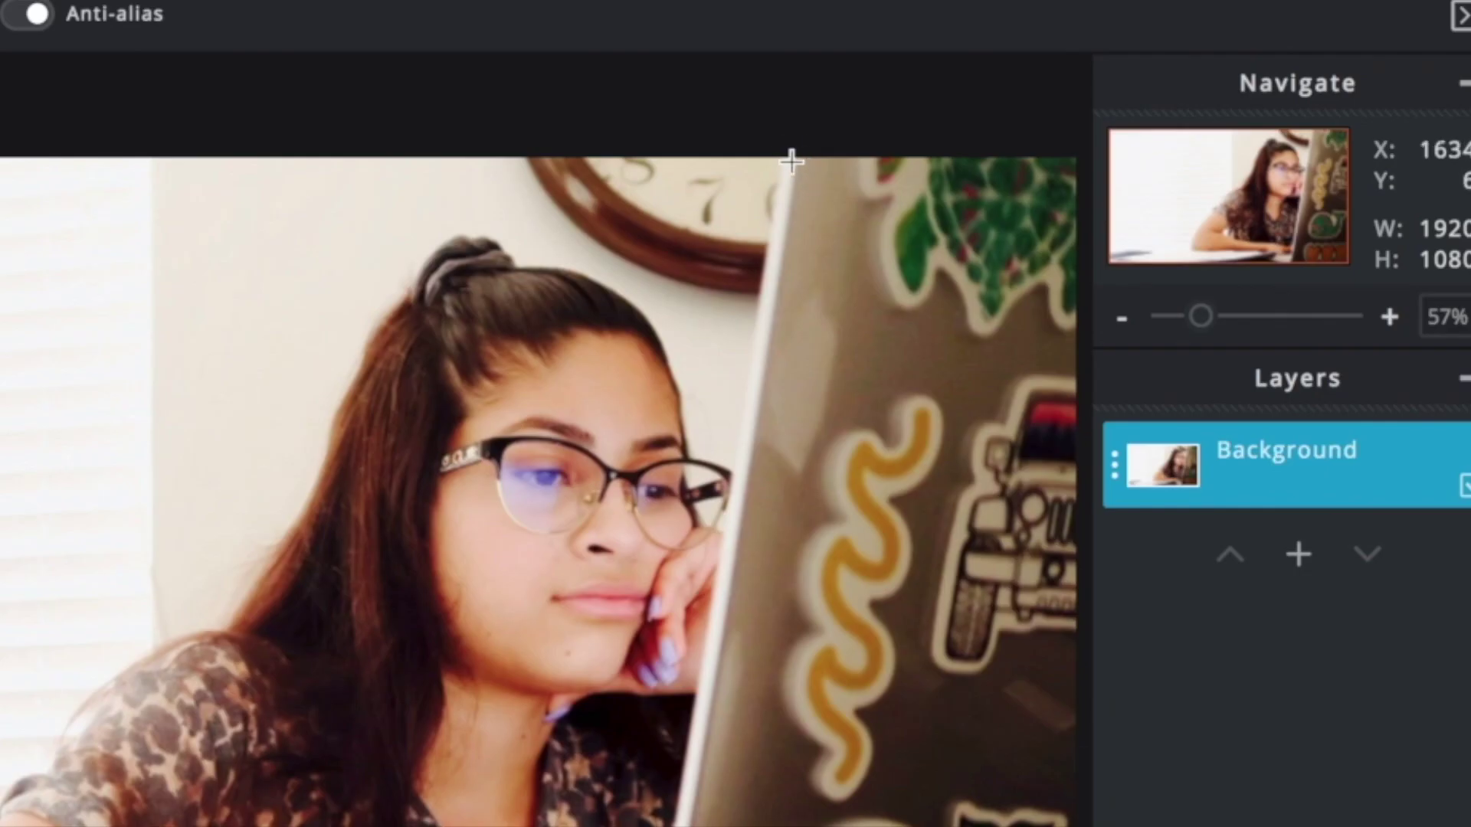
Trace the window background behind her with the polygon lasso and delete it to transparency.
click(982, 224)
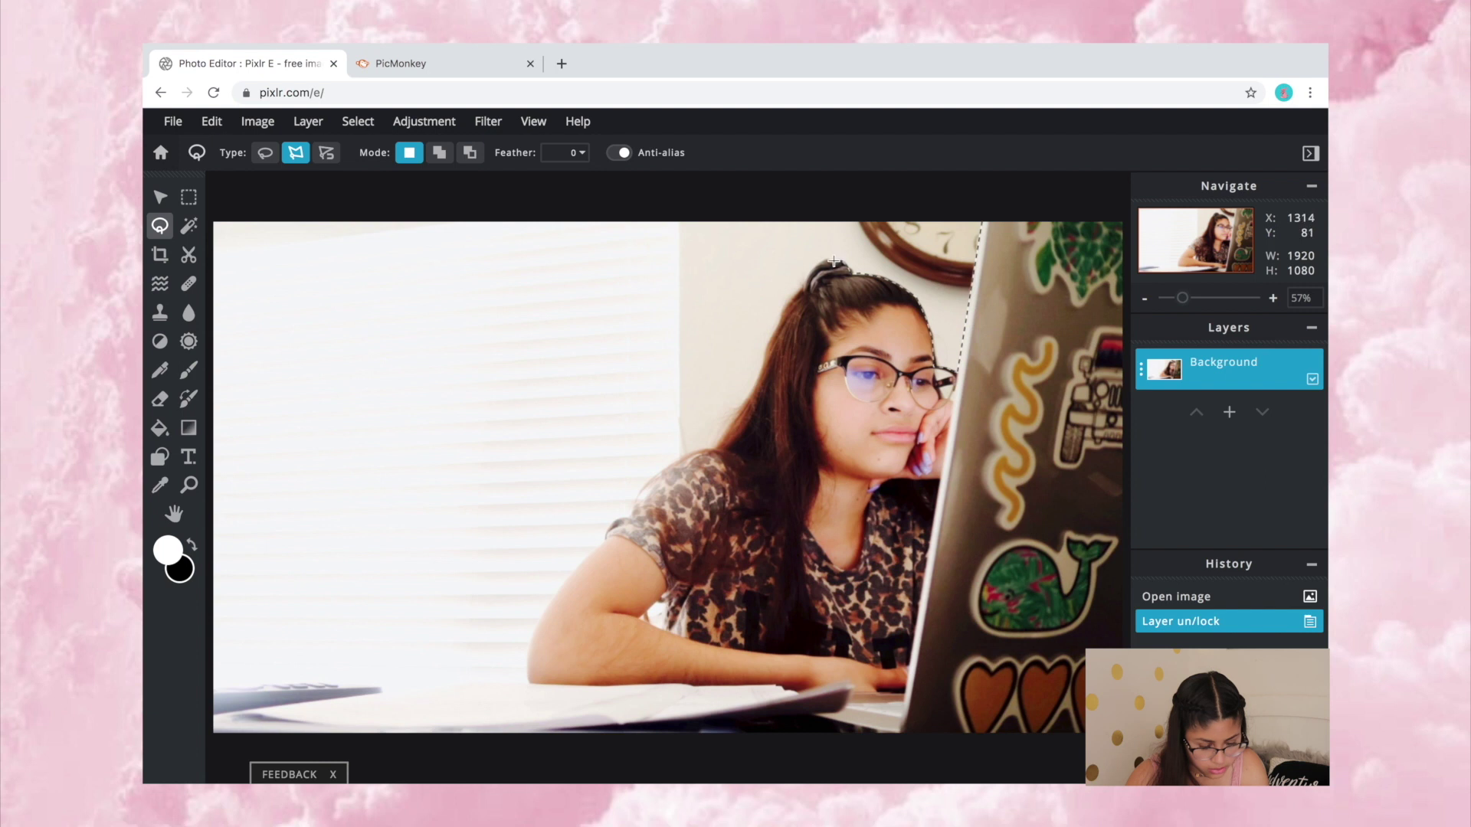
click(529, 682)
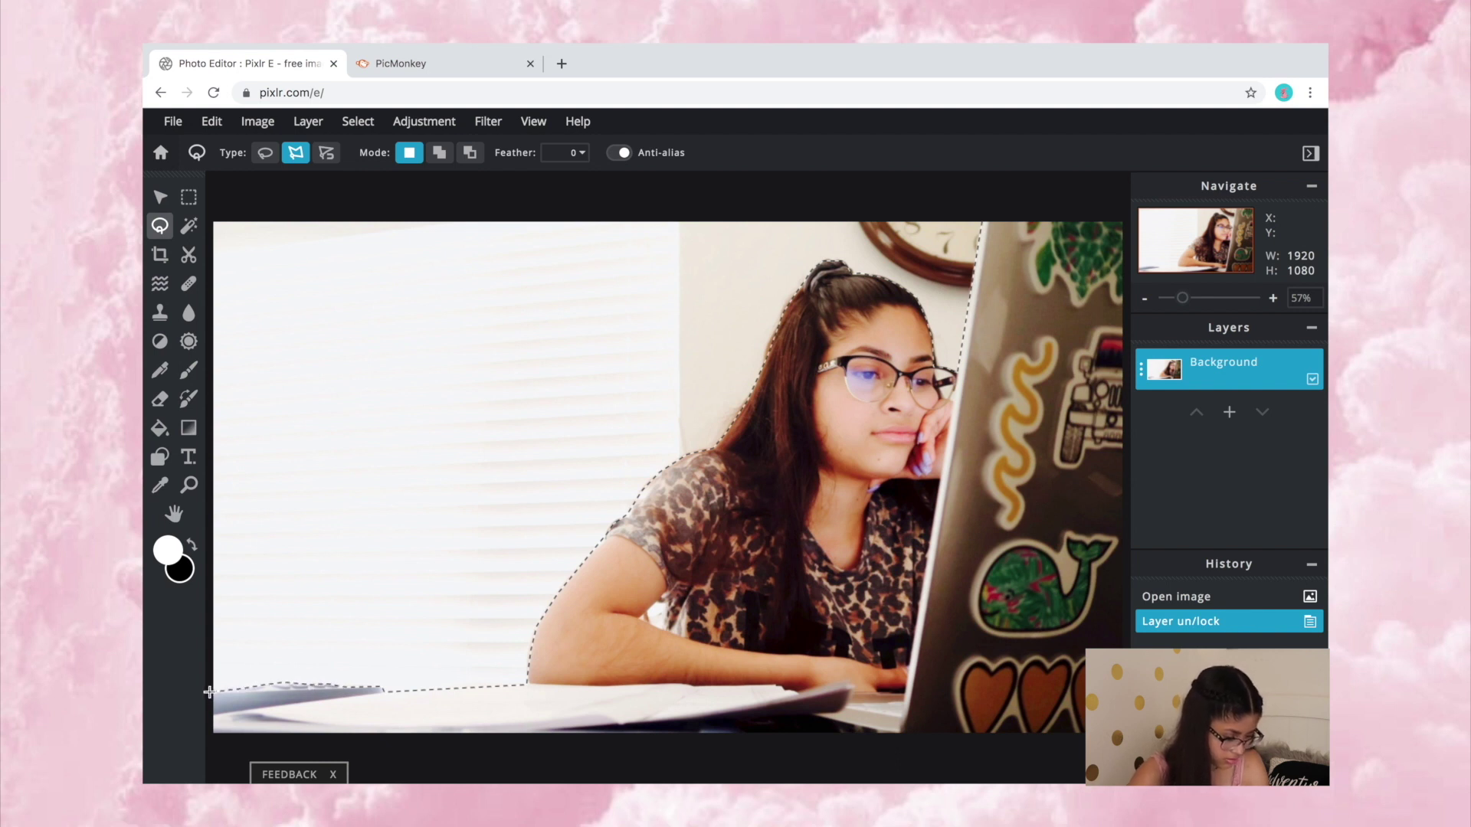
click(212, 222)
click(982, 223)
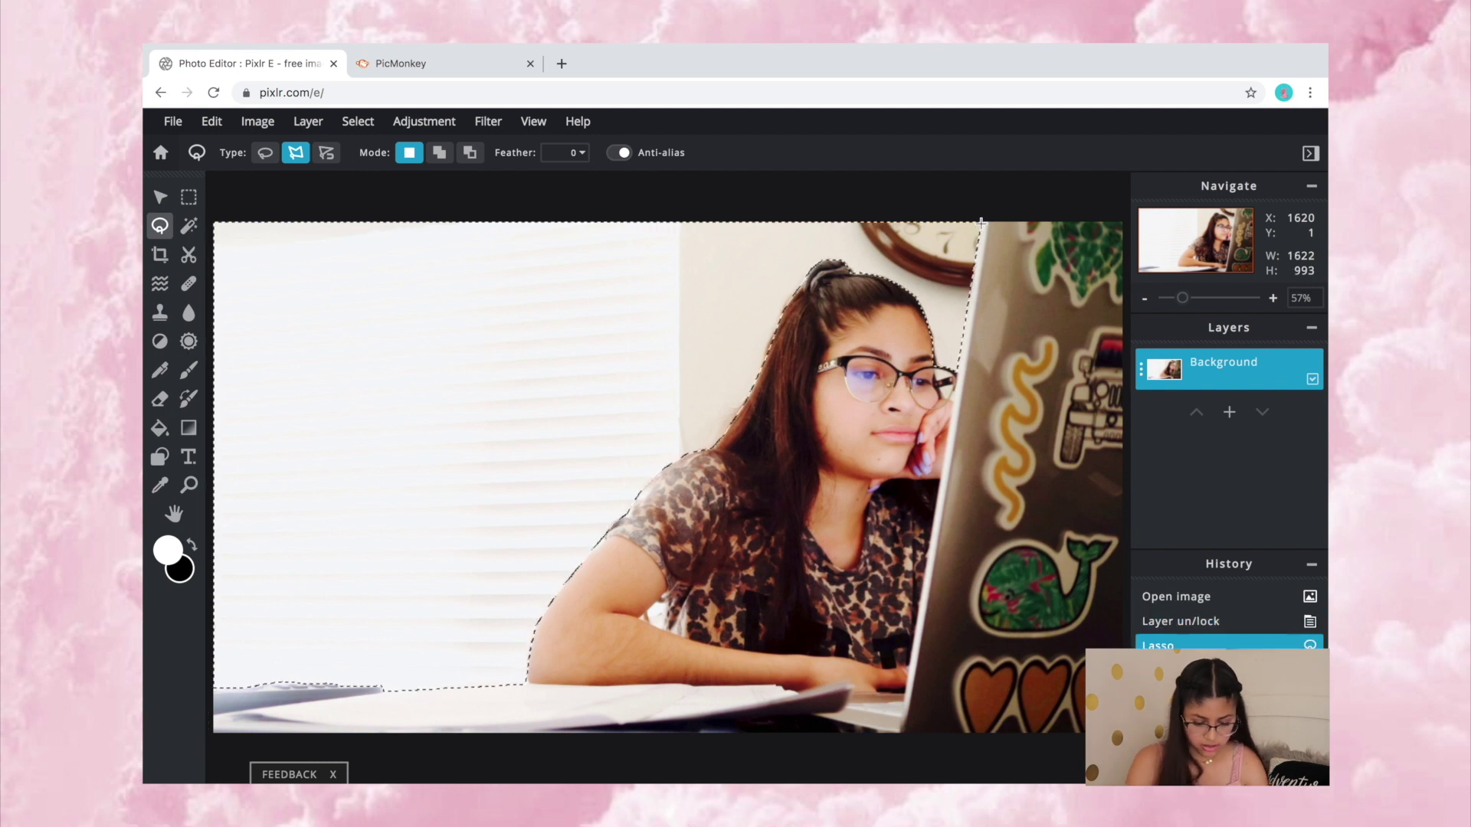
key(Delete)
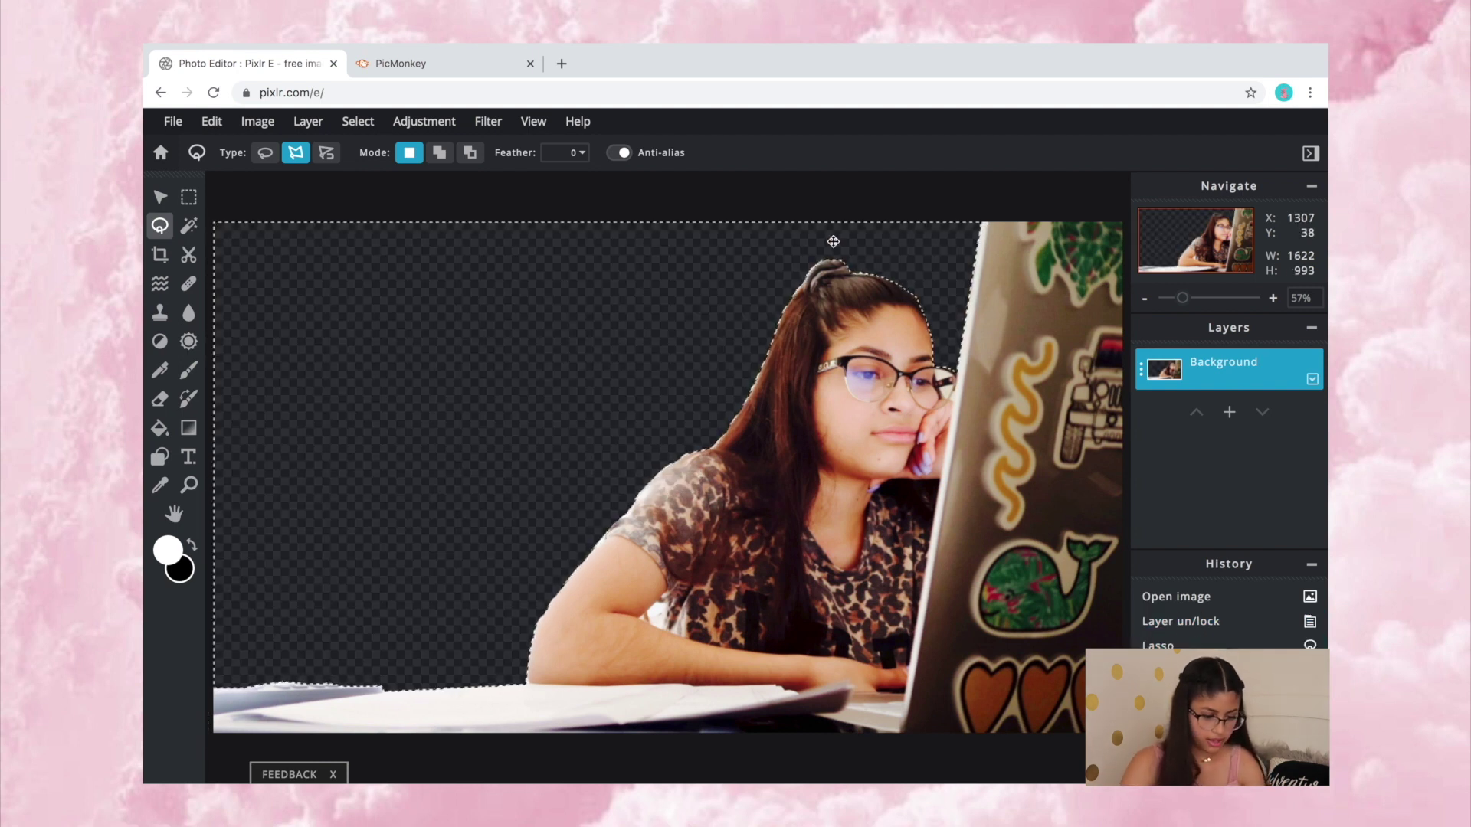
key(ctrl+d)
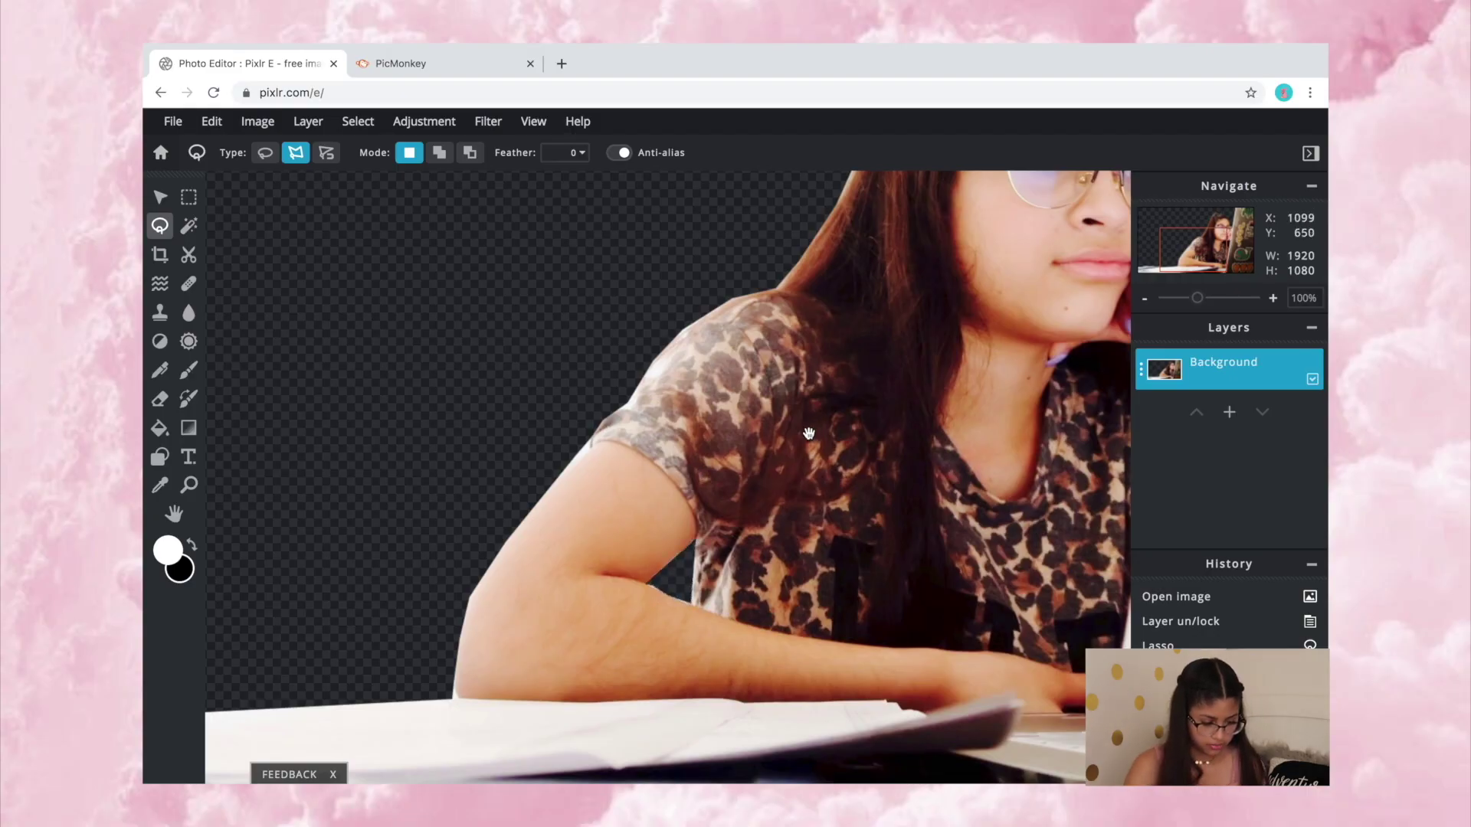
key(ctrl+0)
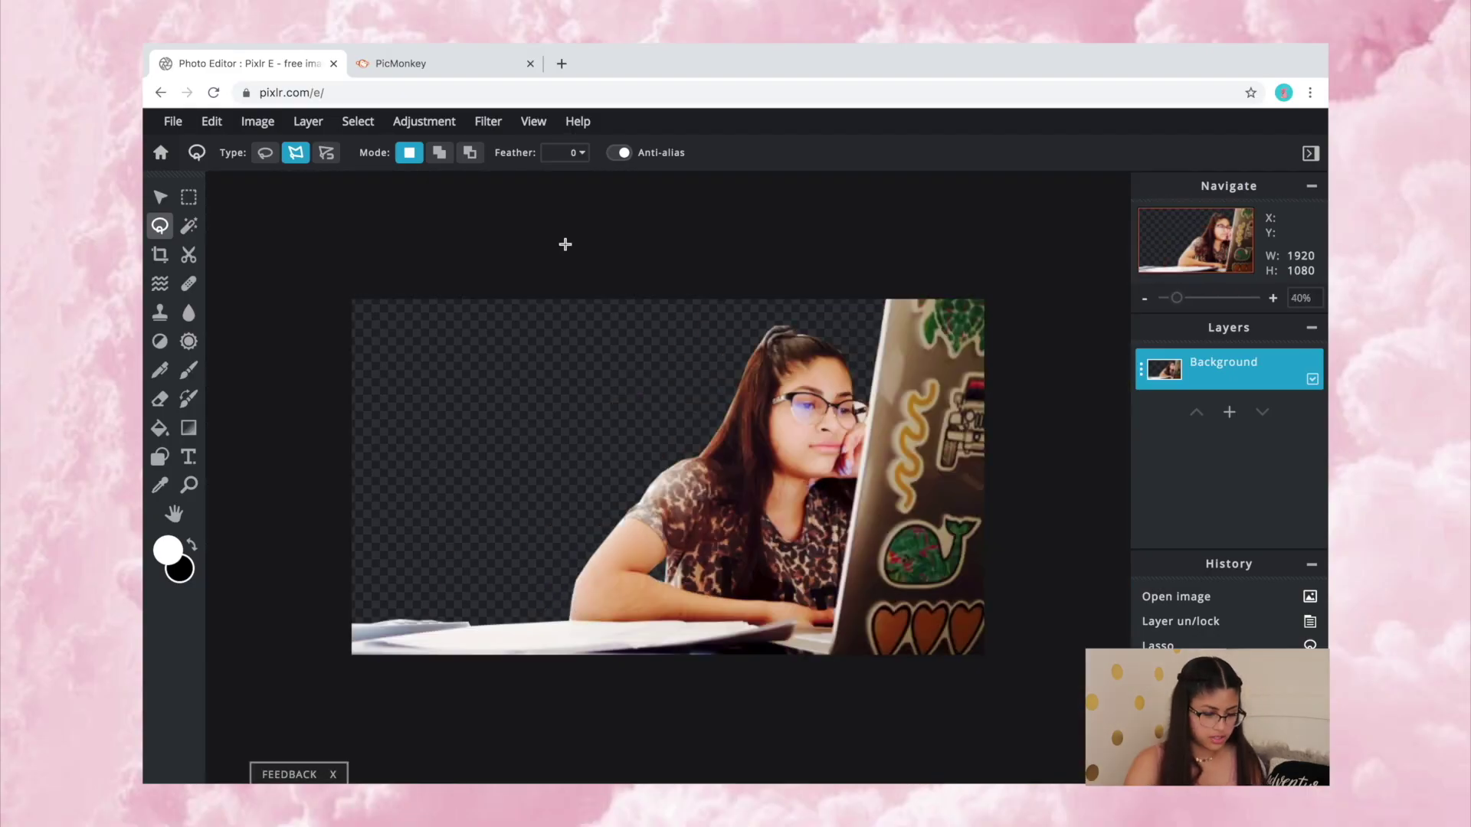
click(258, 121)
Save the cutout as the PNG wiml 1.png and exit full-screen view.
click(172, 122)
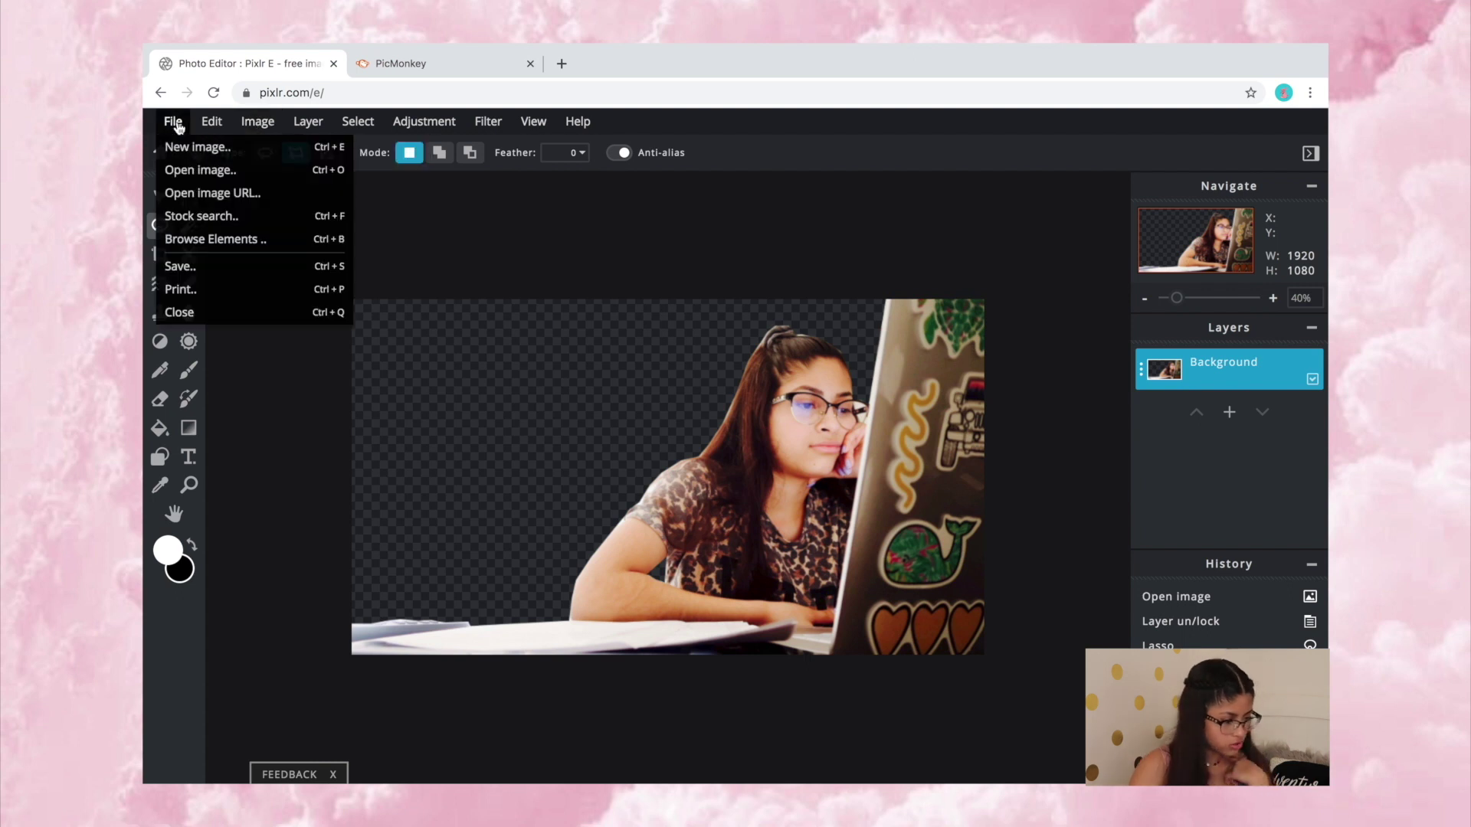
click(222, 266)
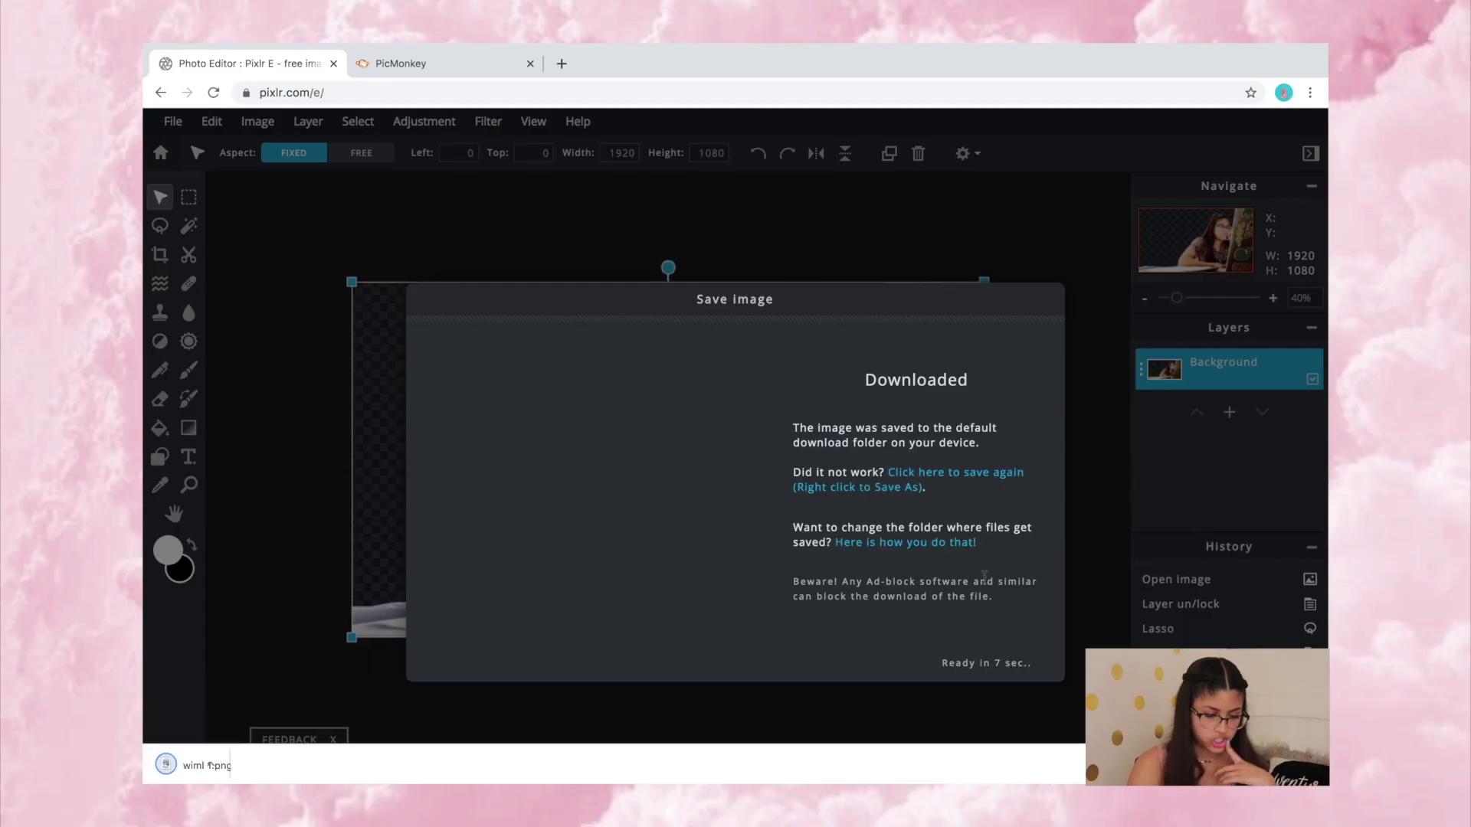
click(191, 71)
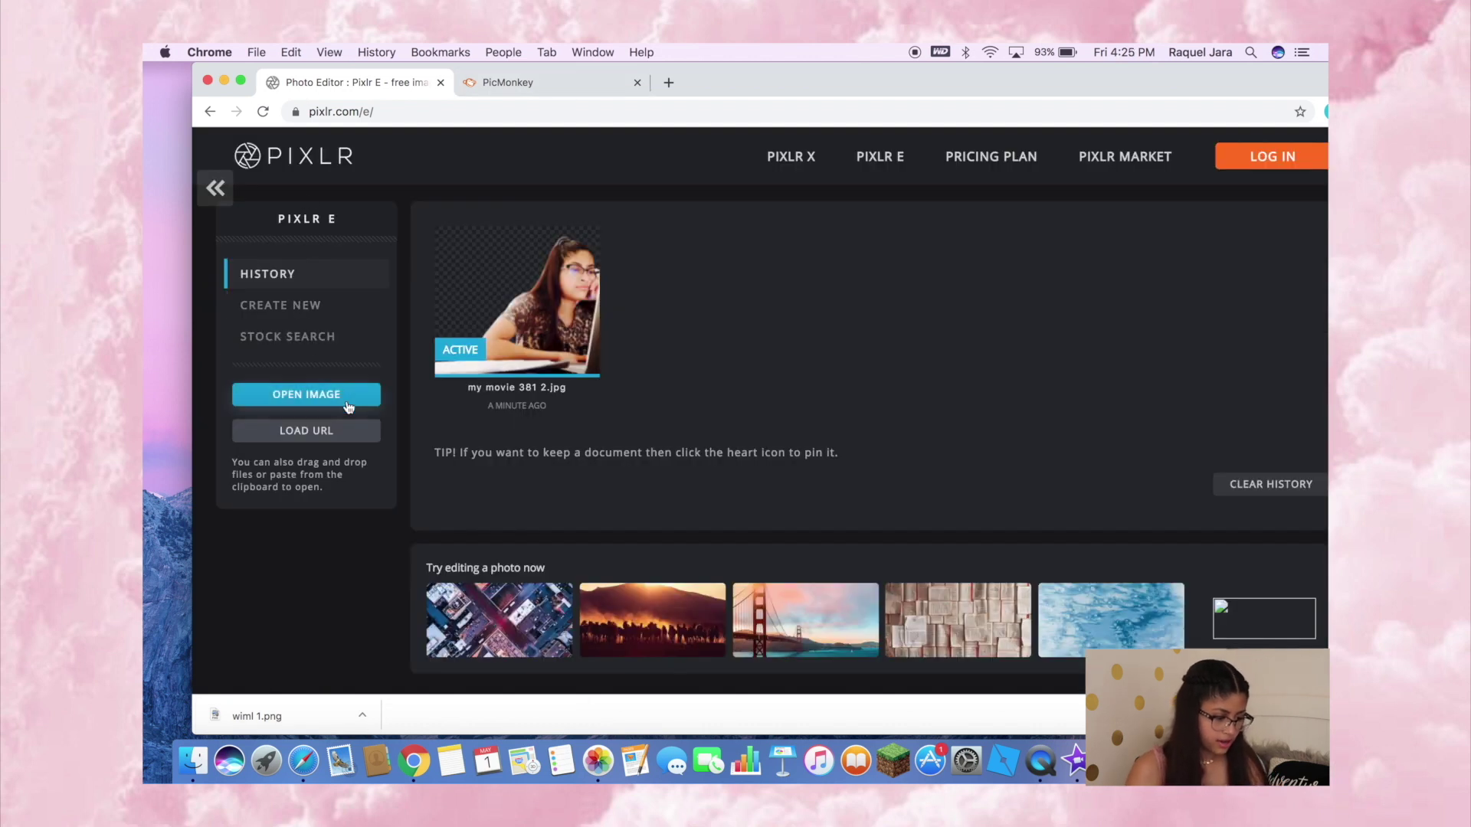
Open the sticker laptop photo IMG_8395.jpg resized to Full HD.
click(349, 405)
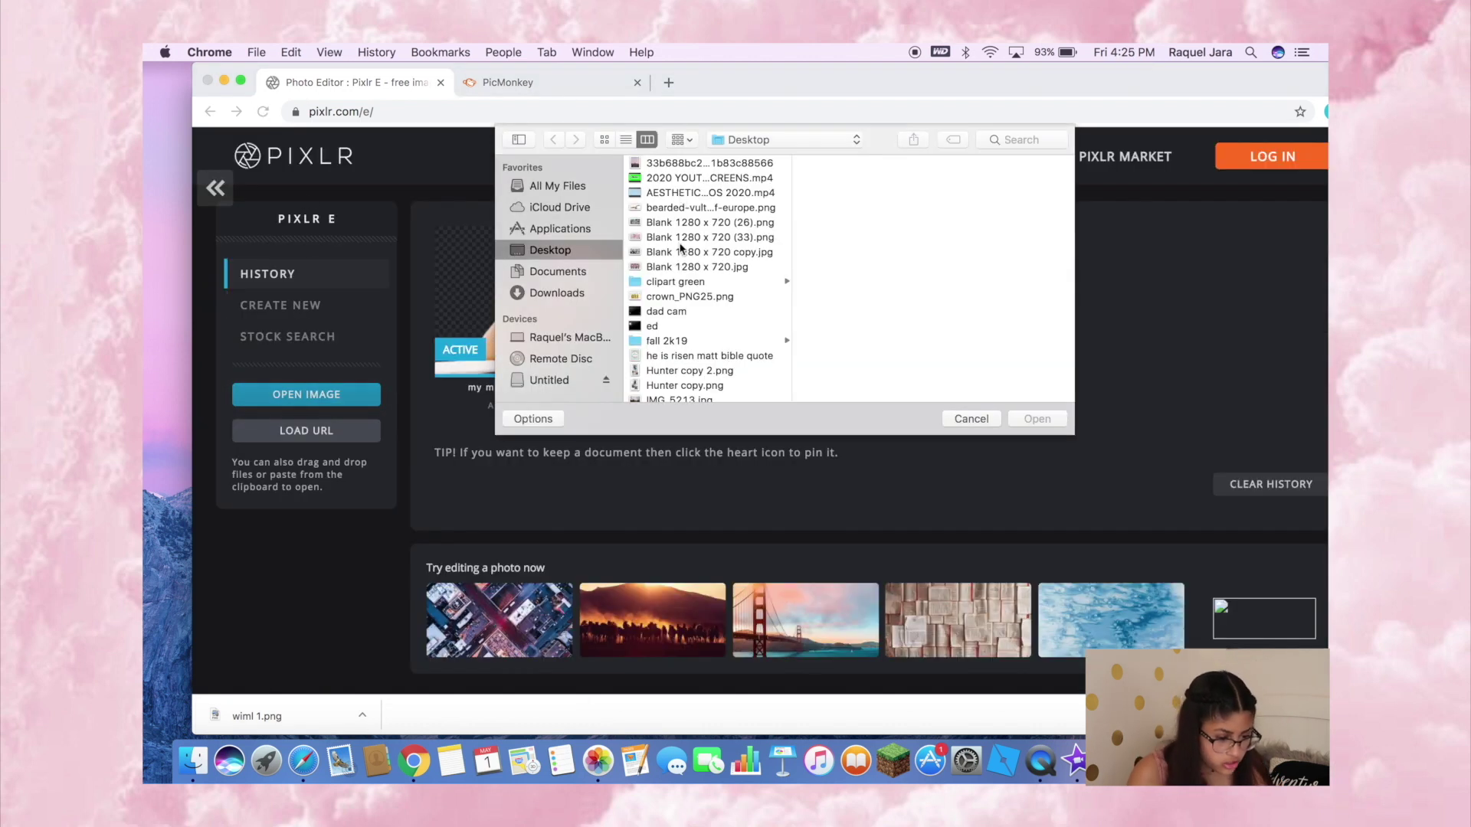
scroll(680, 247, down, 5)
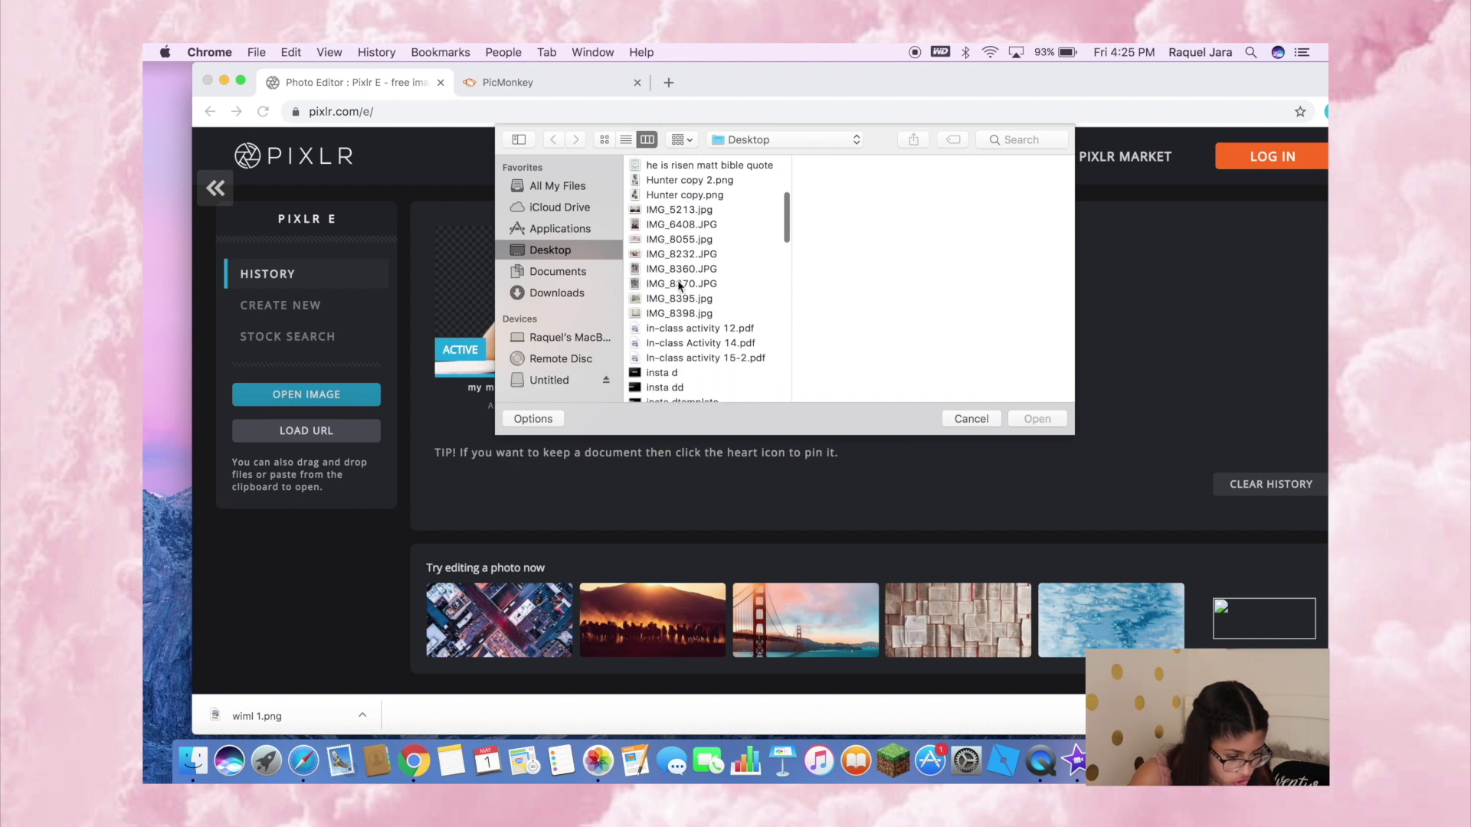
click(680, 298)
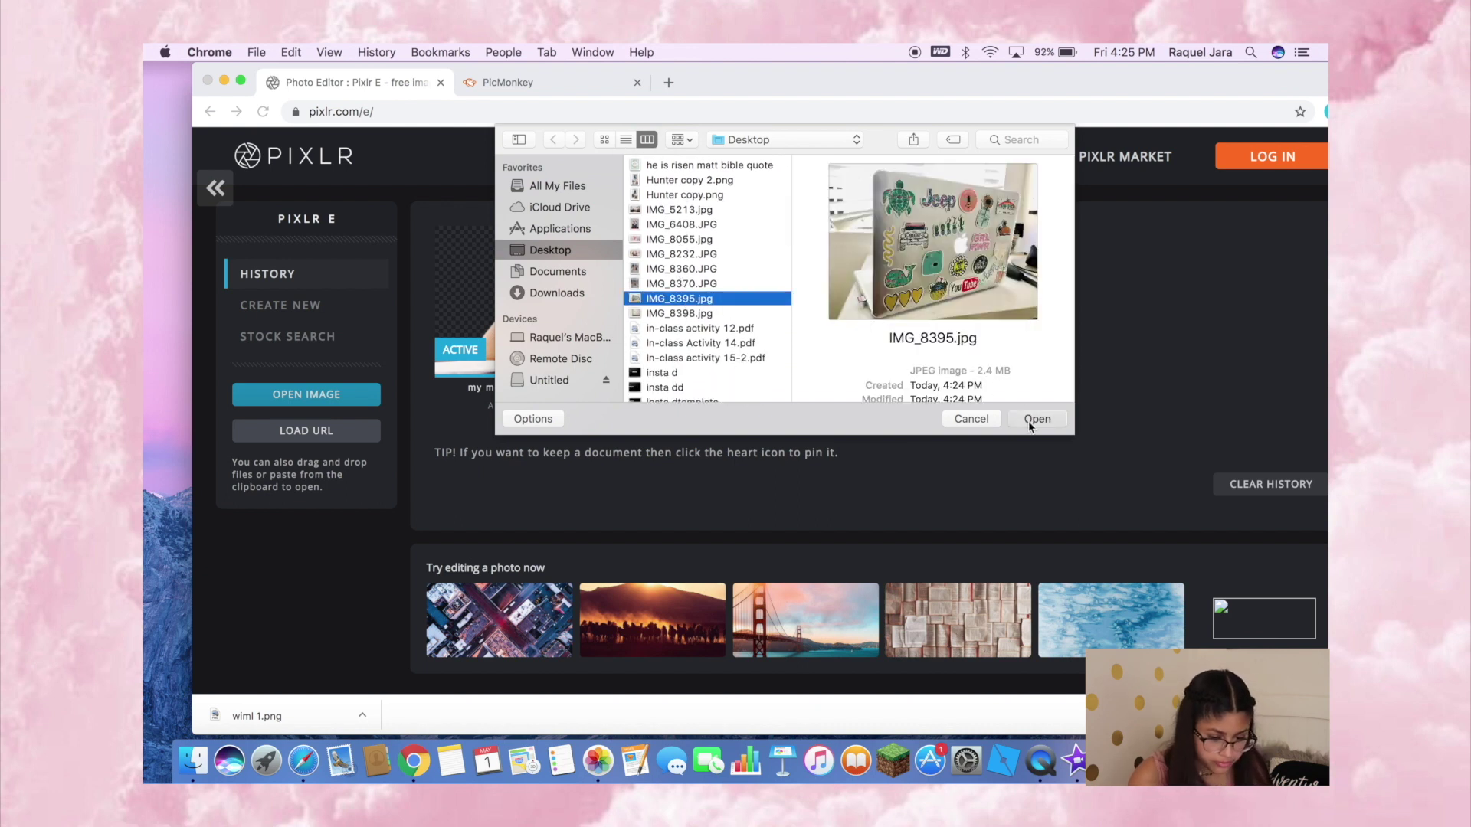
click(1037, 418)
click(890, 571)
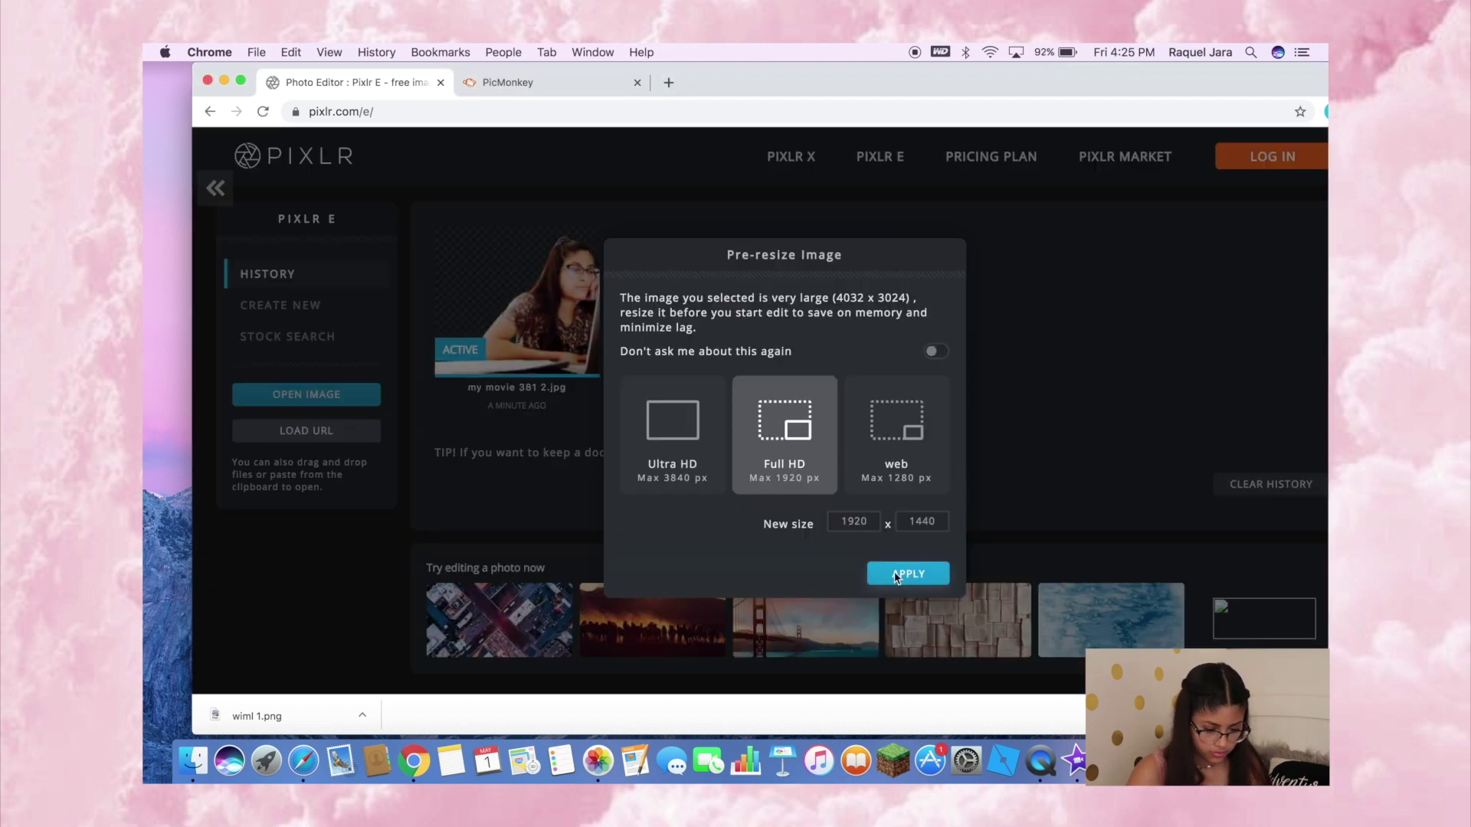
Select the laptop lid with the polygon lasso and copy it.
click(159, 225)
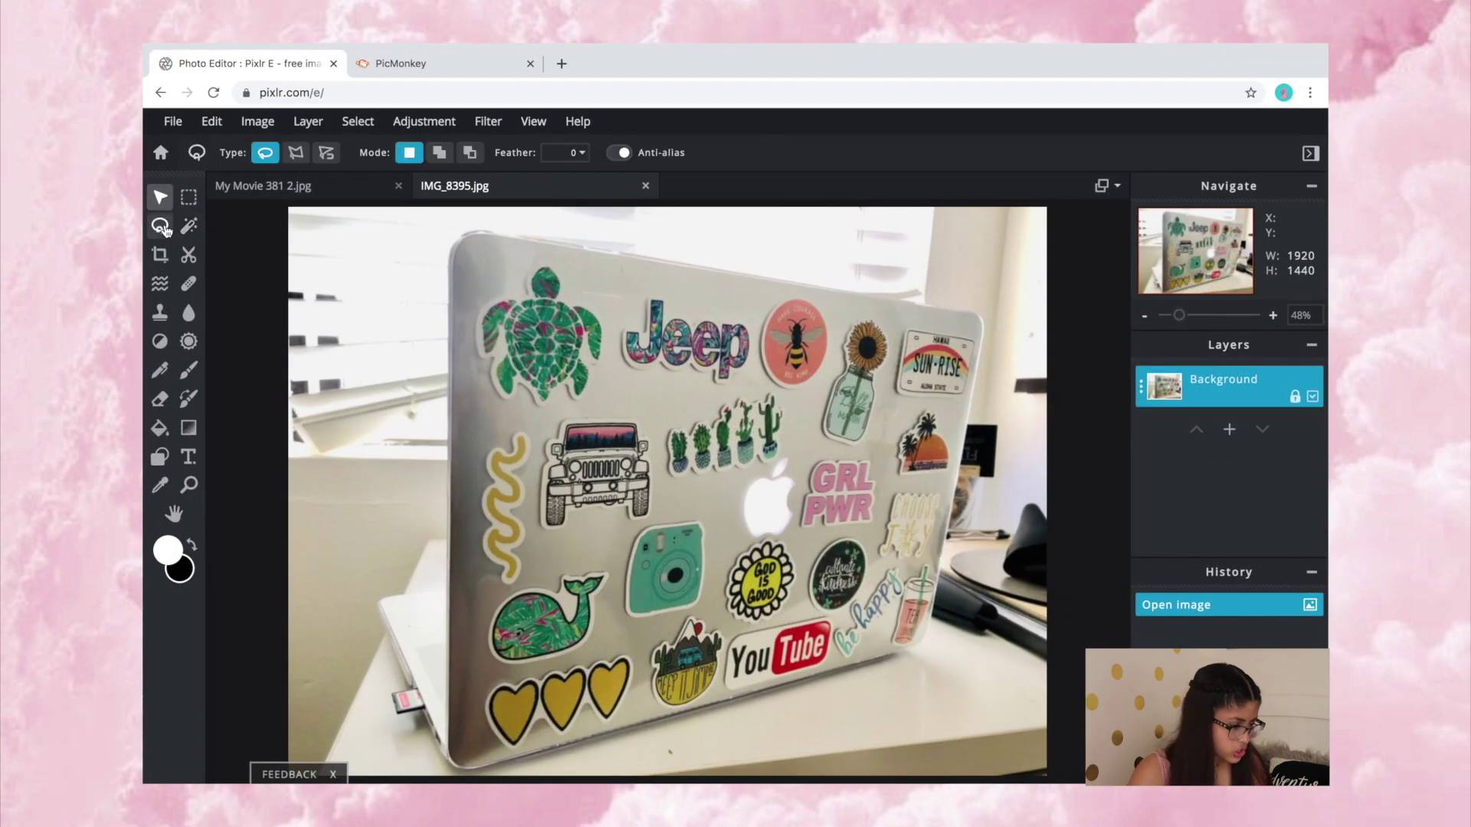
click(296, 152)
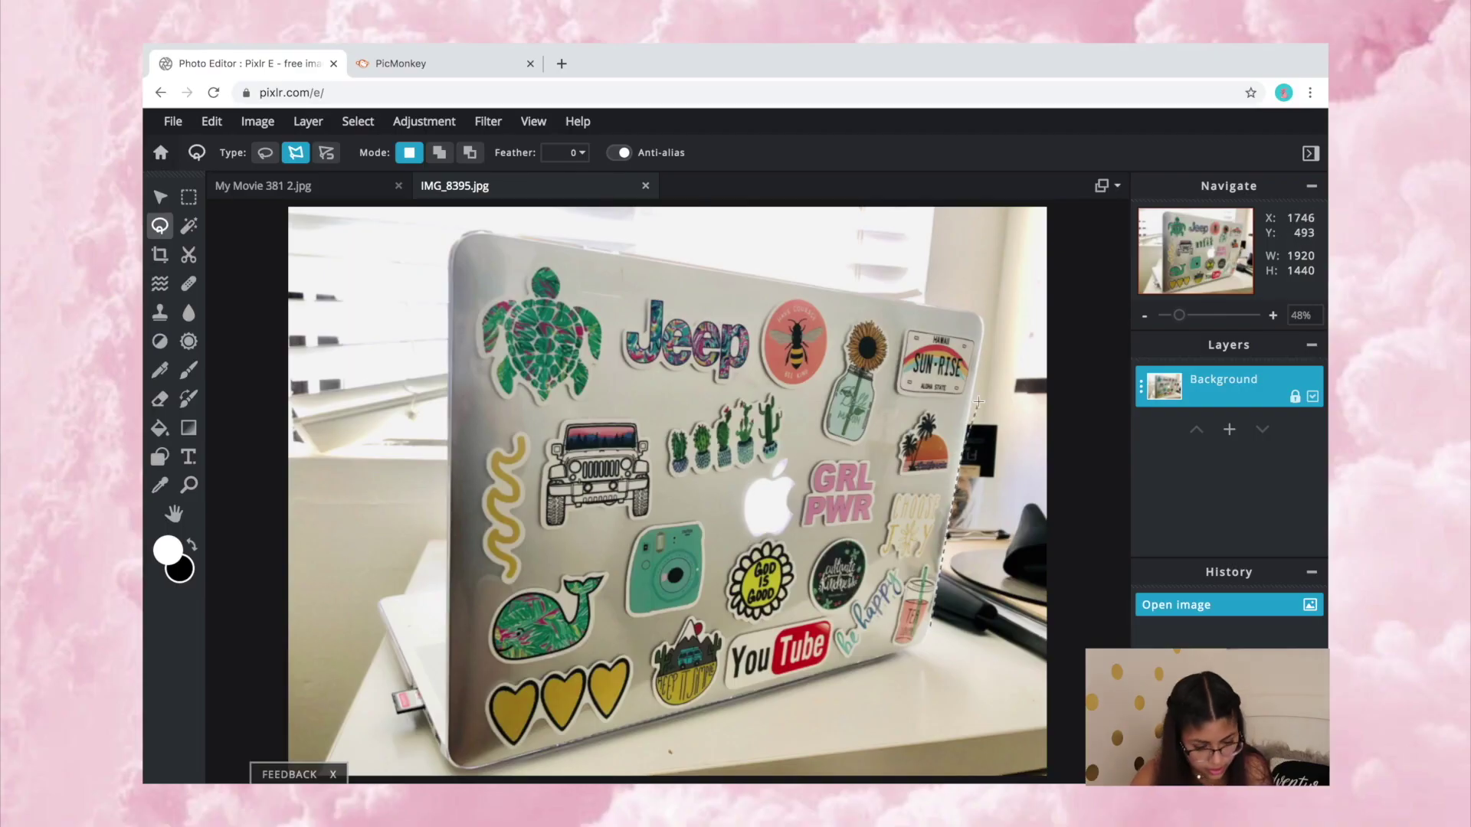
click(980, 314)
click(521, 235)
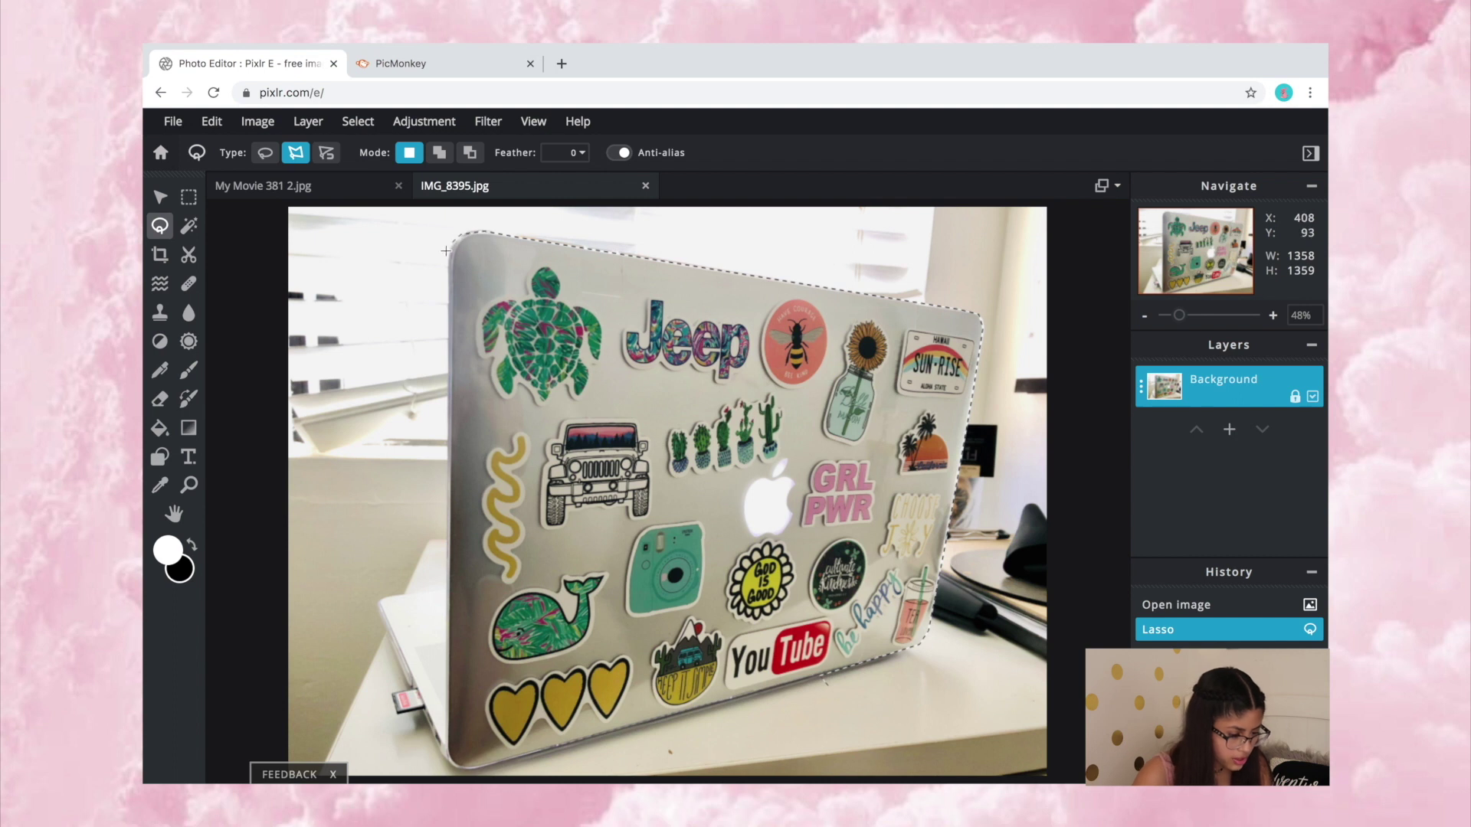
click(455, 331)
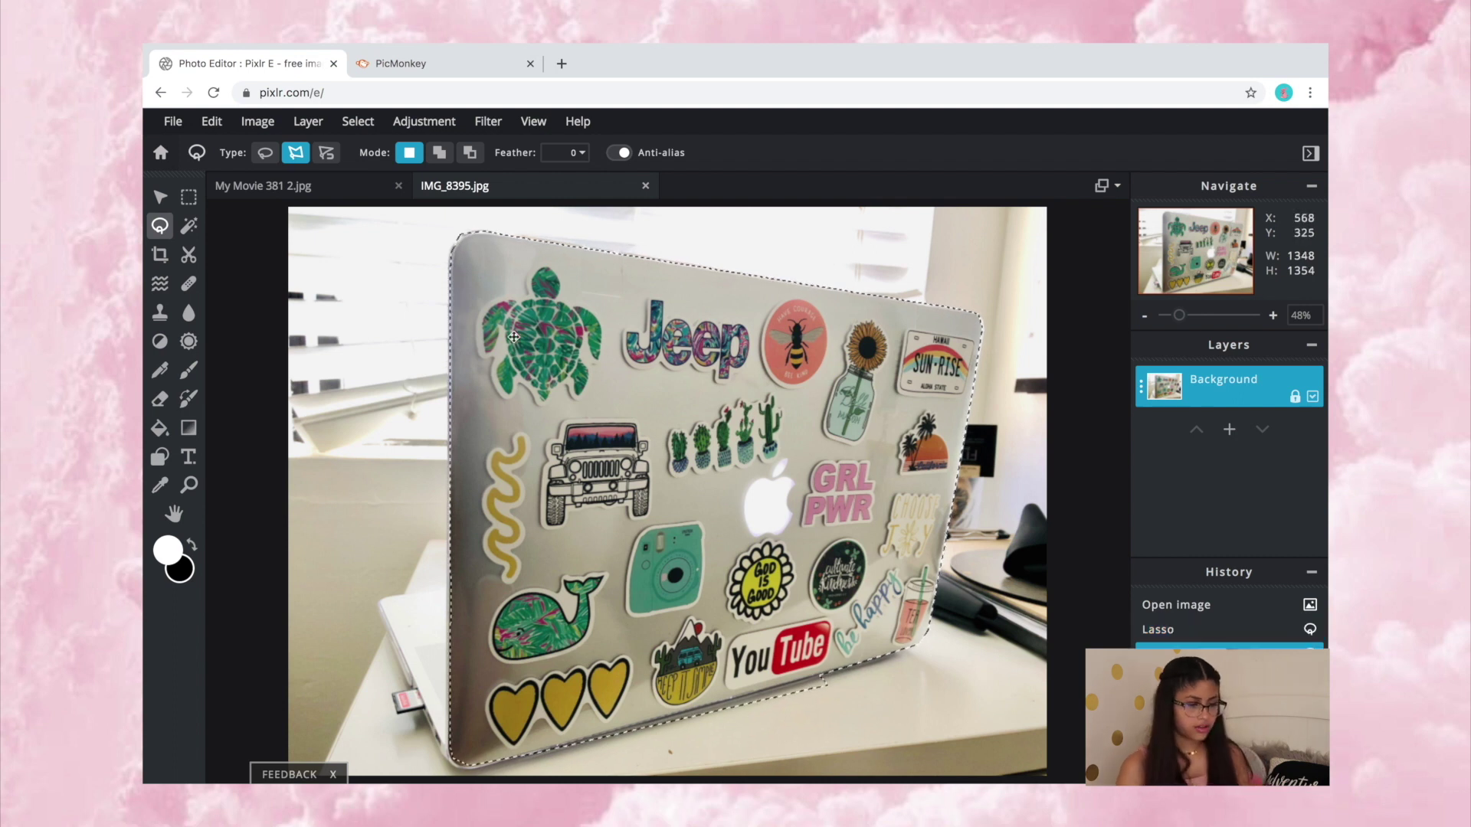
key(ctrl+c)
key(ctrl+n)
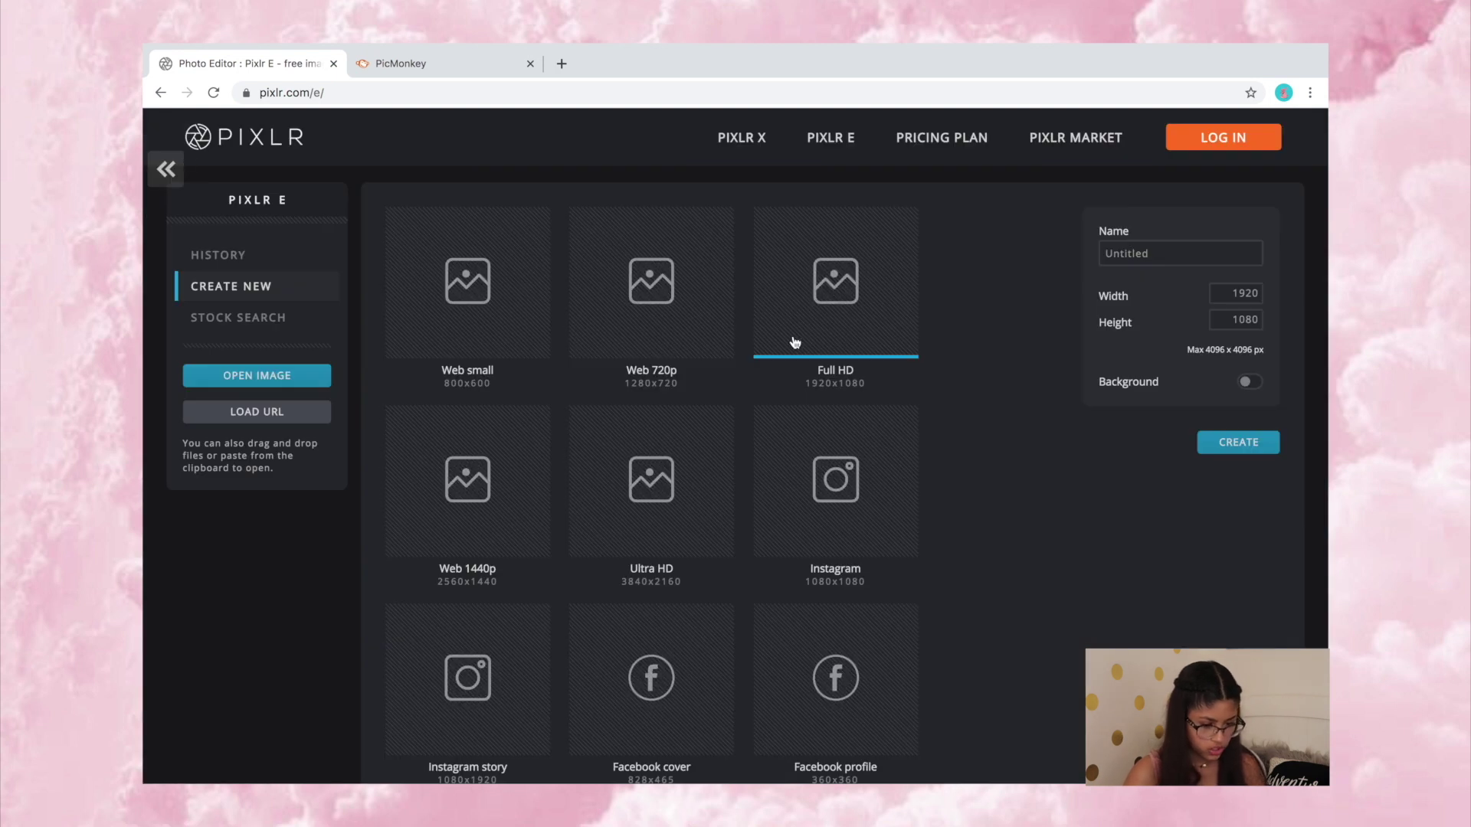
Paste the laptop onto a new 1920×1080 canvas, moving it lower and scaling it smaller.
click(851, 334)
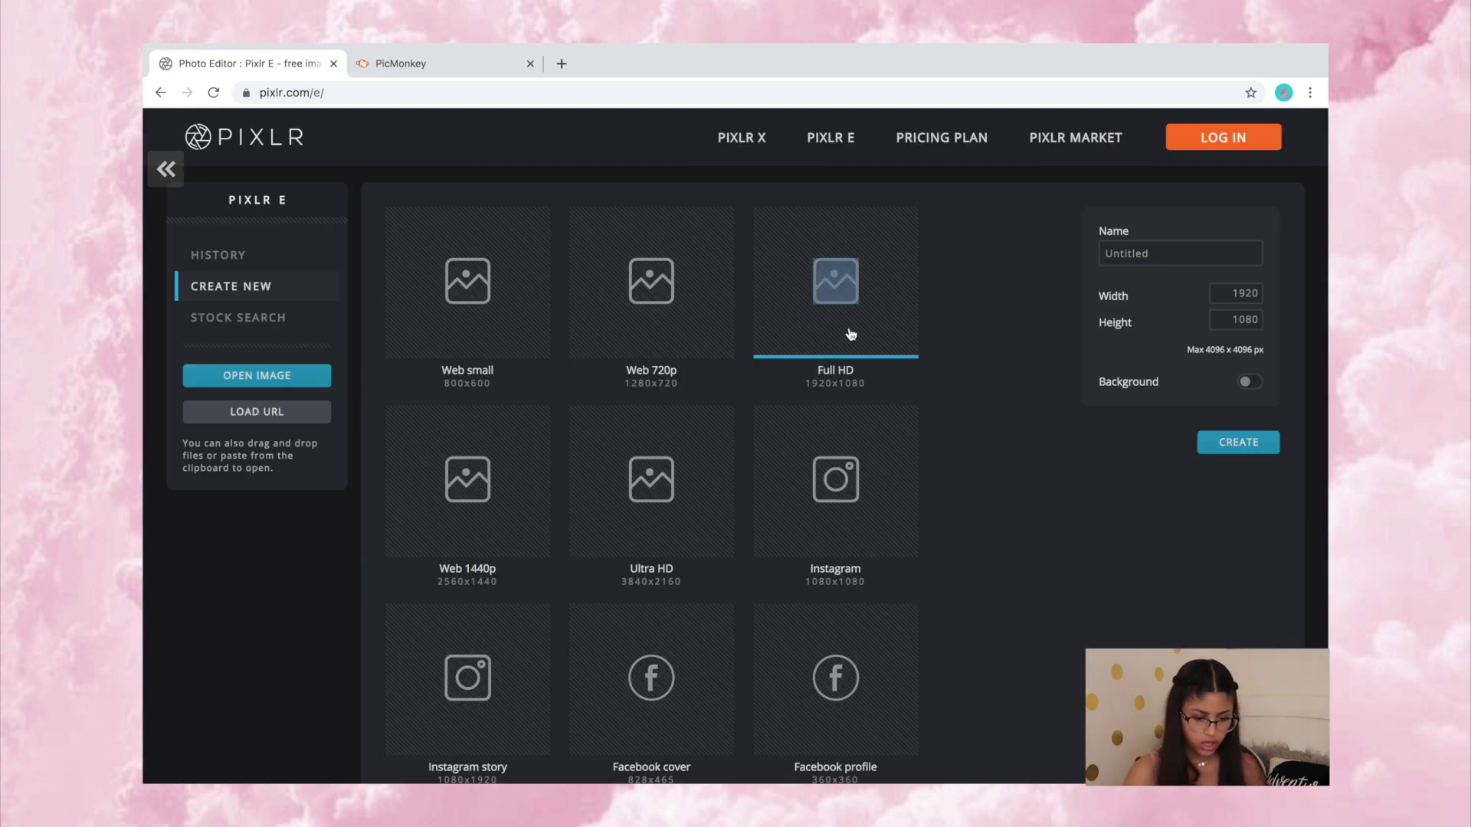
click(1214, 448)
key(ctrl+v)
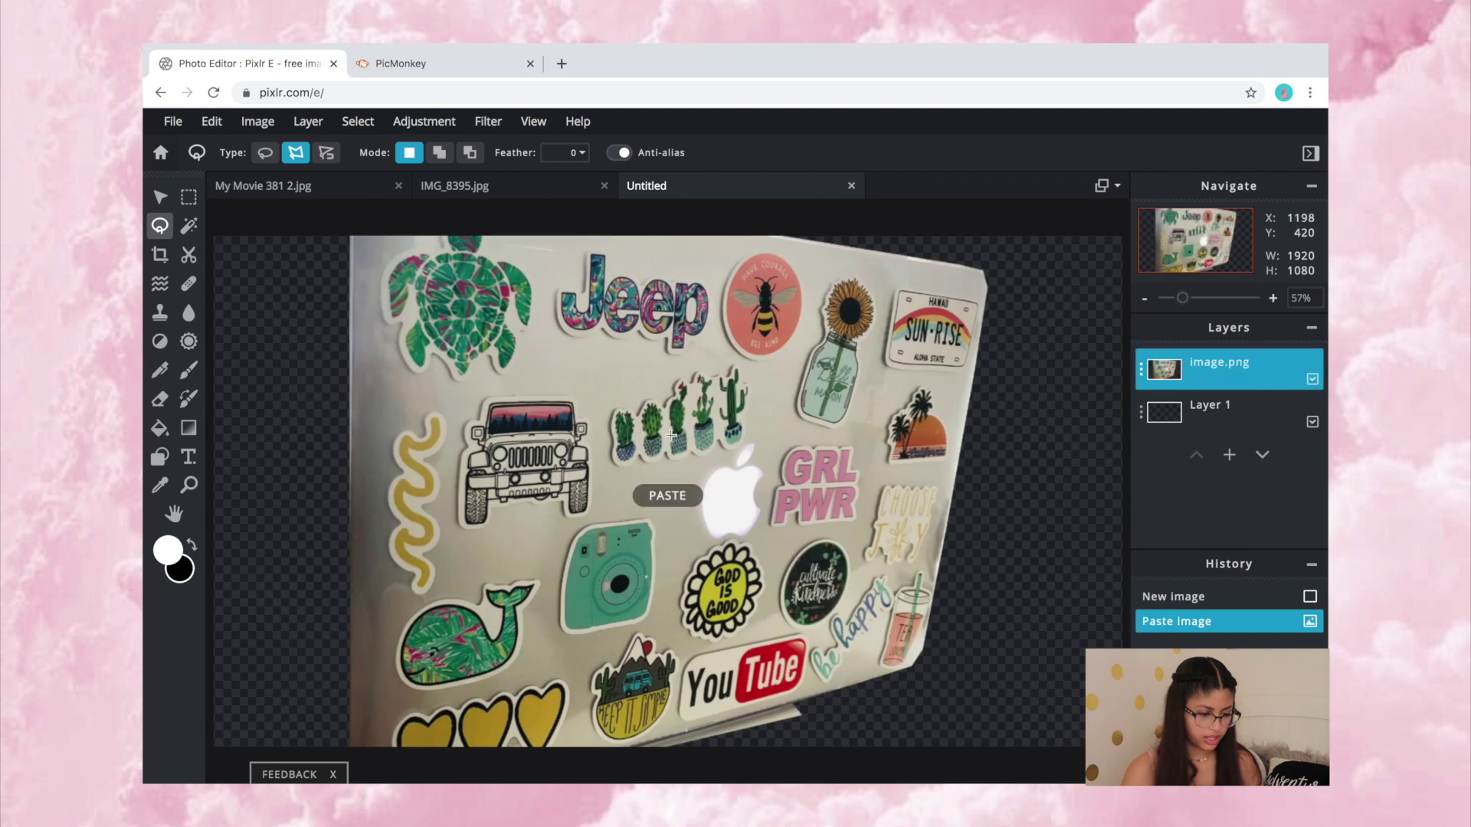
click(160, 197)
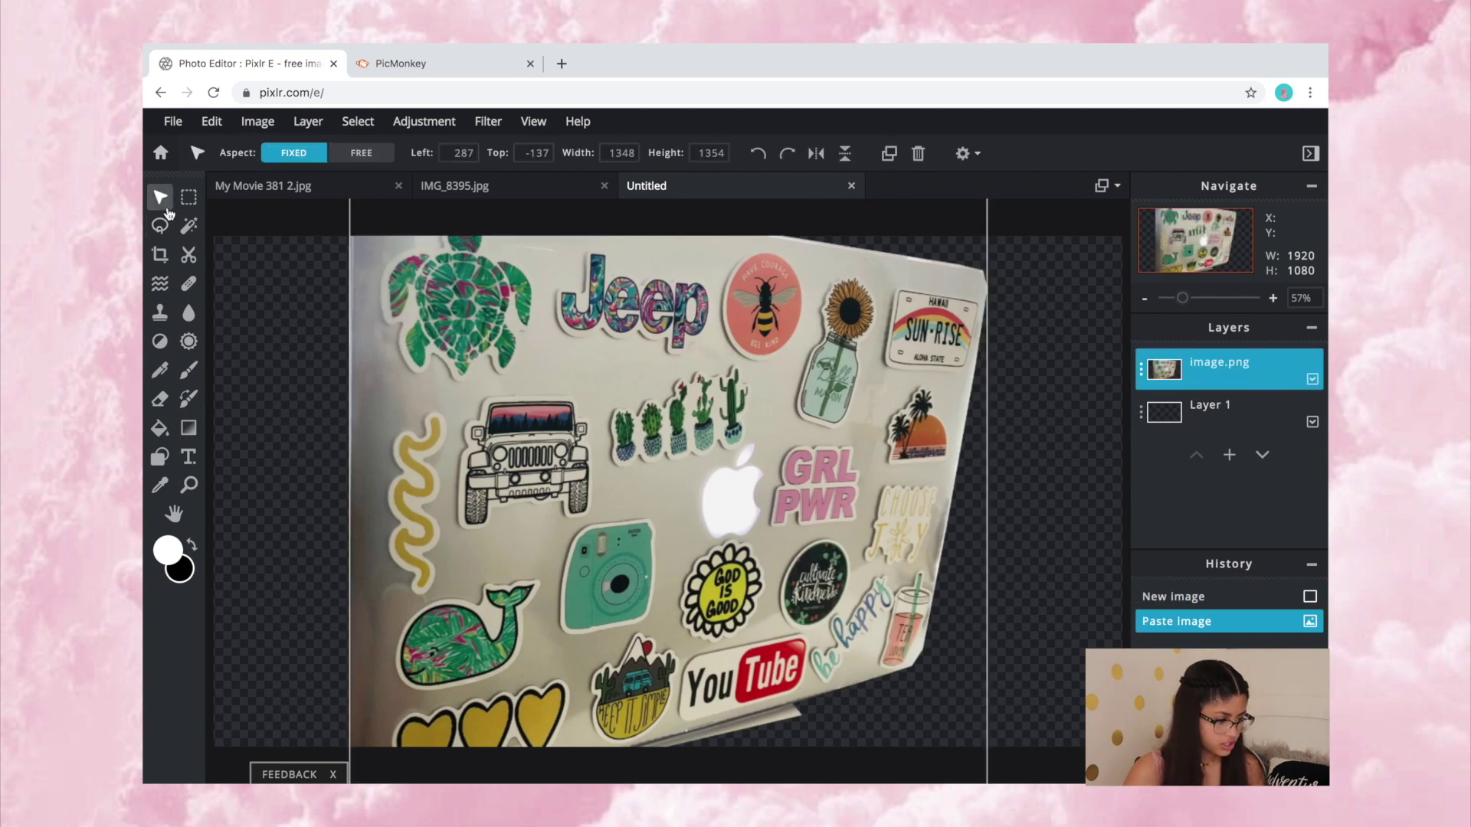
drag(916, 348, 916, 399)
drag(985, 220, 821, 460)
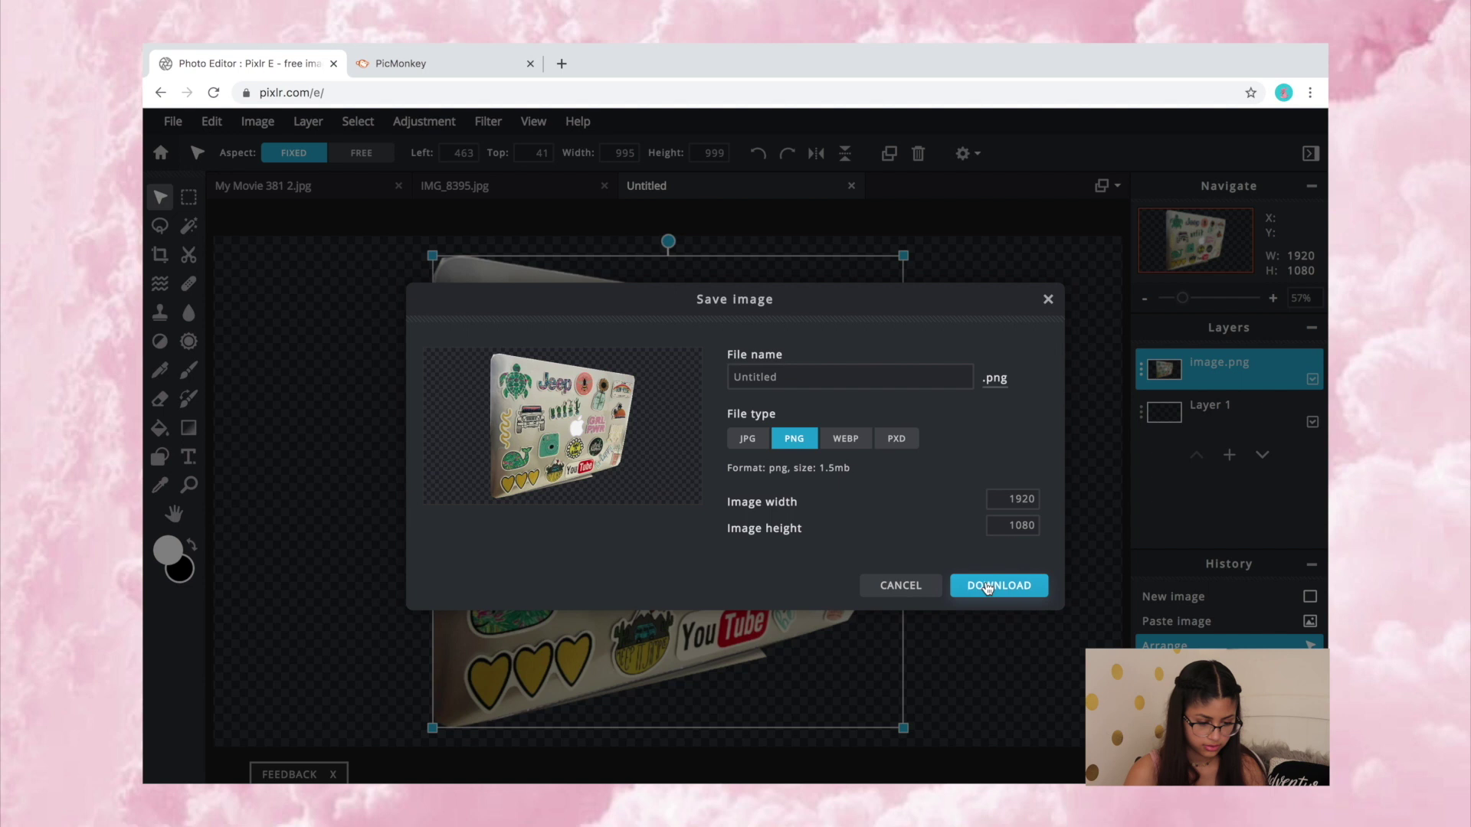
Download the image as Untitled (1).png and place the file on the desktop.
click(987, 587)
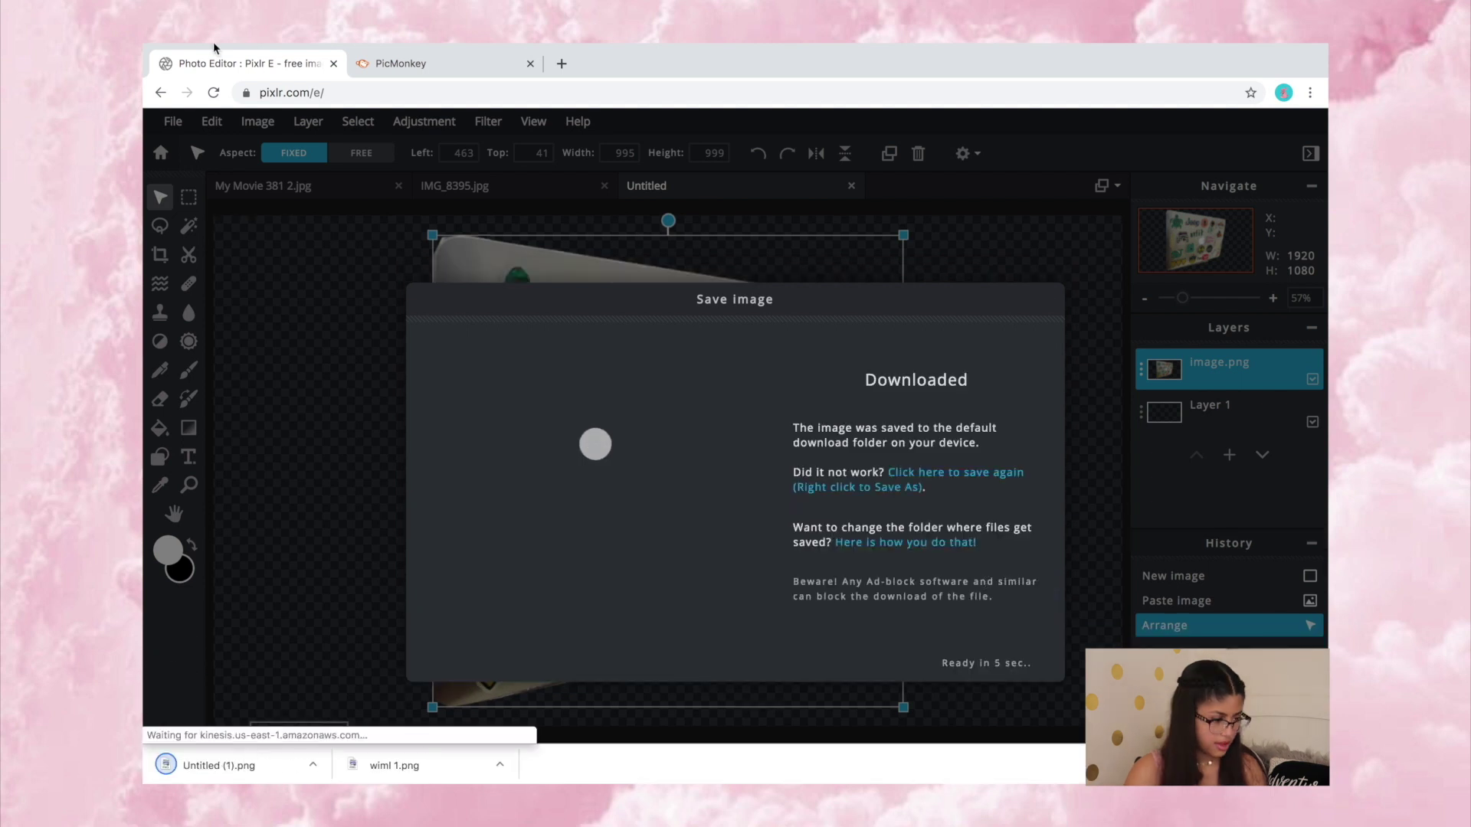
click(192, 72)
drag(256, 715, 144, 673)
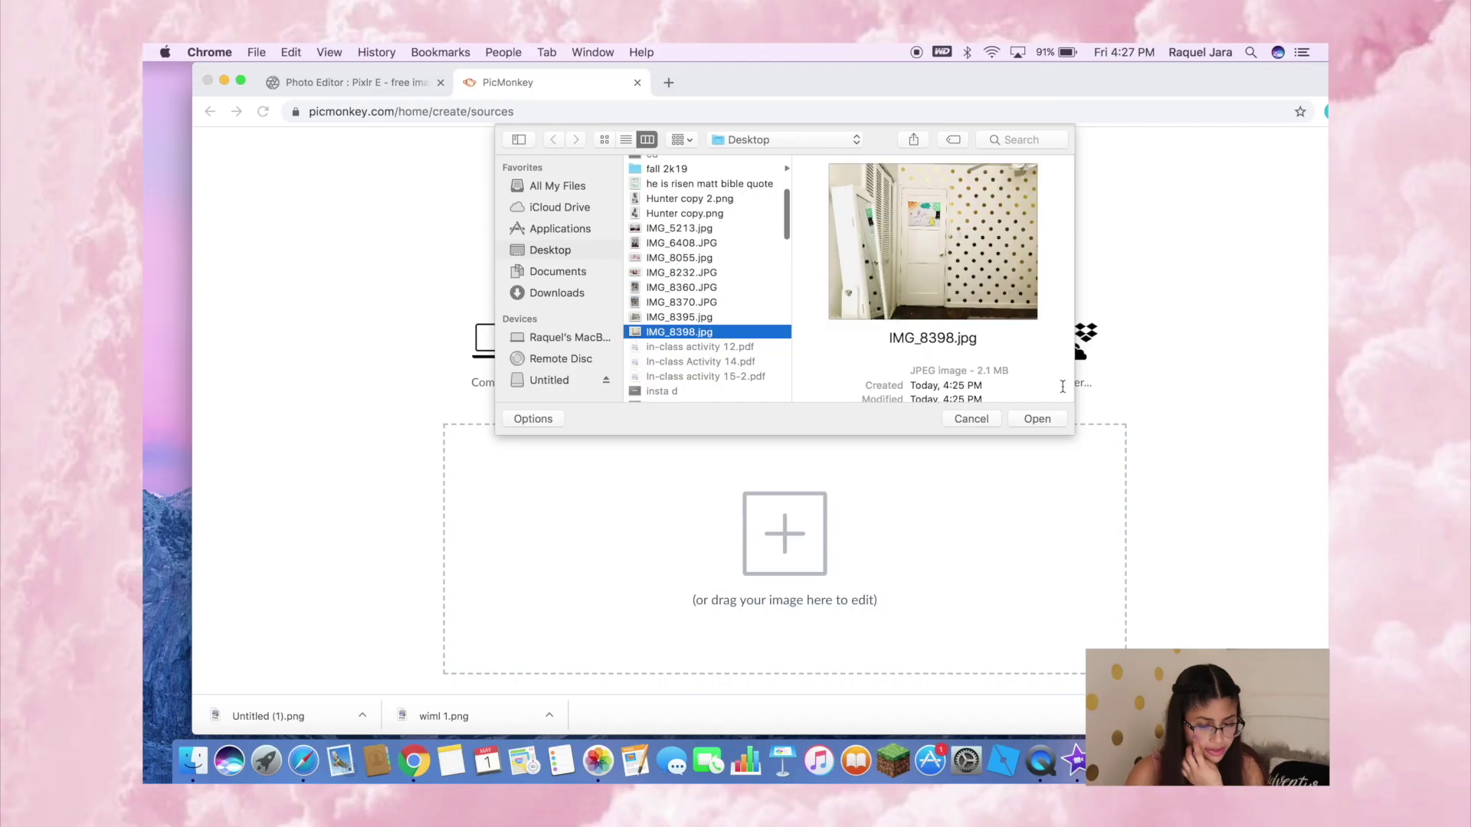
Open the polka-dot wall photo IMG_8398.jpg as a new project and select Touch Up's Wrinkle Remover.
click(1055, 426)
click(737, 536)
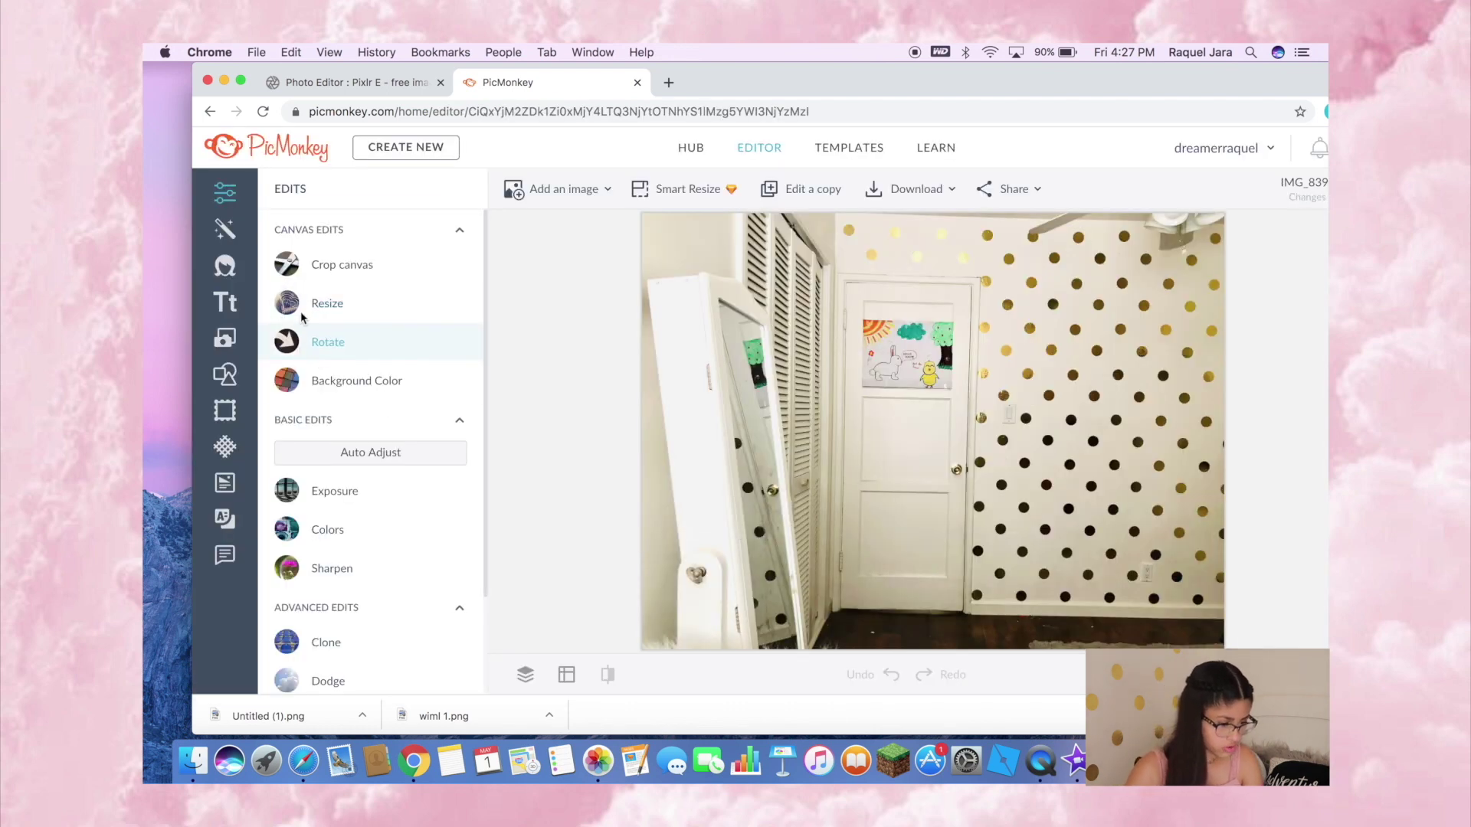
click(224, 266)
click(362, 315)
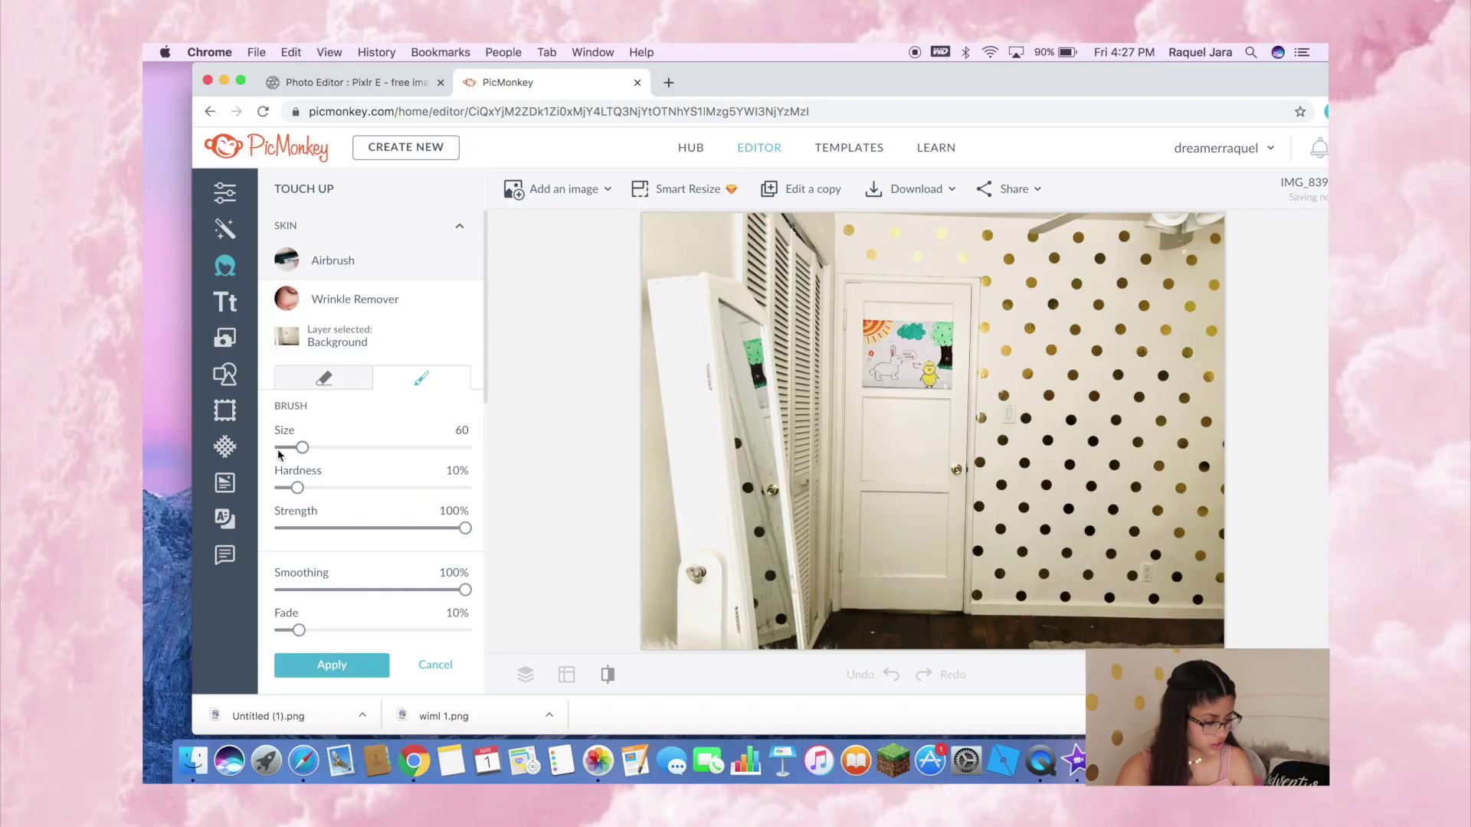
Brush the whole wall with a size-500 Wrinkle Remover, lower smoothing to 16%, and apply.
drag(294, 447, 465, 447)
mouse_move(736, 238)
mouse_down()
mouse_move(1195, 230)
mouse_move(731, 261)
mouse_up()
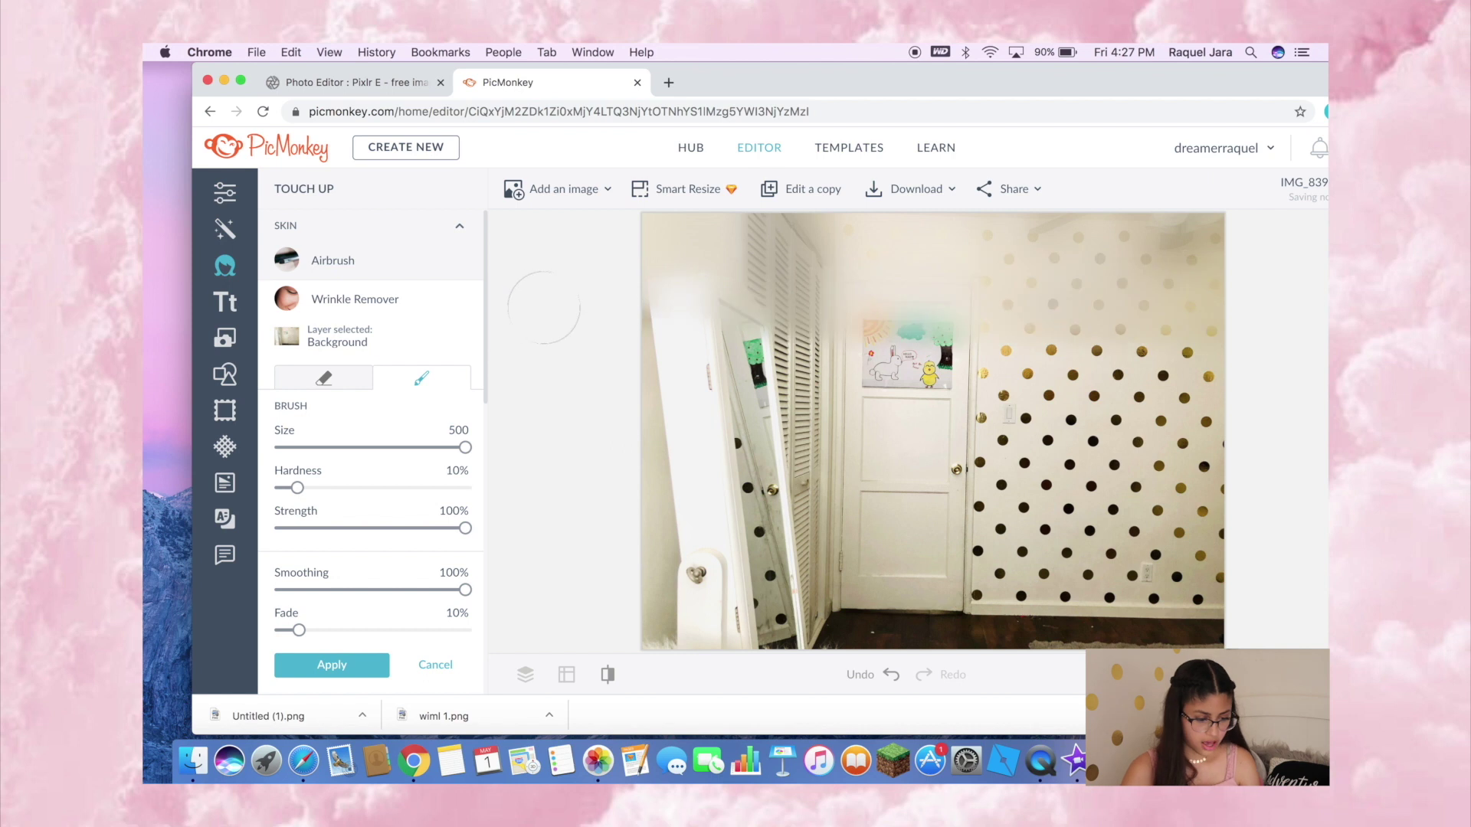
mouse_move(598, 339)
mouse_down()
mouse_move(613, 360)
mouse_move(584, 394)
mouse_move(1111, 498)
mouse_move(604, 555)
mouse_move(1111, 597)
mouse_move(682, 613)
mouse_up()
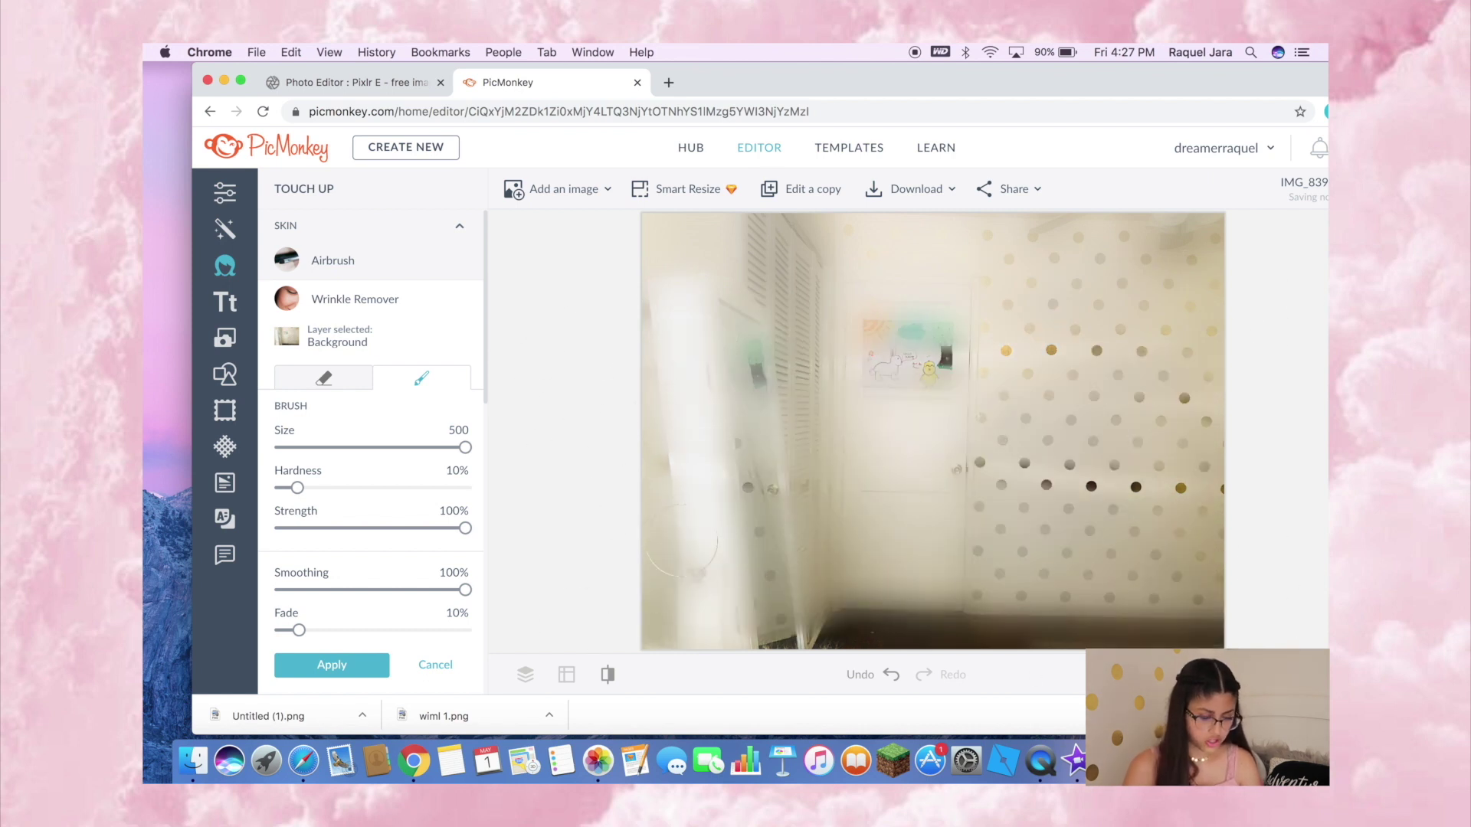
drag(679, 407, 1211, 419)
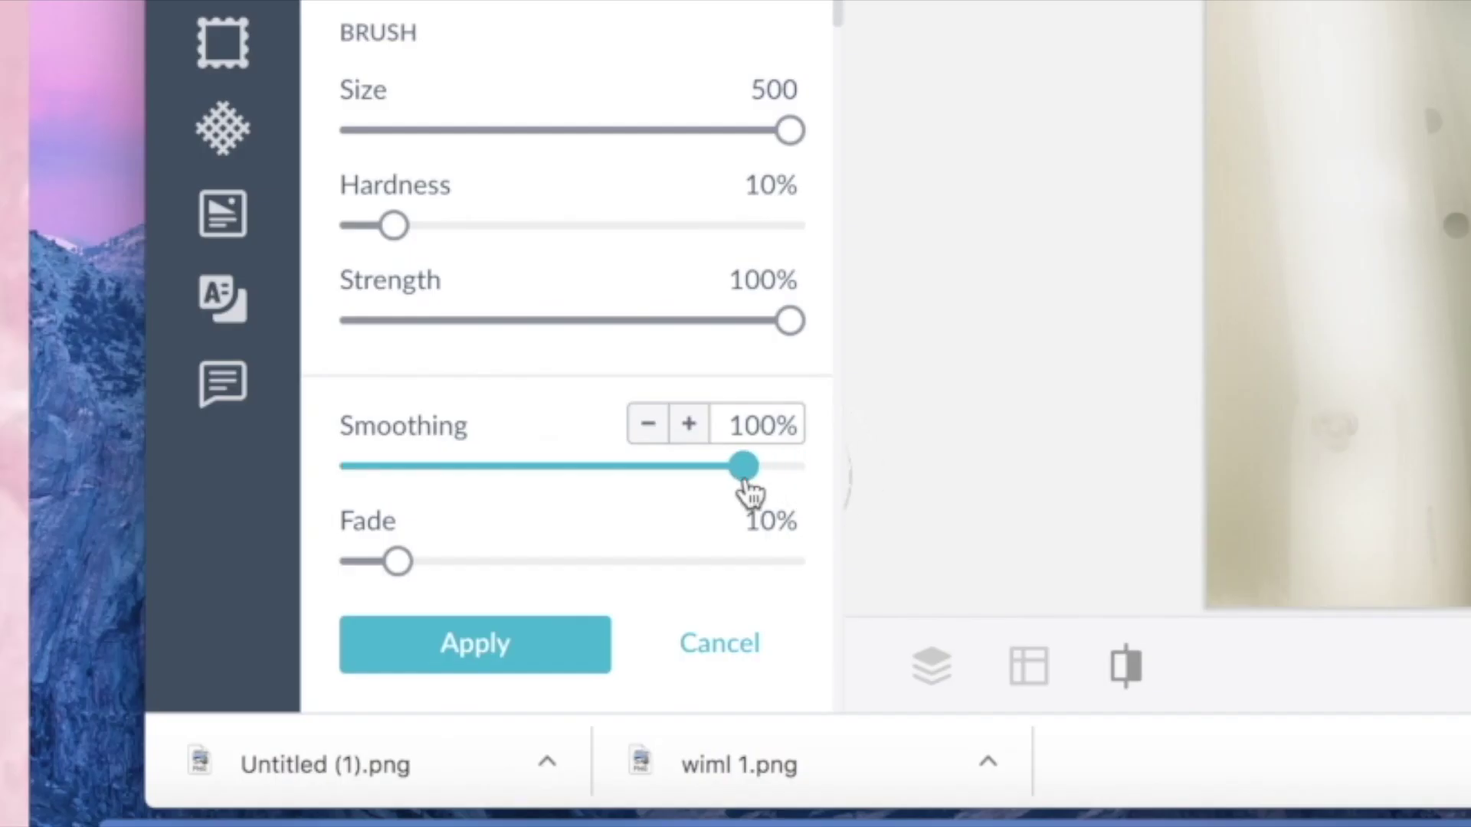
drag(451, 594, 429, 595)
drag(699, 479, 468, 487)
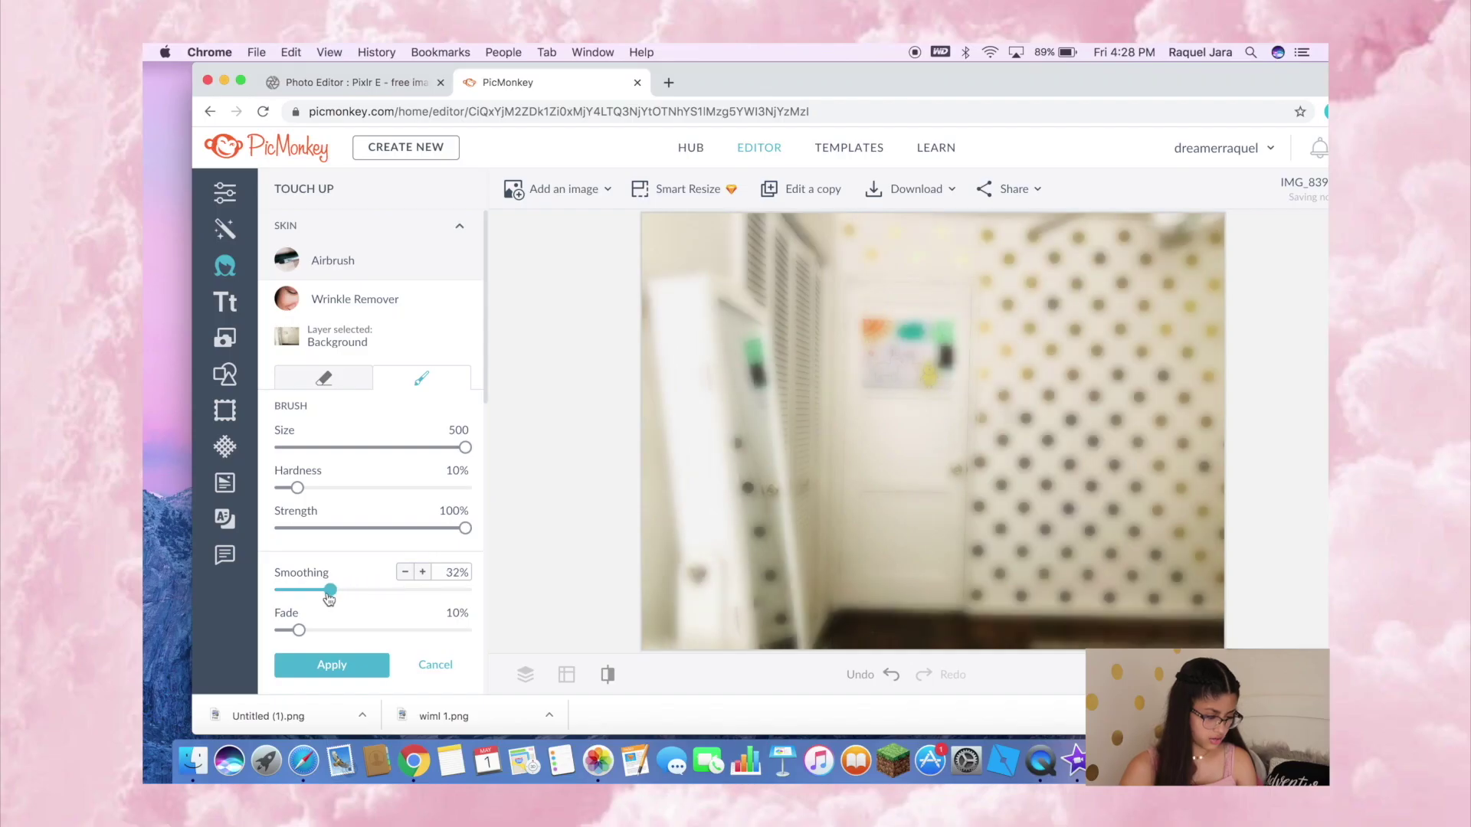
drag(328, 598, 309, 594)
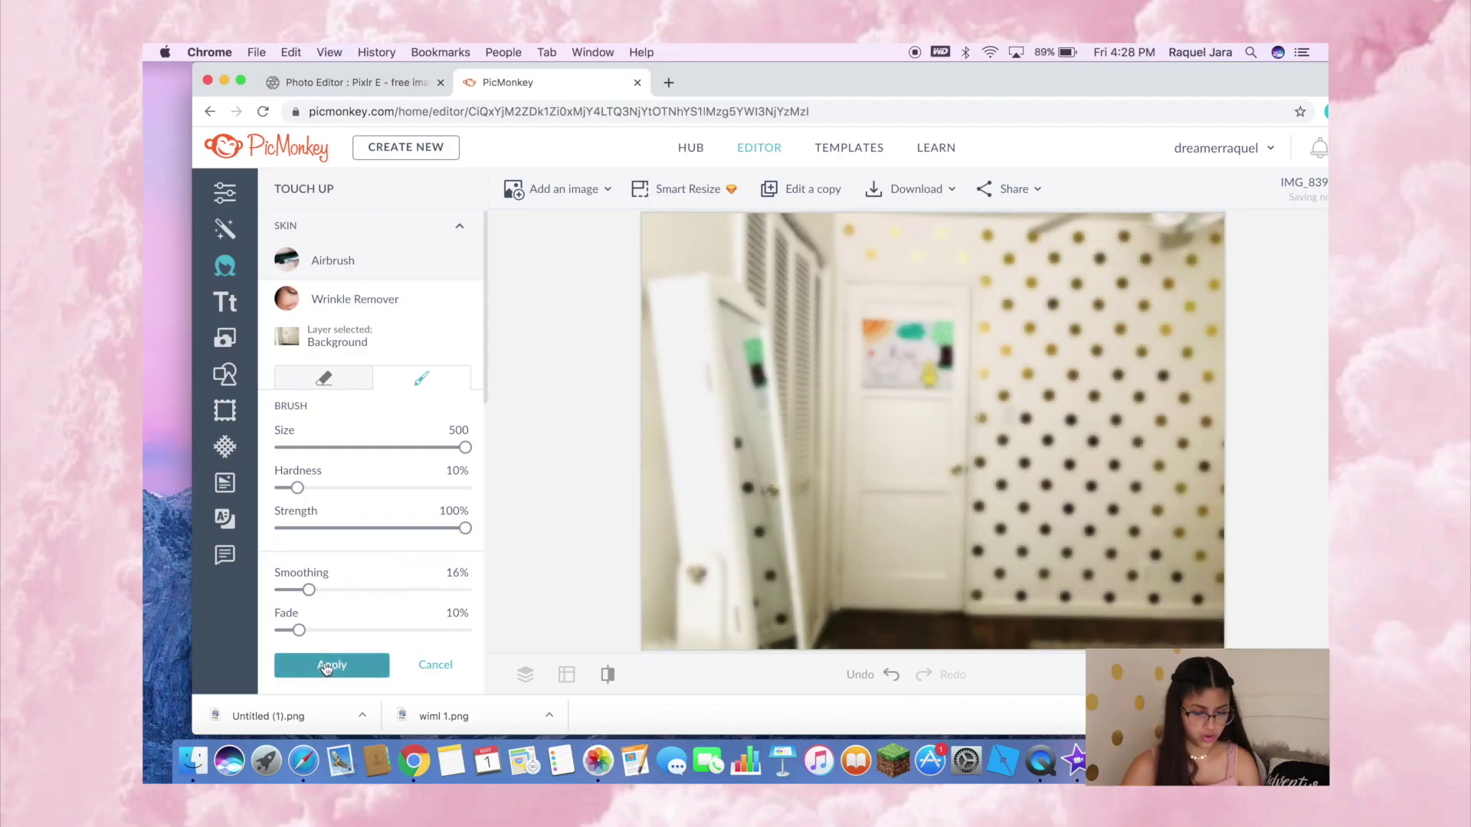
click(326, 666)
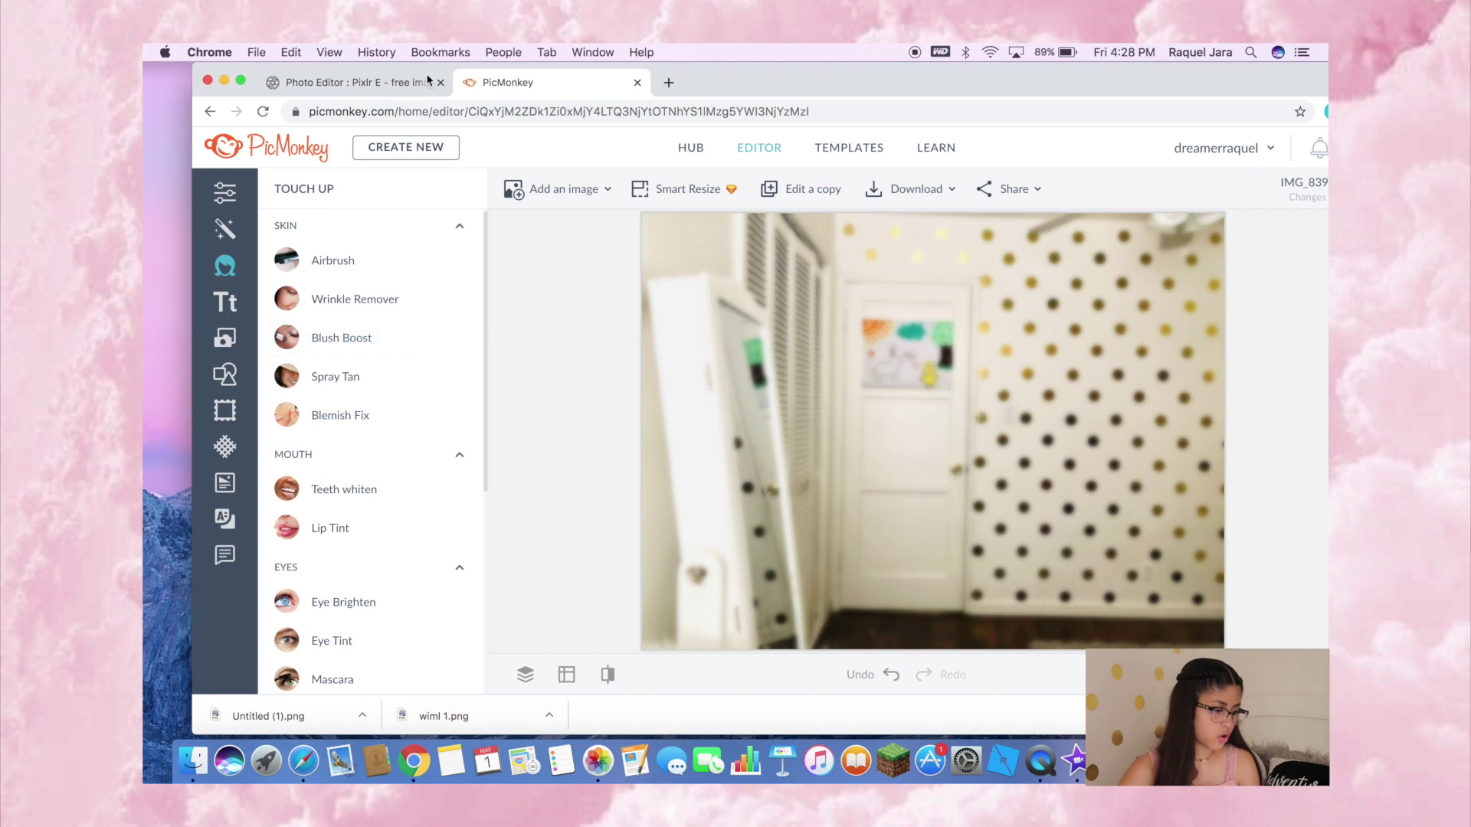
Create a new blank custom-size canvas, 1280 × 720 pixels, from the PicMonkey home page.
click(220, 153)
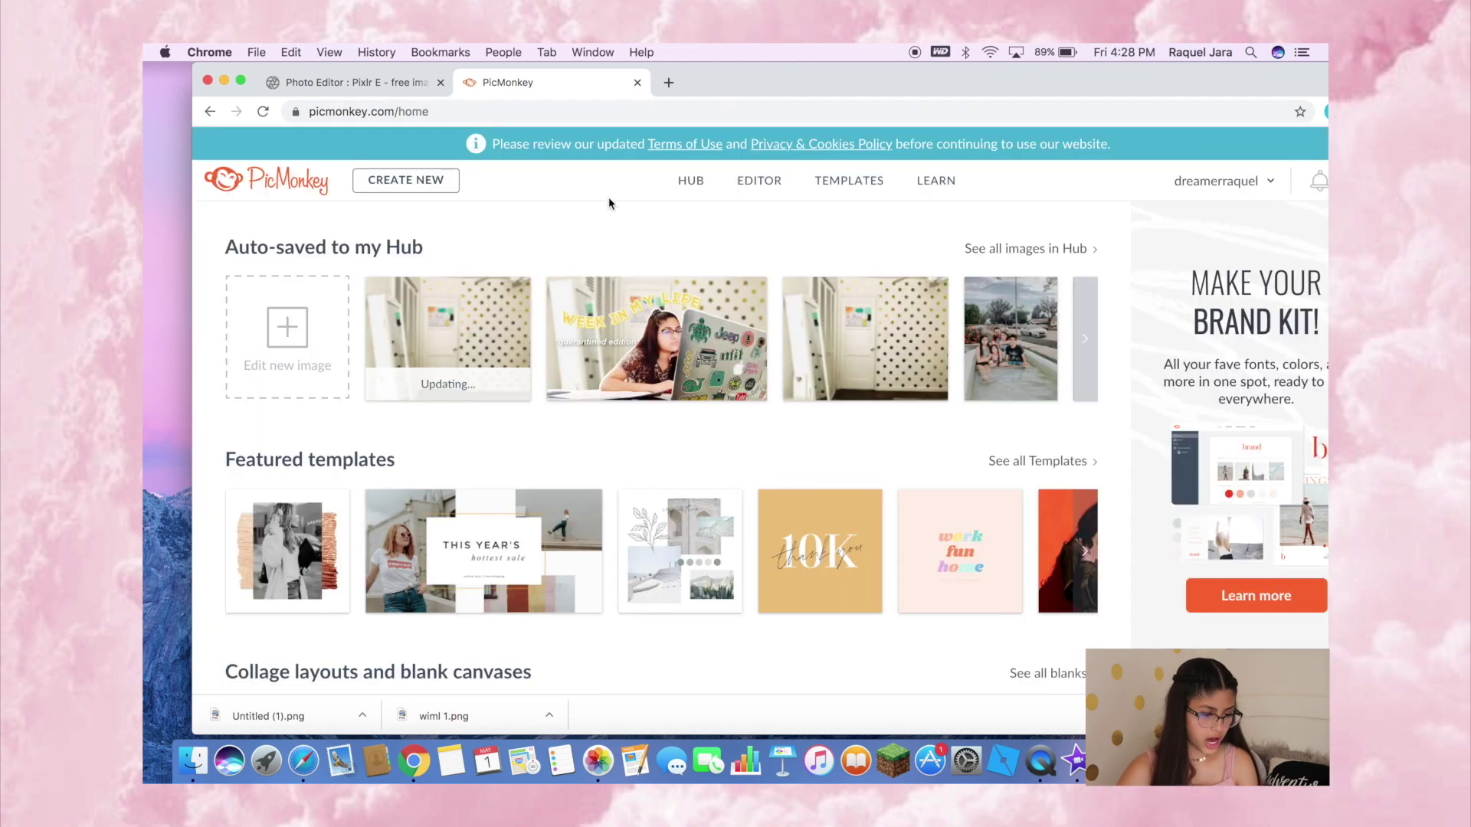
click(303, 343)
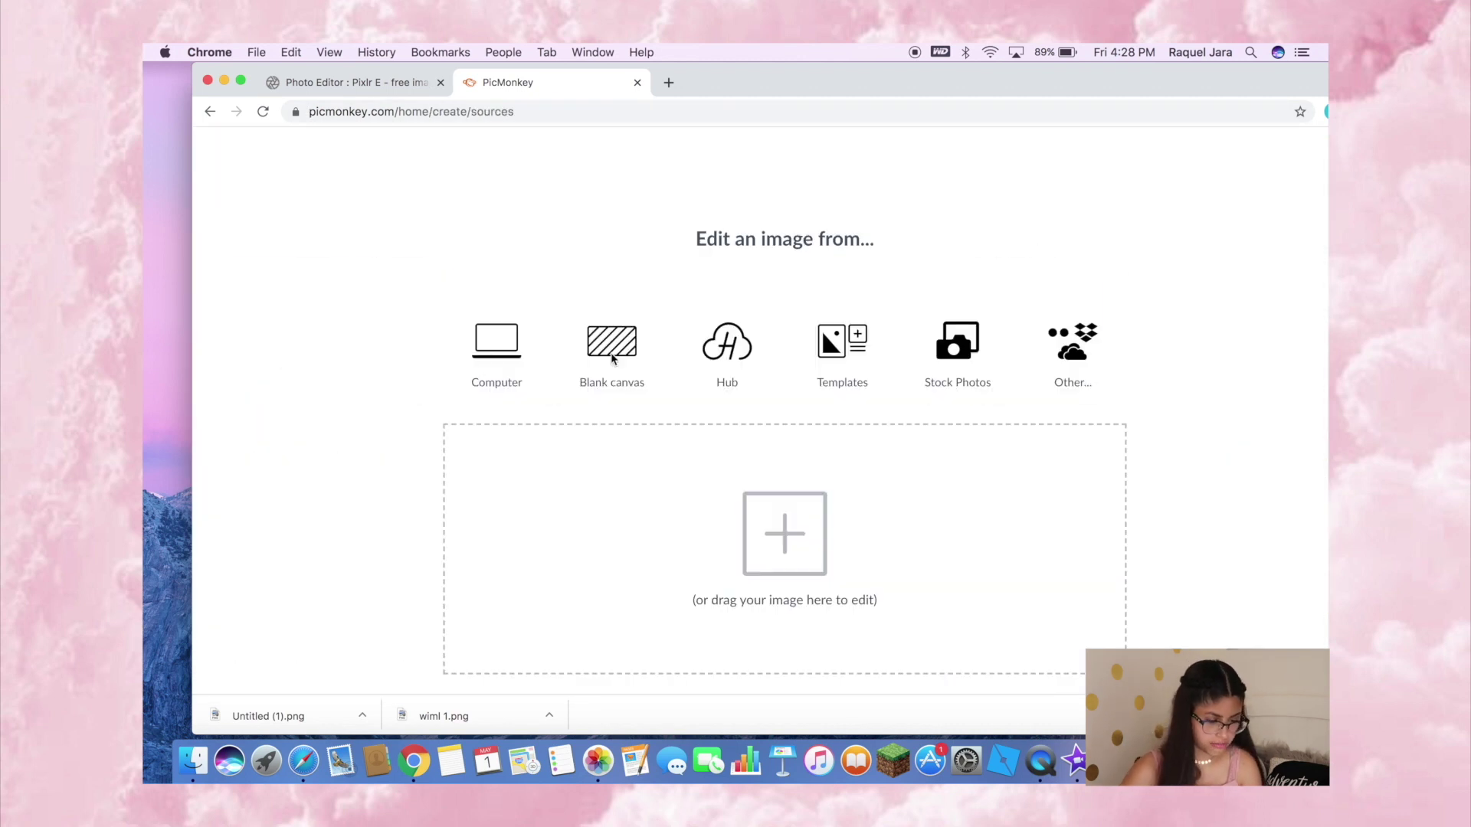
click(609, 352)
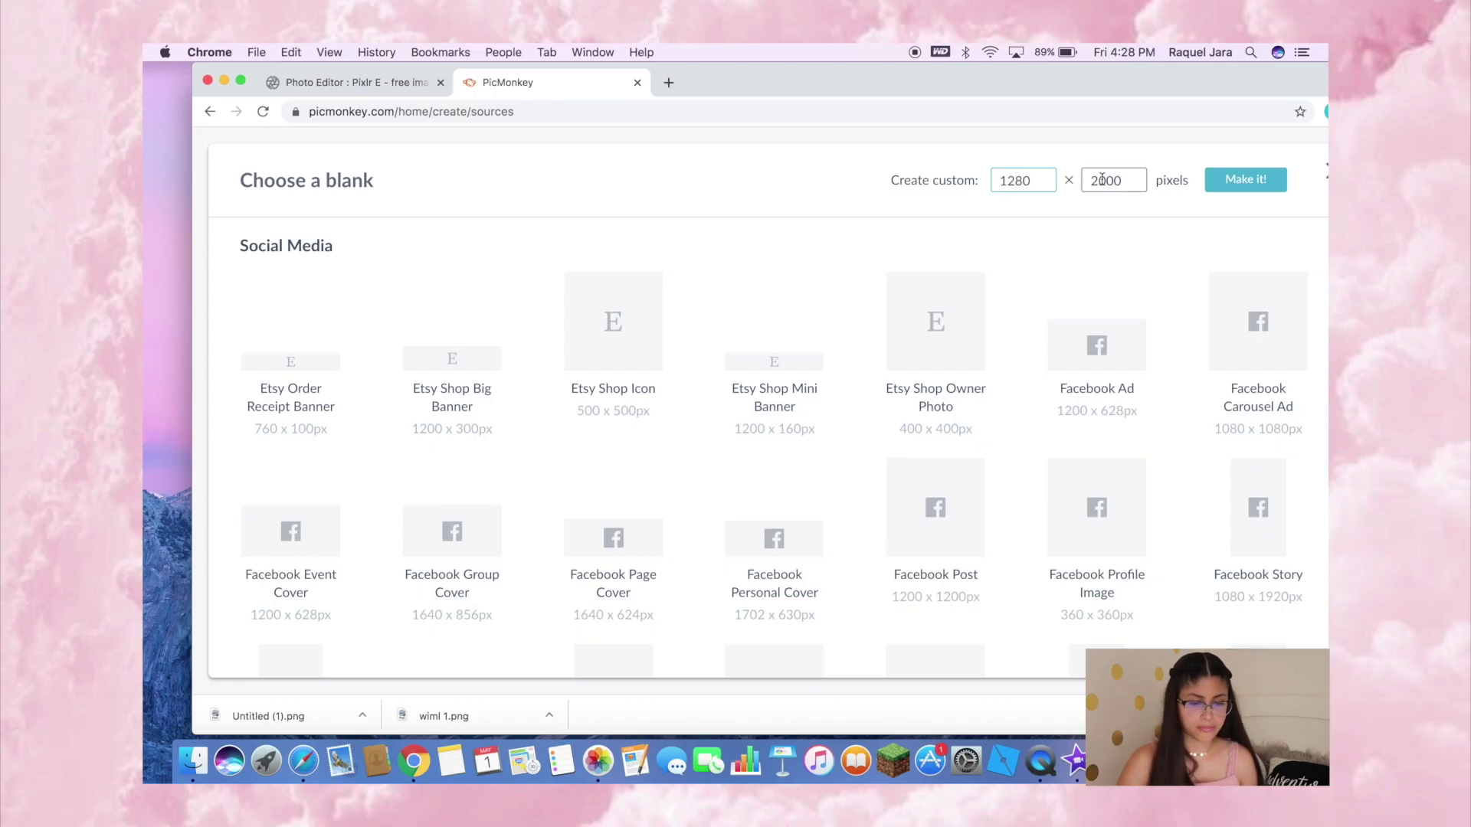
double_click(1118, 182)
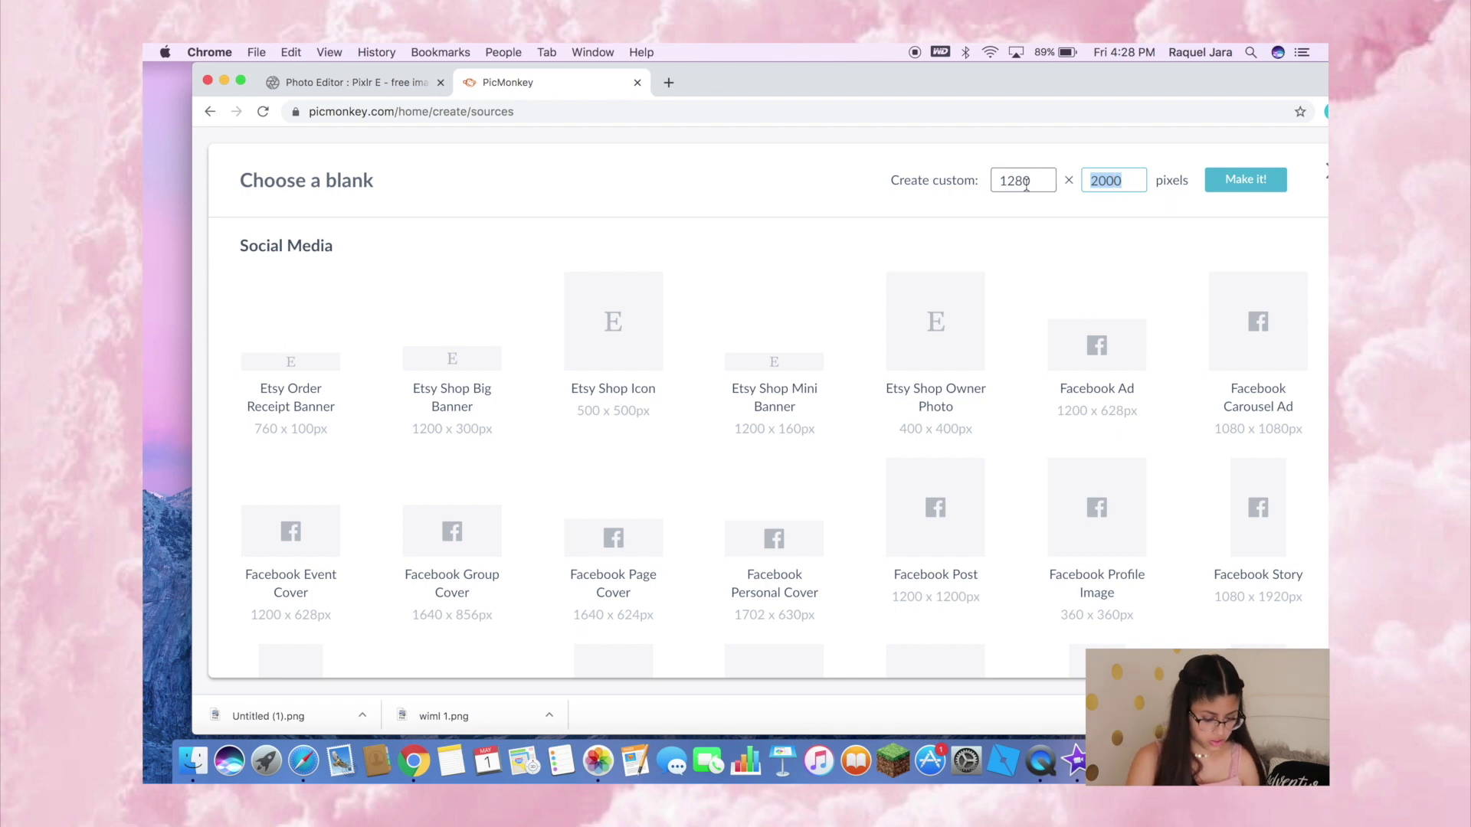
click(1246, 179)
click(768, 545)
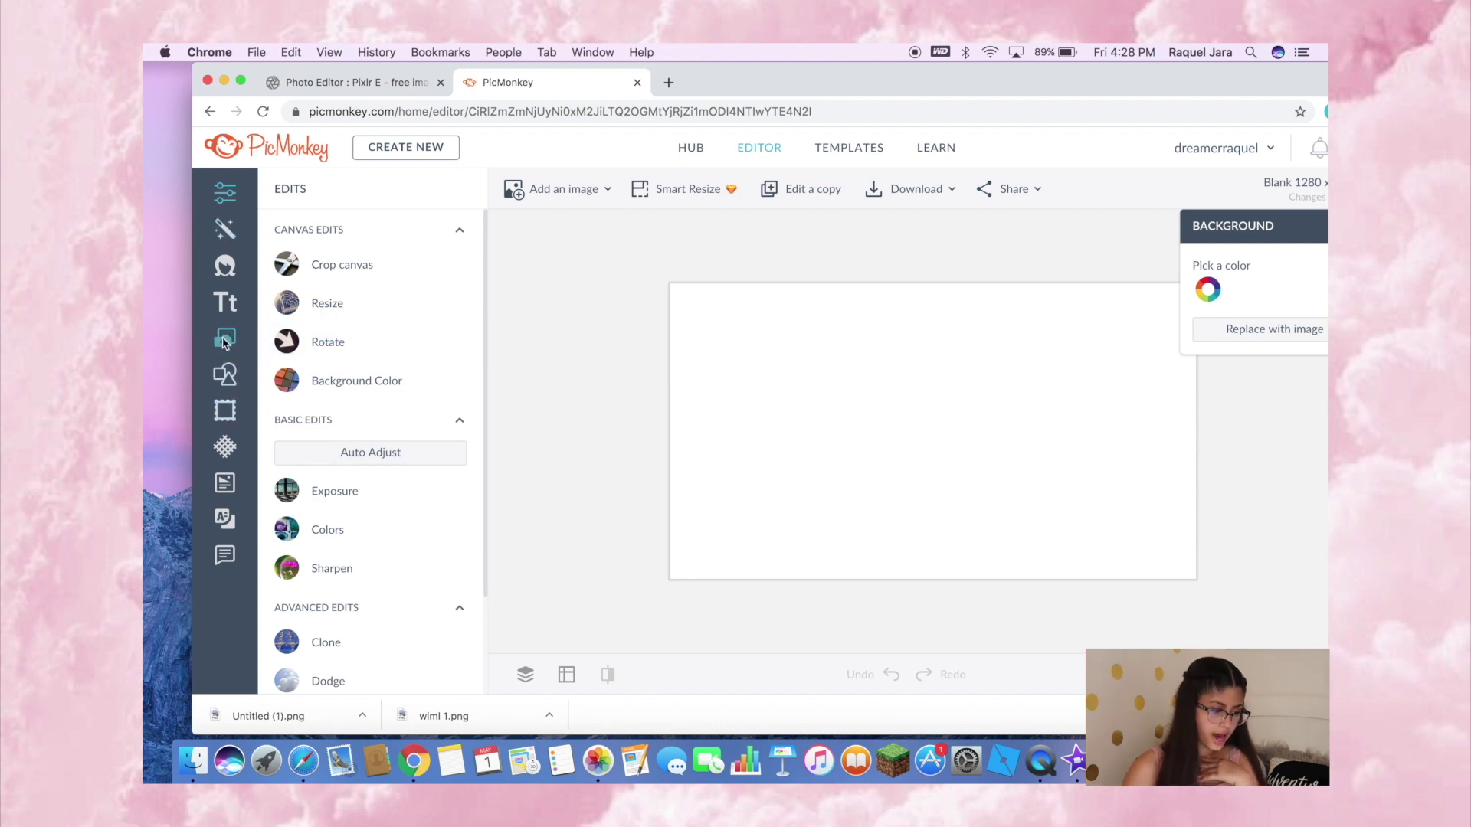
click(225, 338)
Add the blurred wall photo from the computer, then resize and position it on the canvas.
click(373, 238)
click(379, 302)
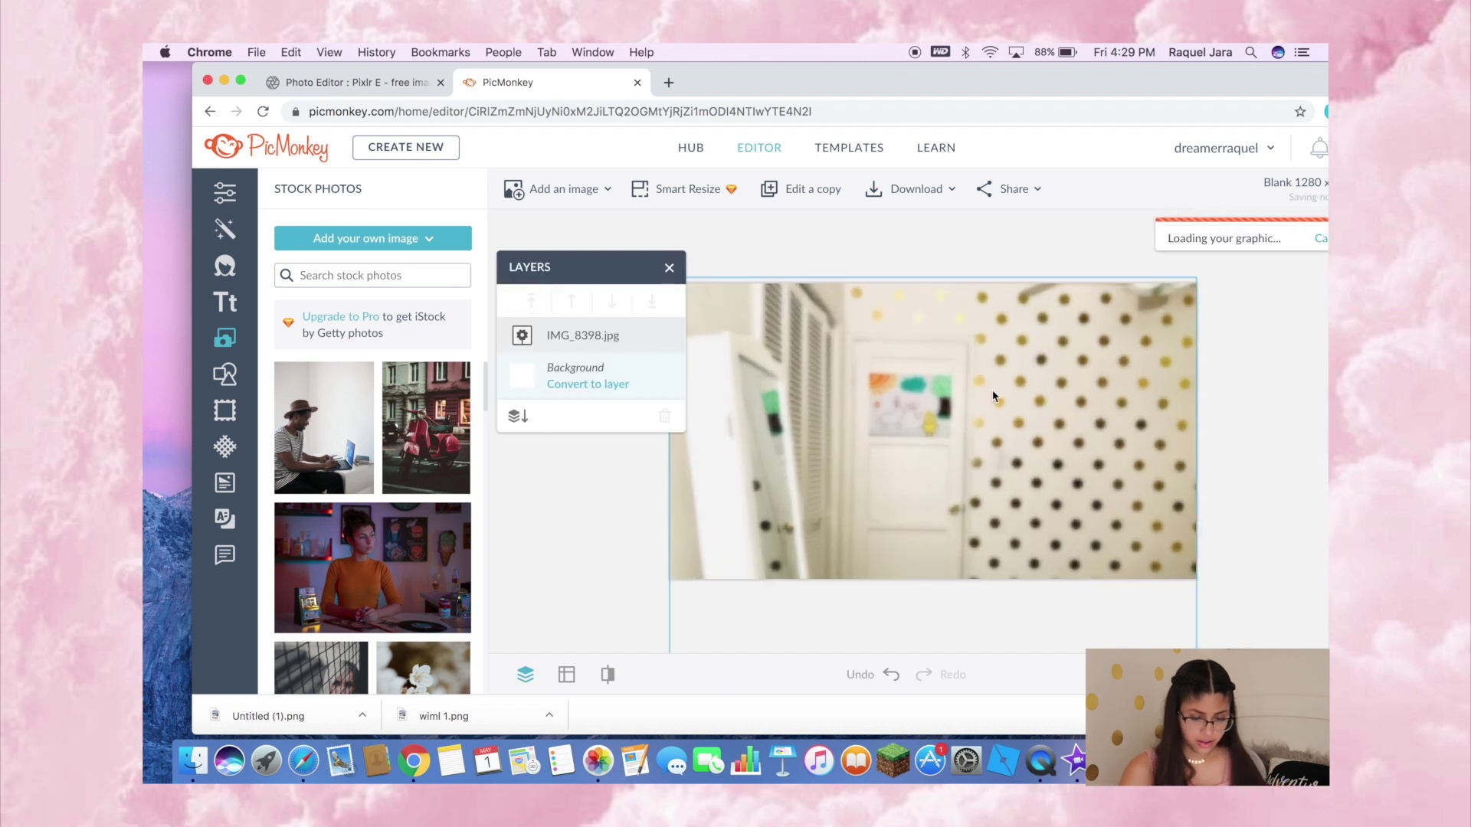
drag(670, 283, 733, 347)
drag(961, 437, 876, 437)
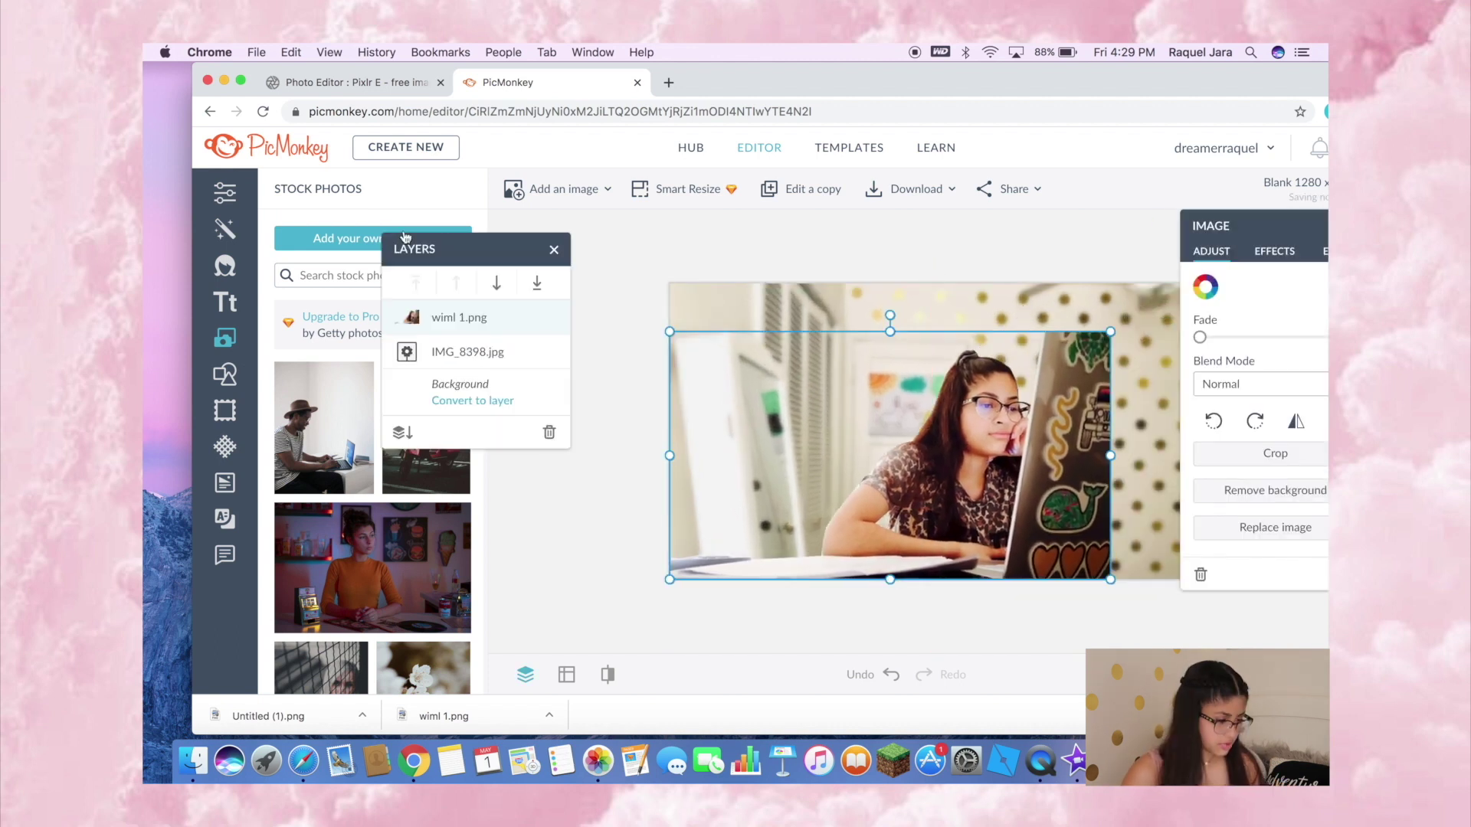
Add the laptop cutout Untitled (1).png and undo its accidental 11.5° tilt.
click(374, 238)
click(389, 305)
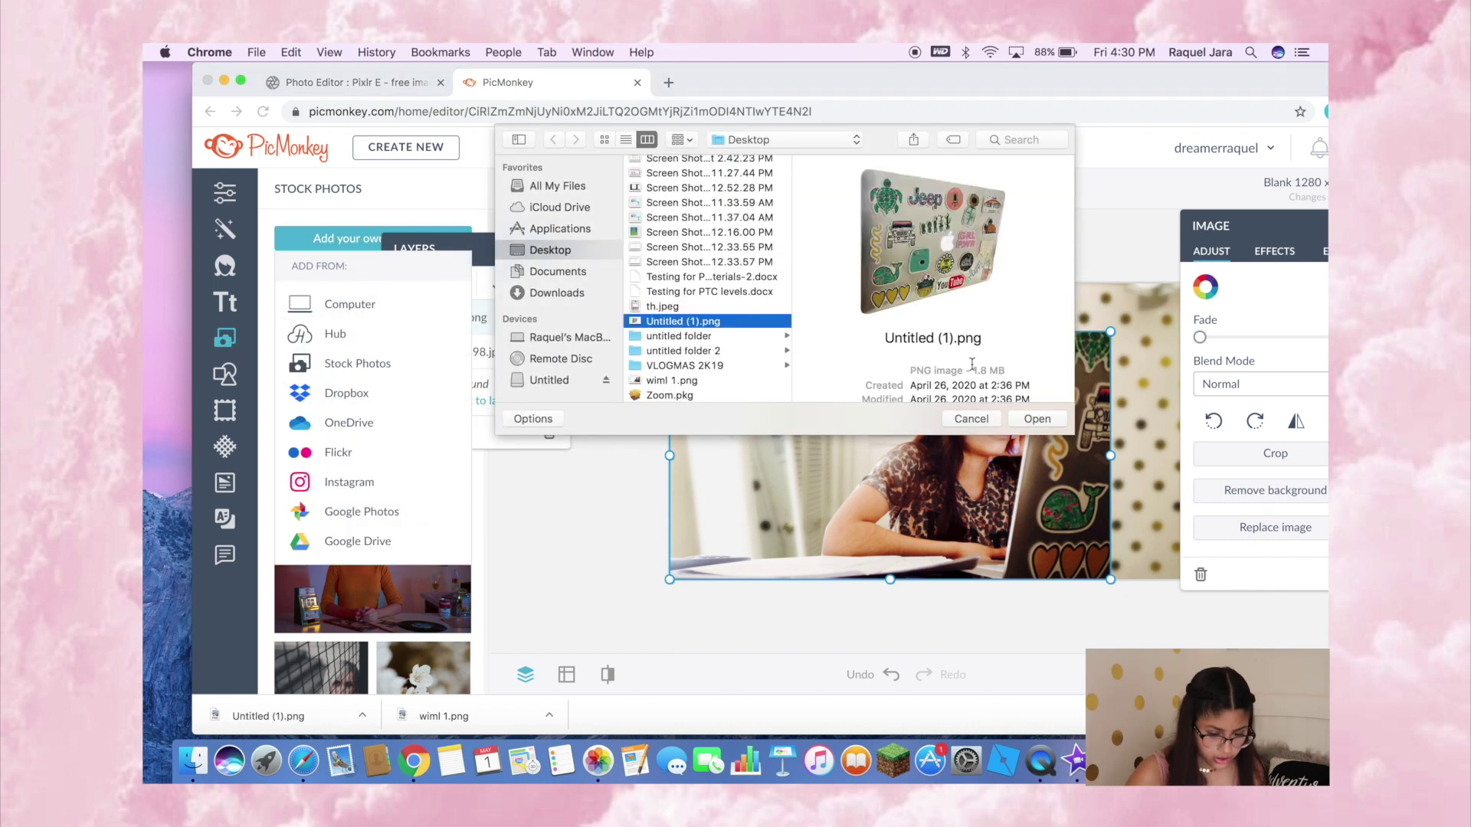
click(1037, 419)
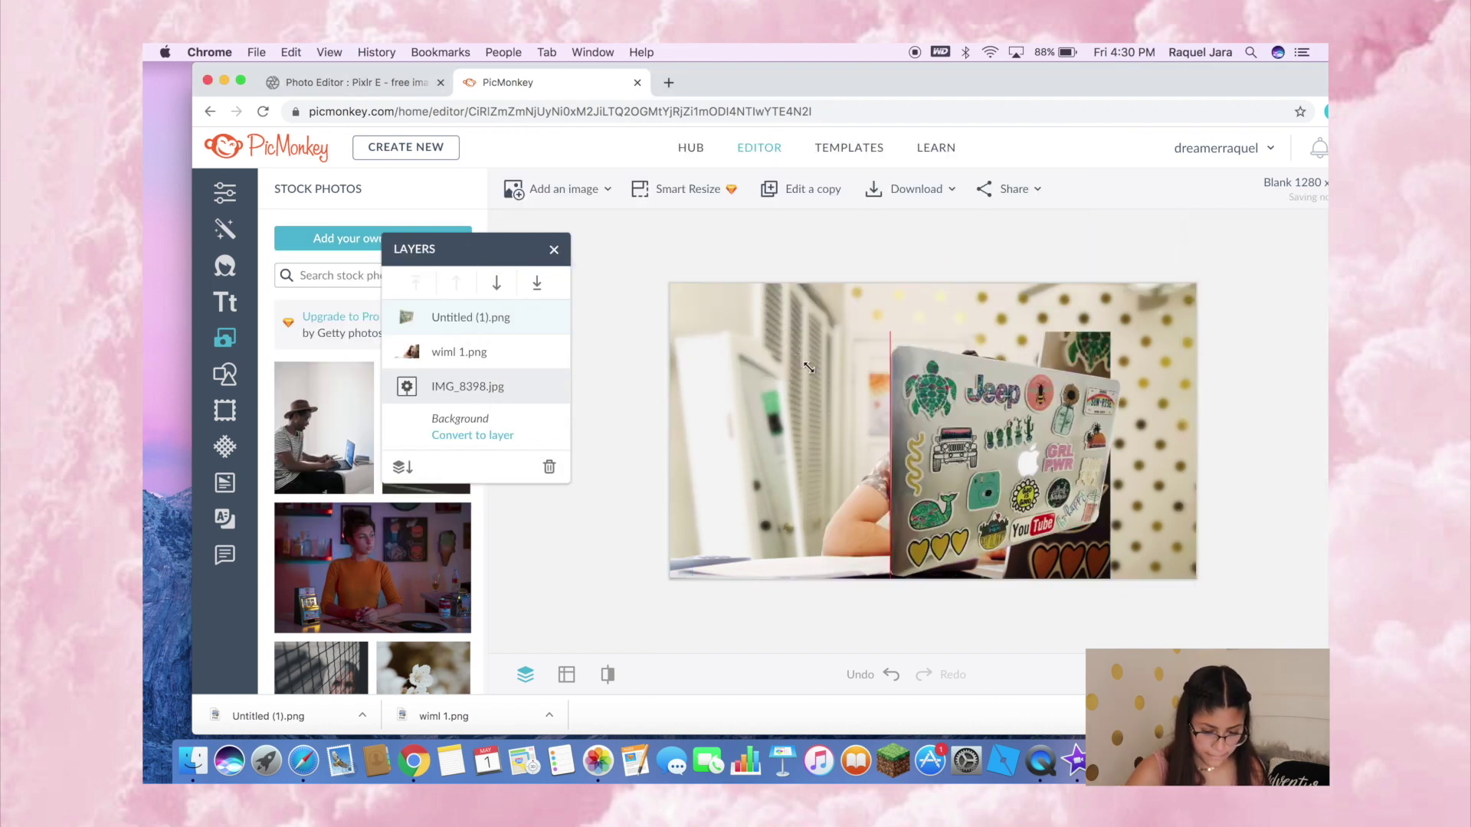
click(996, 429)
drag(1103, 335, 1118, 344)
key(ctrl+z)
Crop the right edge off the wiml 1.png cutout layer.
click(1099, 335)
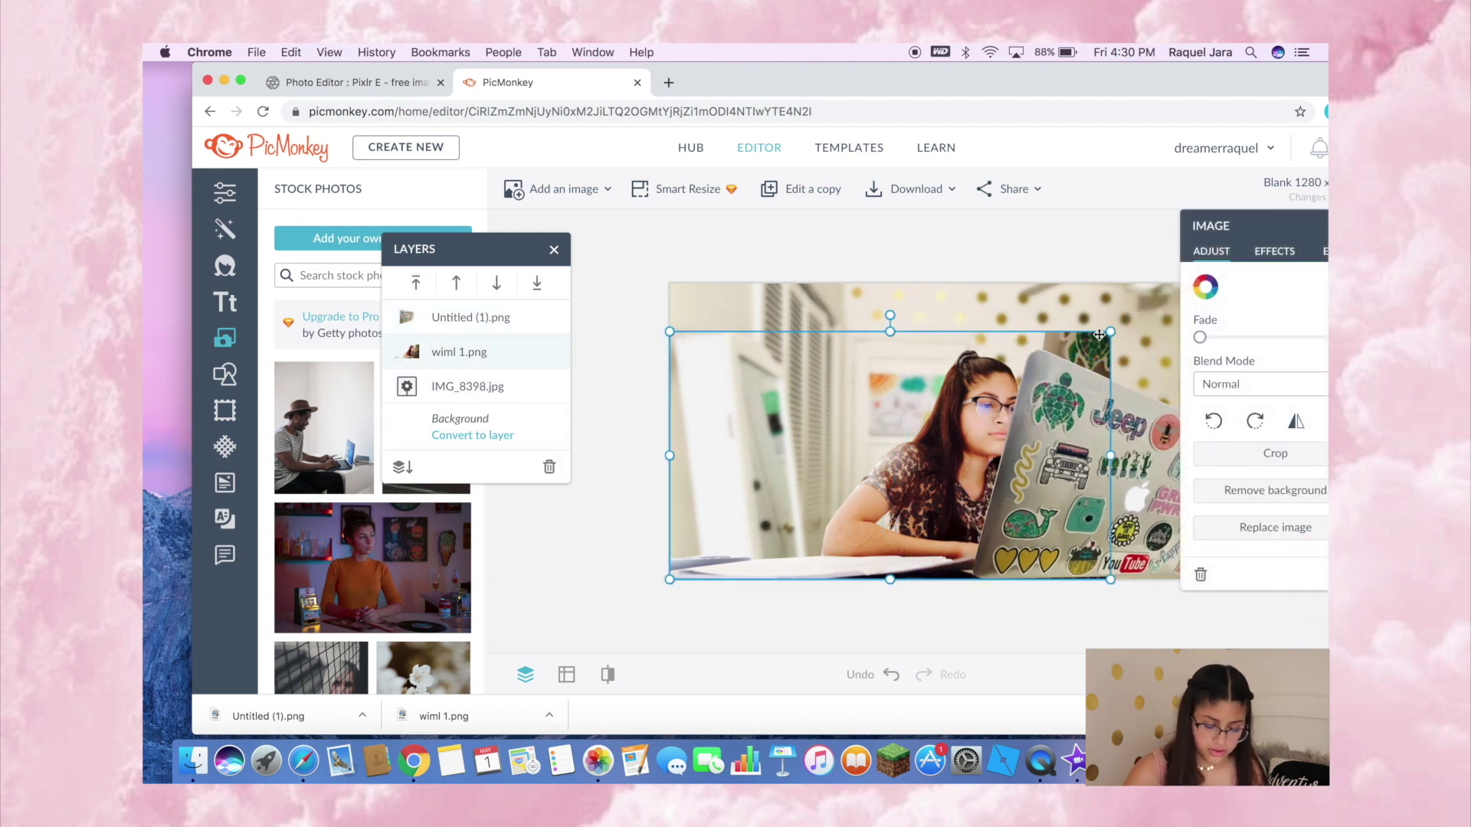
click(1274, 452)
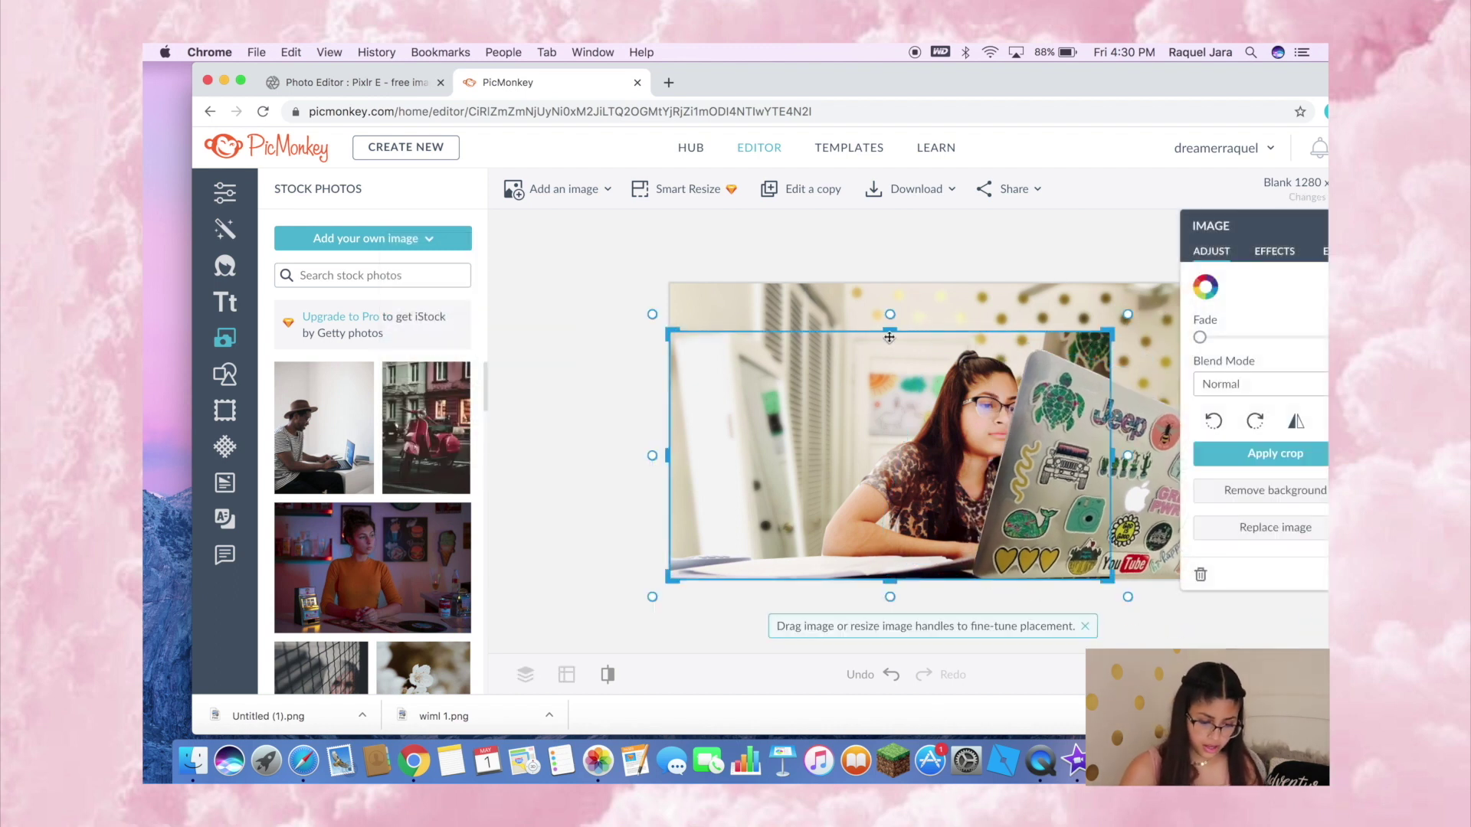
drag(1113, 455, 1029, 455)
click(1275, 452)
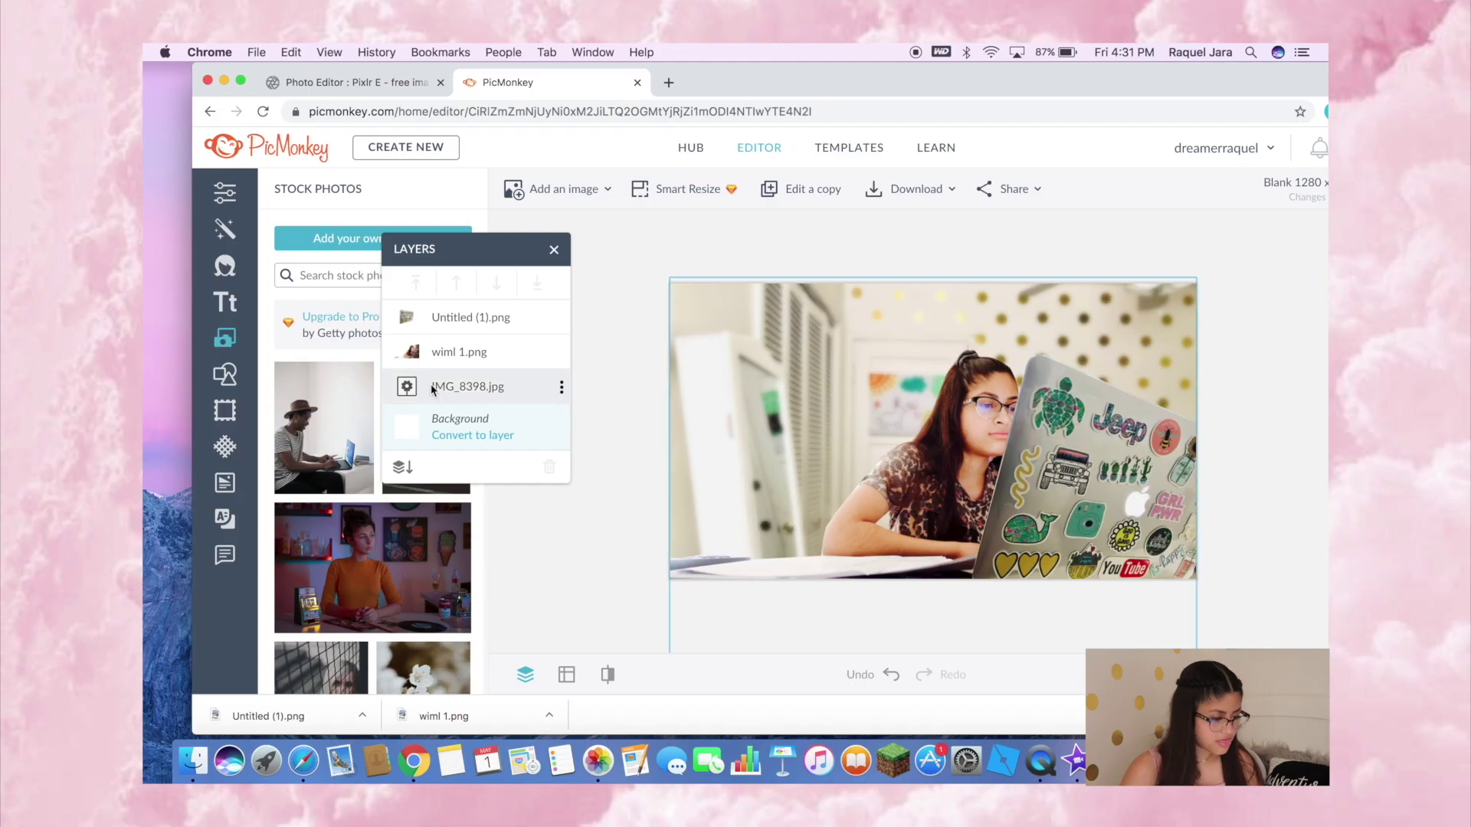
click(224, 302)
Add a 'Type here' text box and choose Code Pro Bold, size 45, from the font list.
click(345, 239)
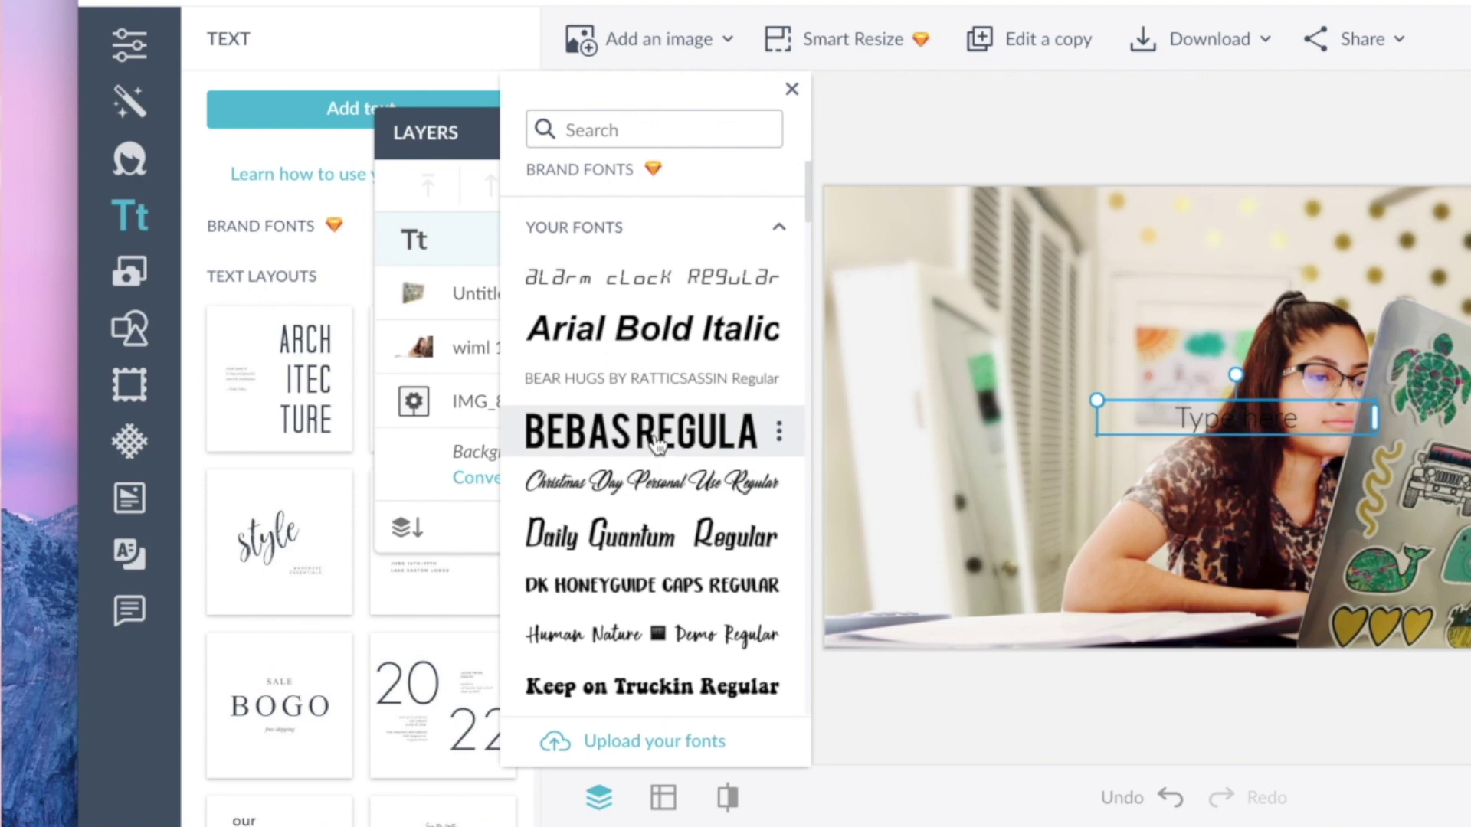
scroll(657, 444, down, 1)
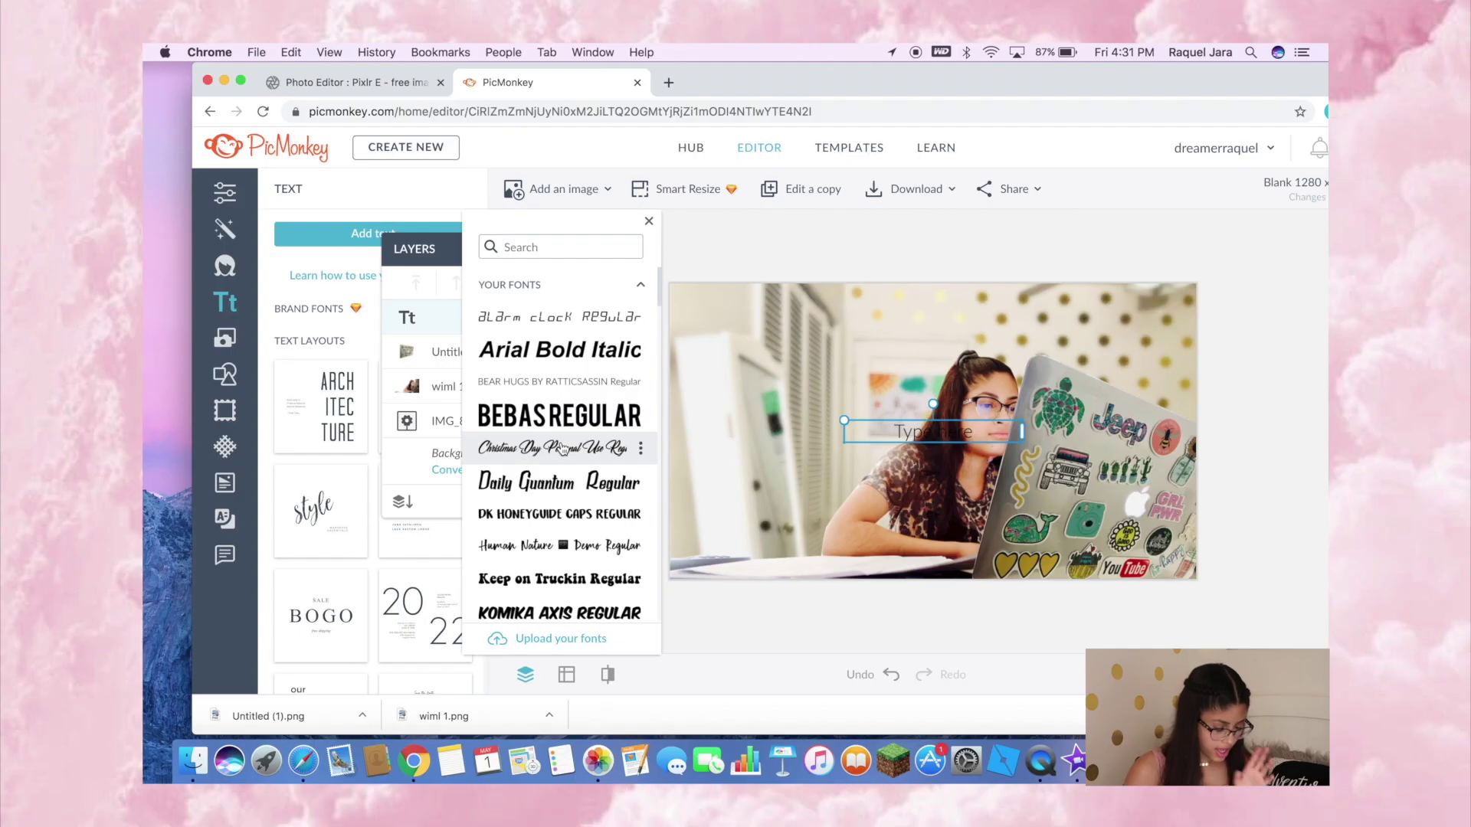
scroll(563, 449, down, 3)
scroll(563, 449, up, 4)
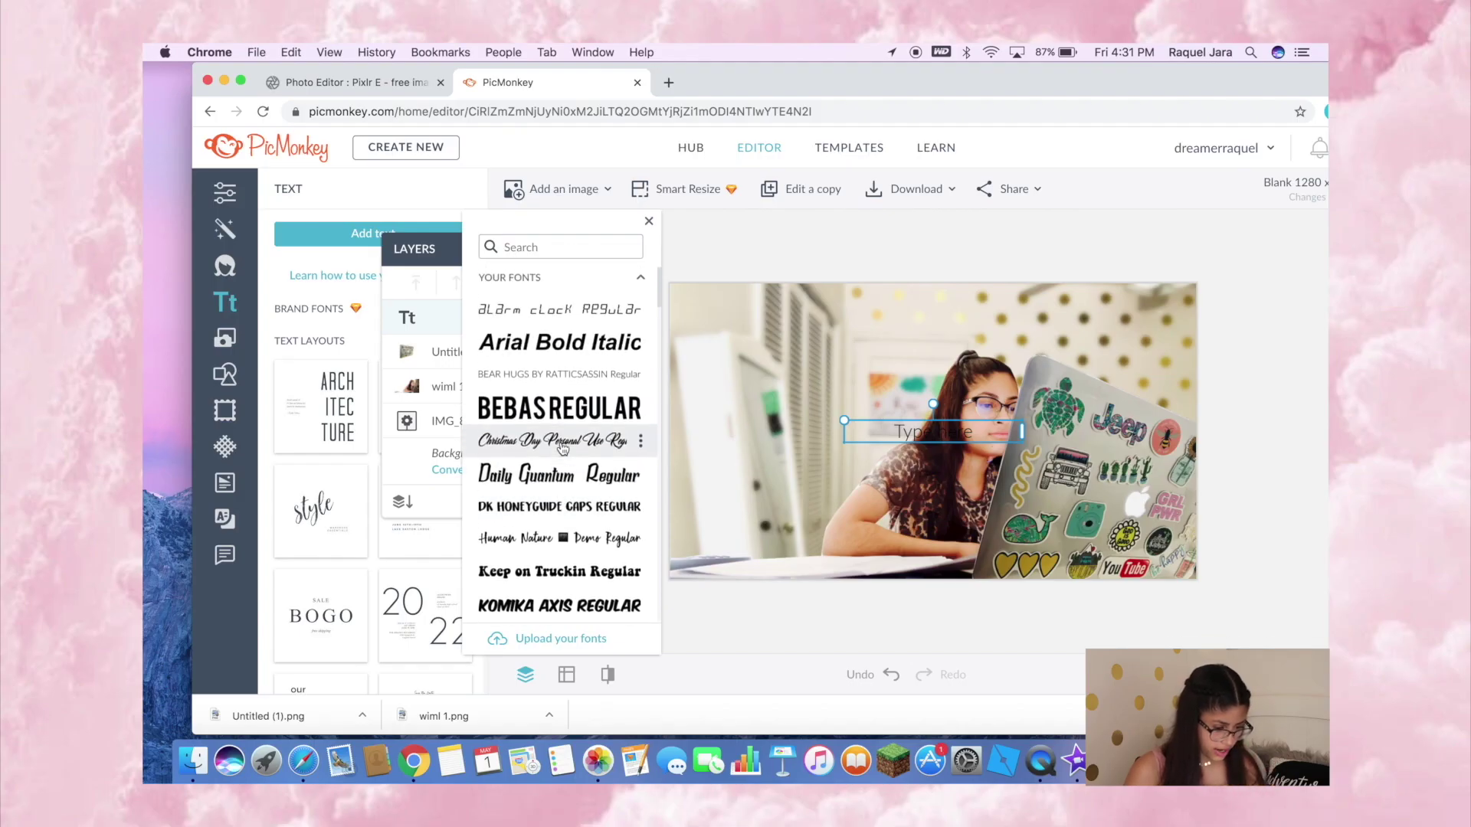
scroll(563, 448, down, 3)
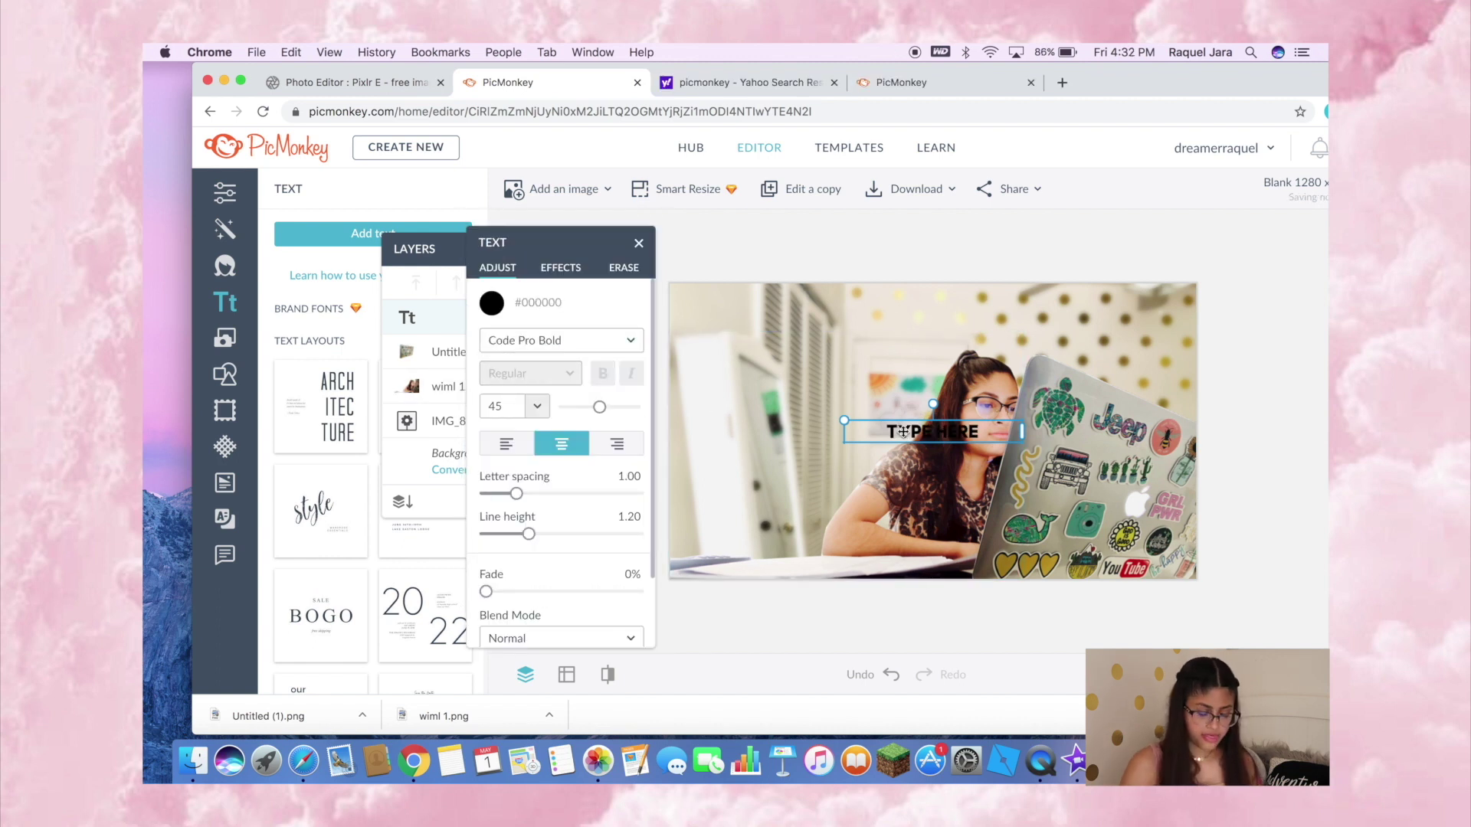
Change the text to yellow 'WEEK IN' with an arc curve, white outline and drop shadow.
double_click(904, 431)
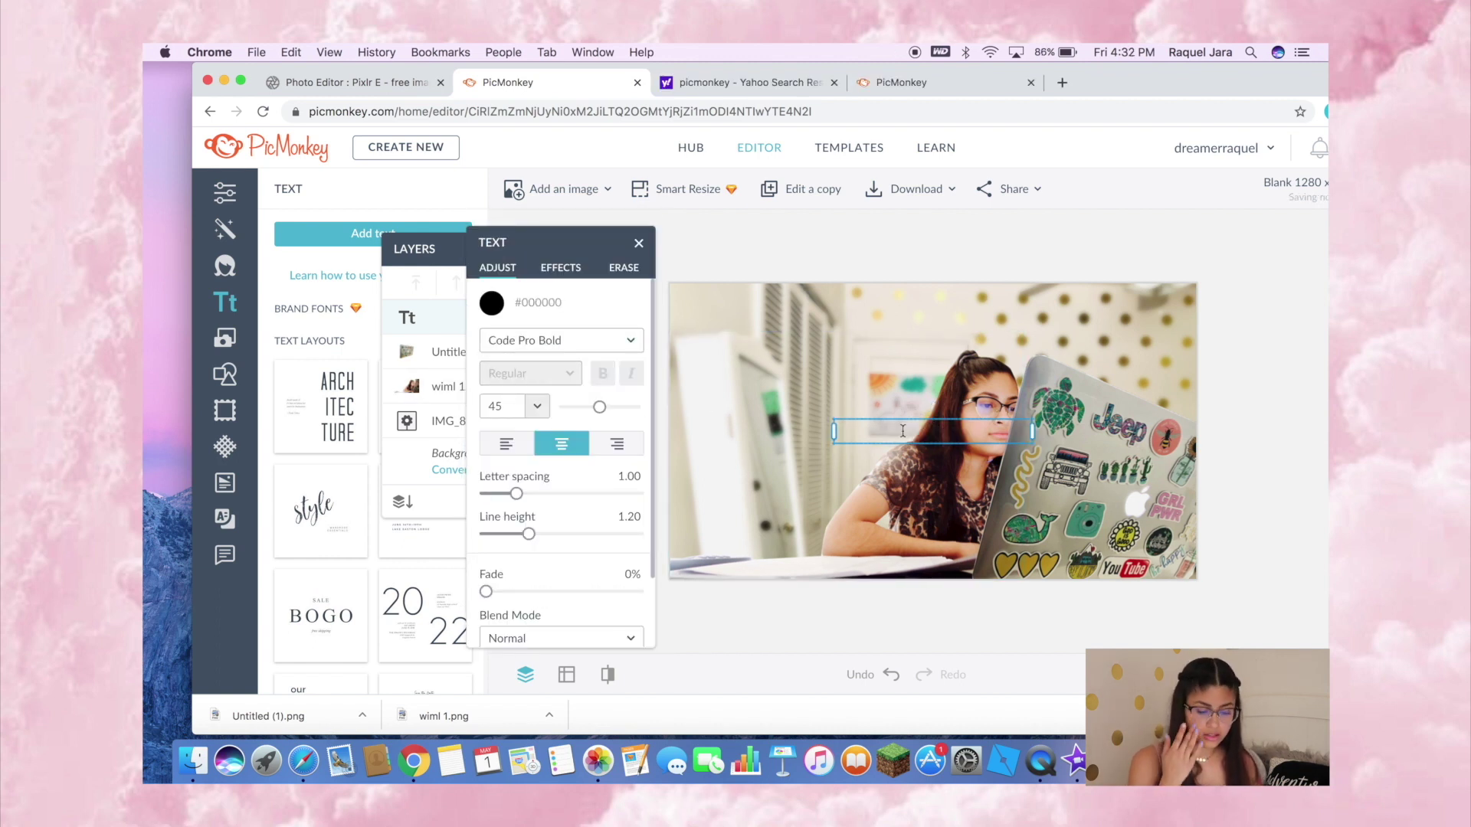
text(WEEK IN)
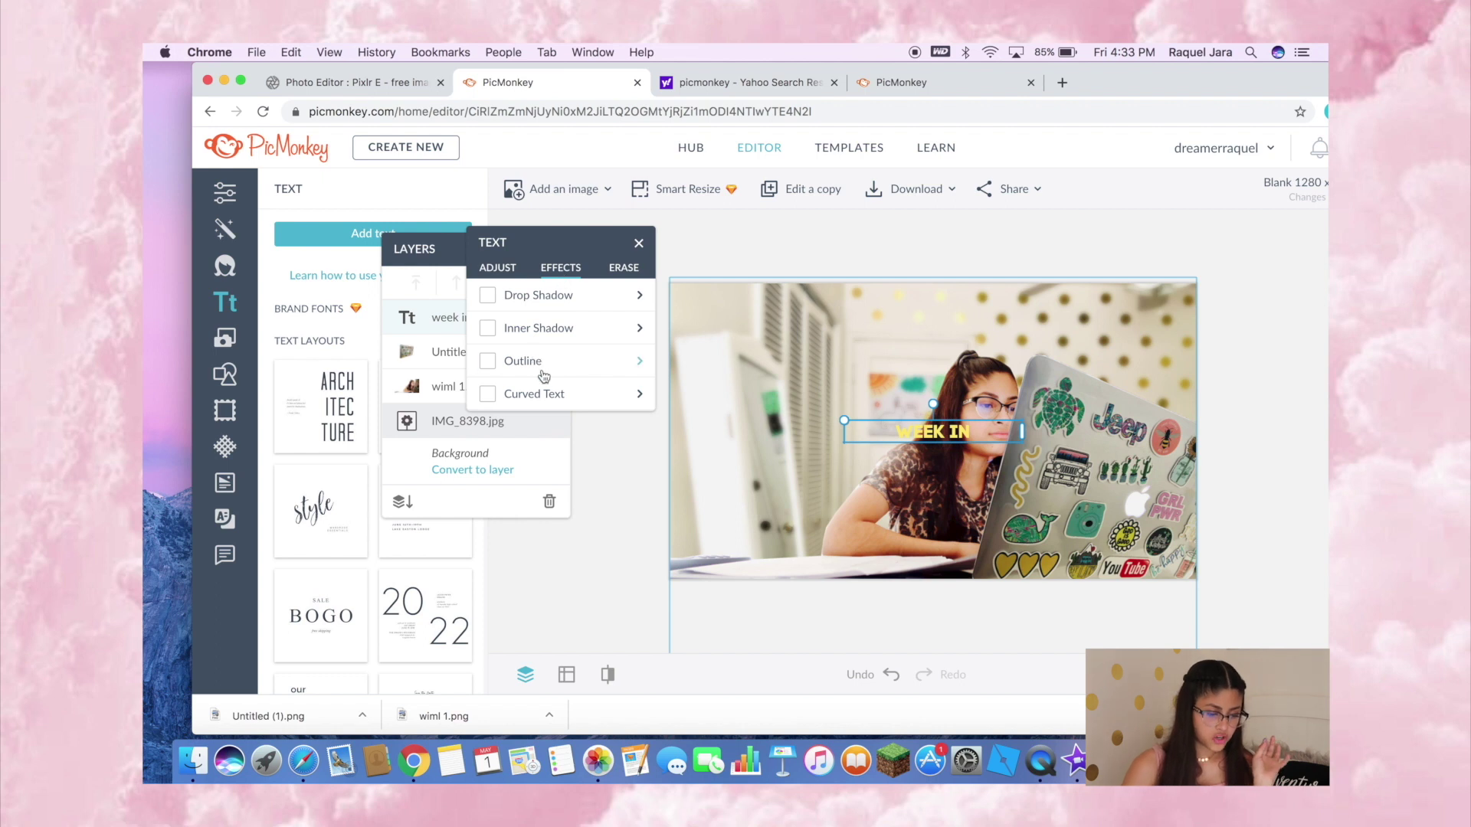
click(488, 395)
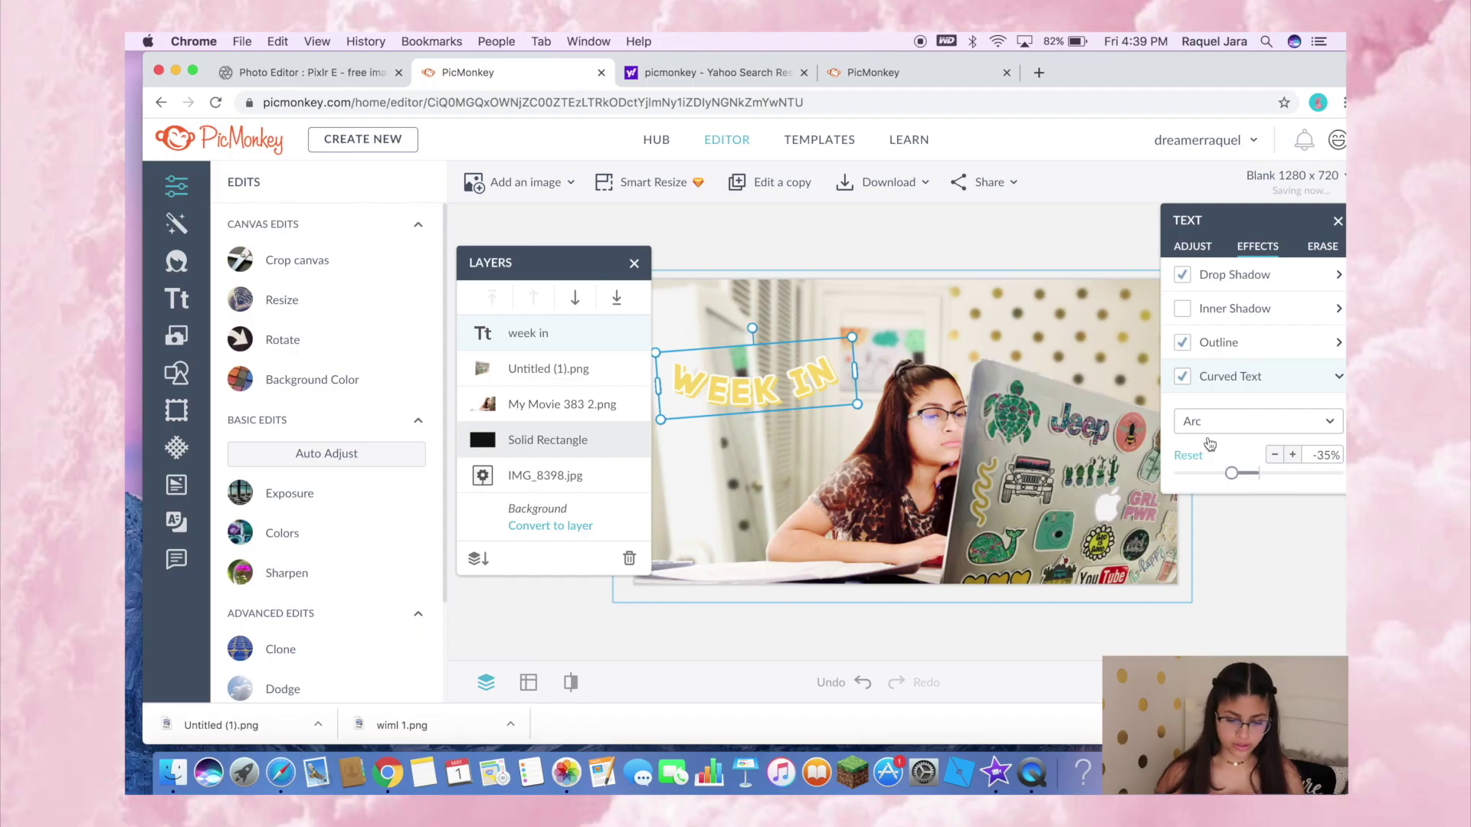
click(1337, 344)
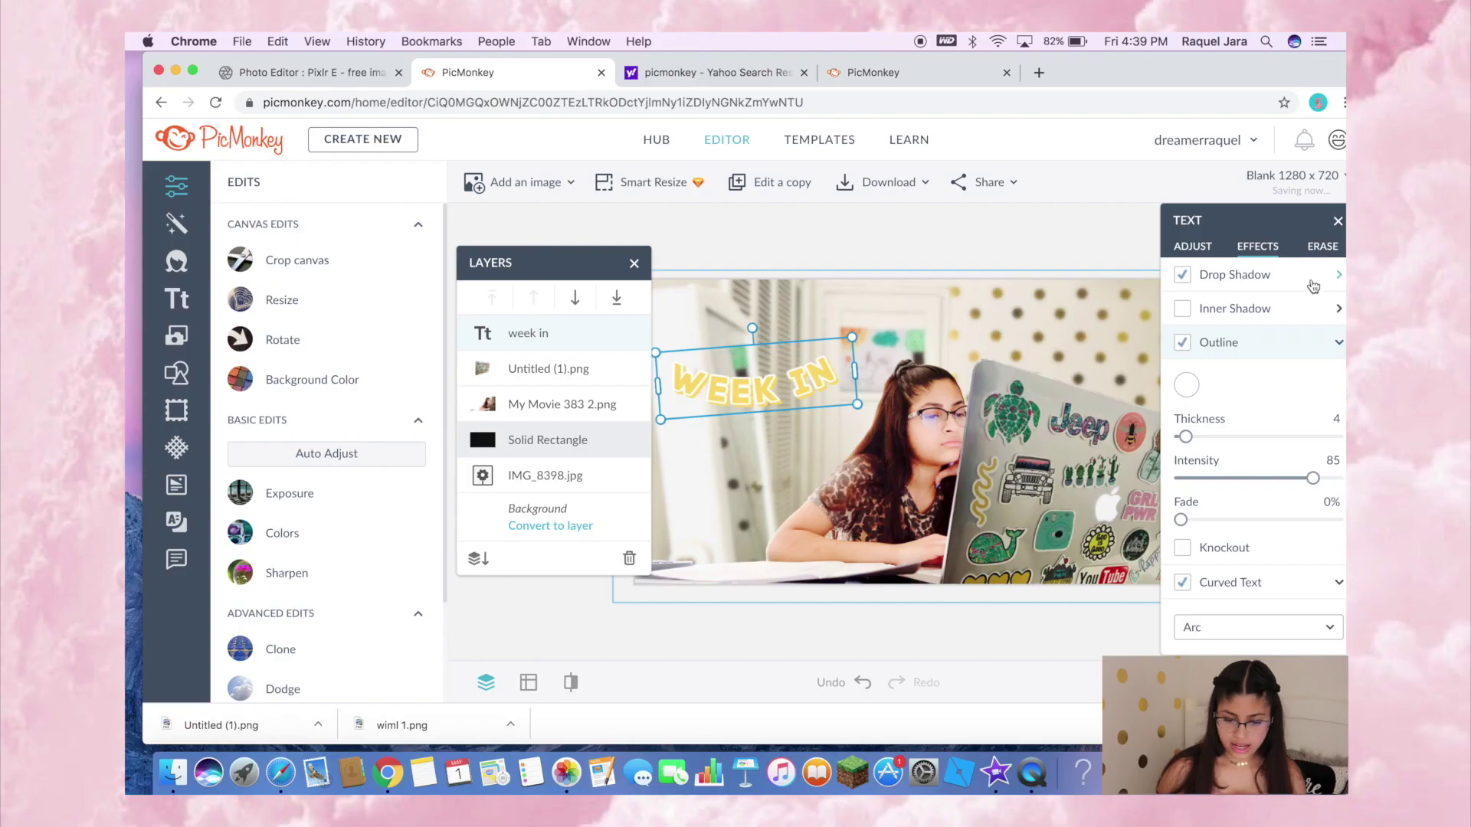
click(1237, 135)
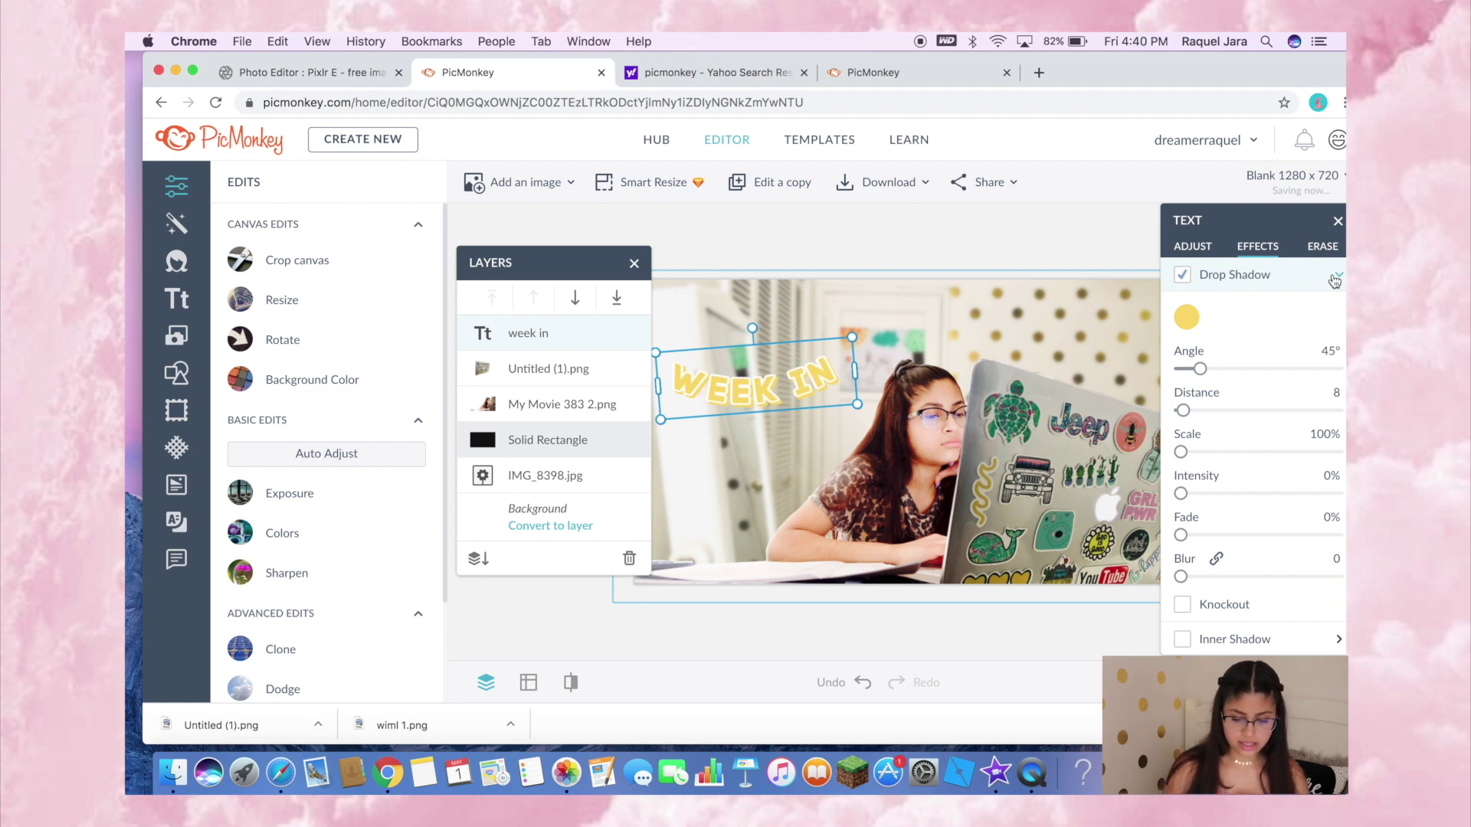
Undo to restore the curved 'MY LIFE' text, check its curve, then paste the '*quarantined edition*' line.
click(859, 682)
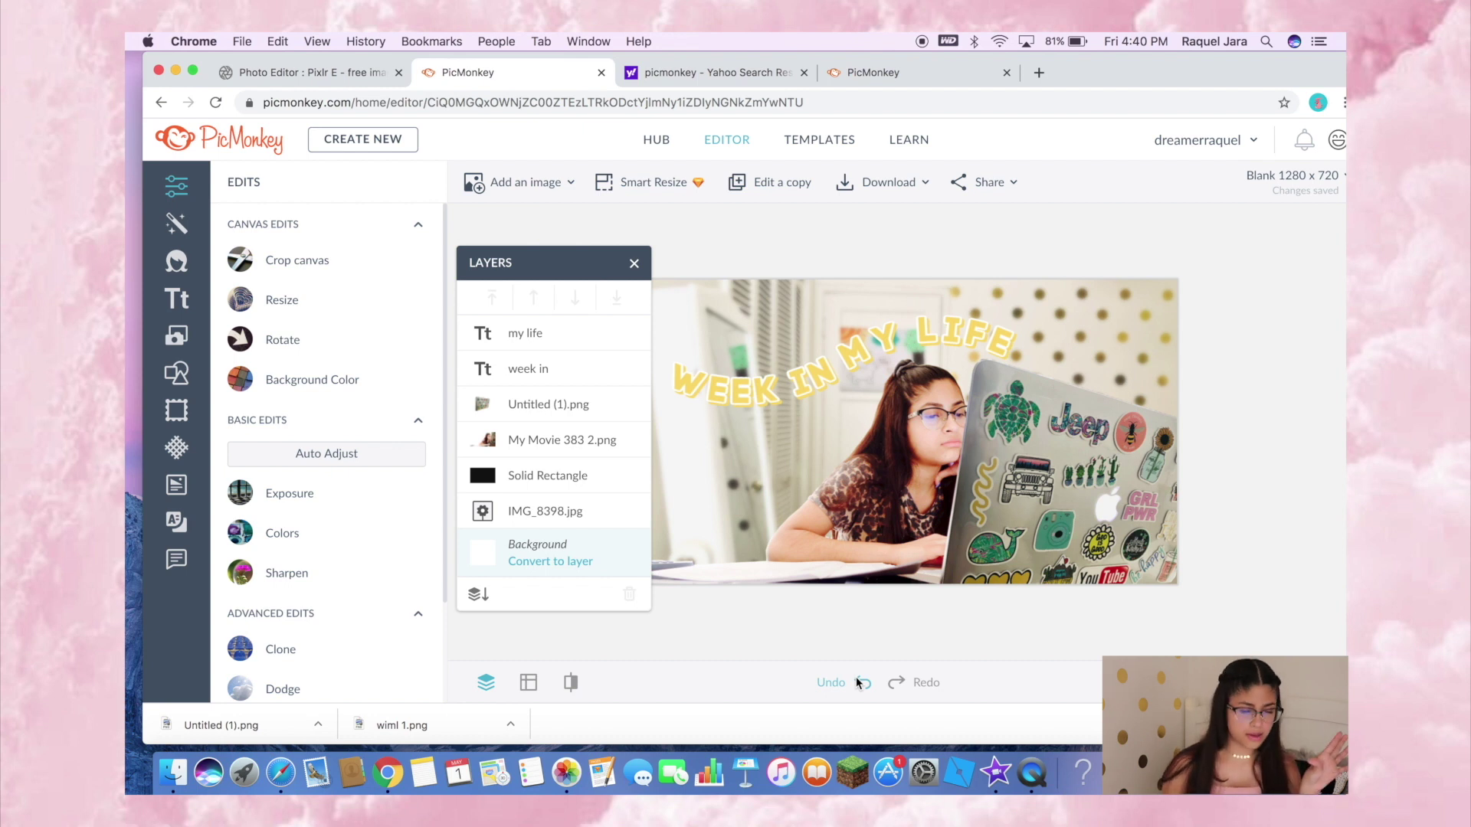
click(950, 341)
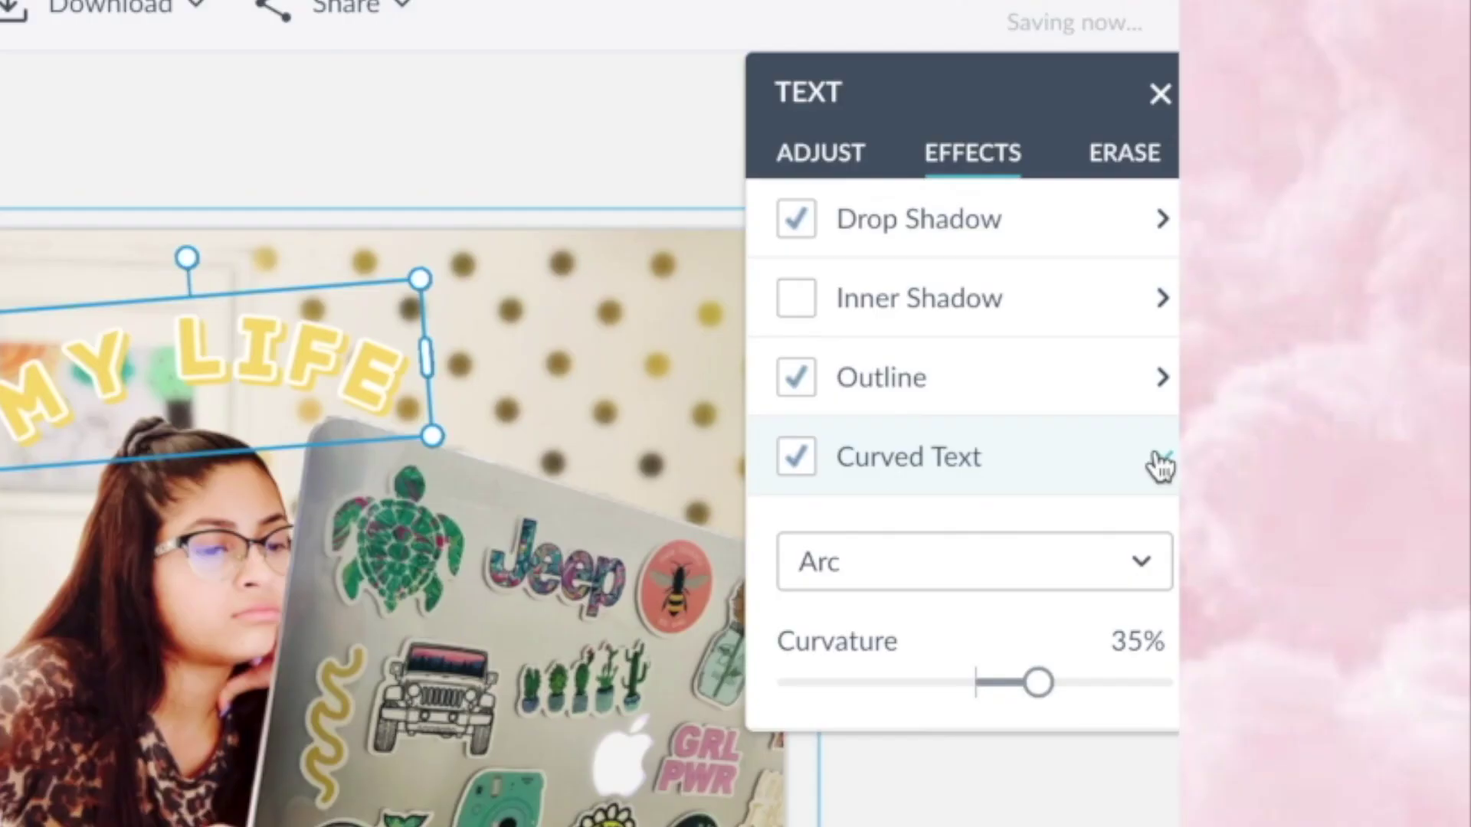
mouse_move(1093, 699)
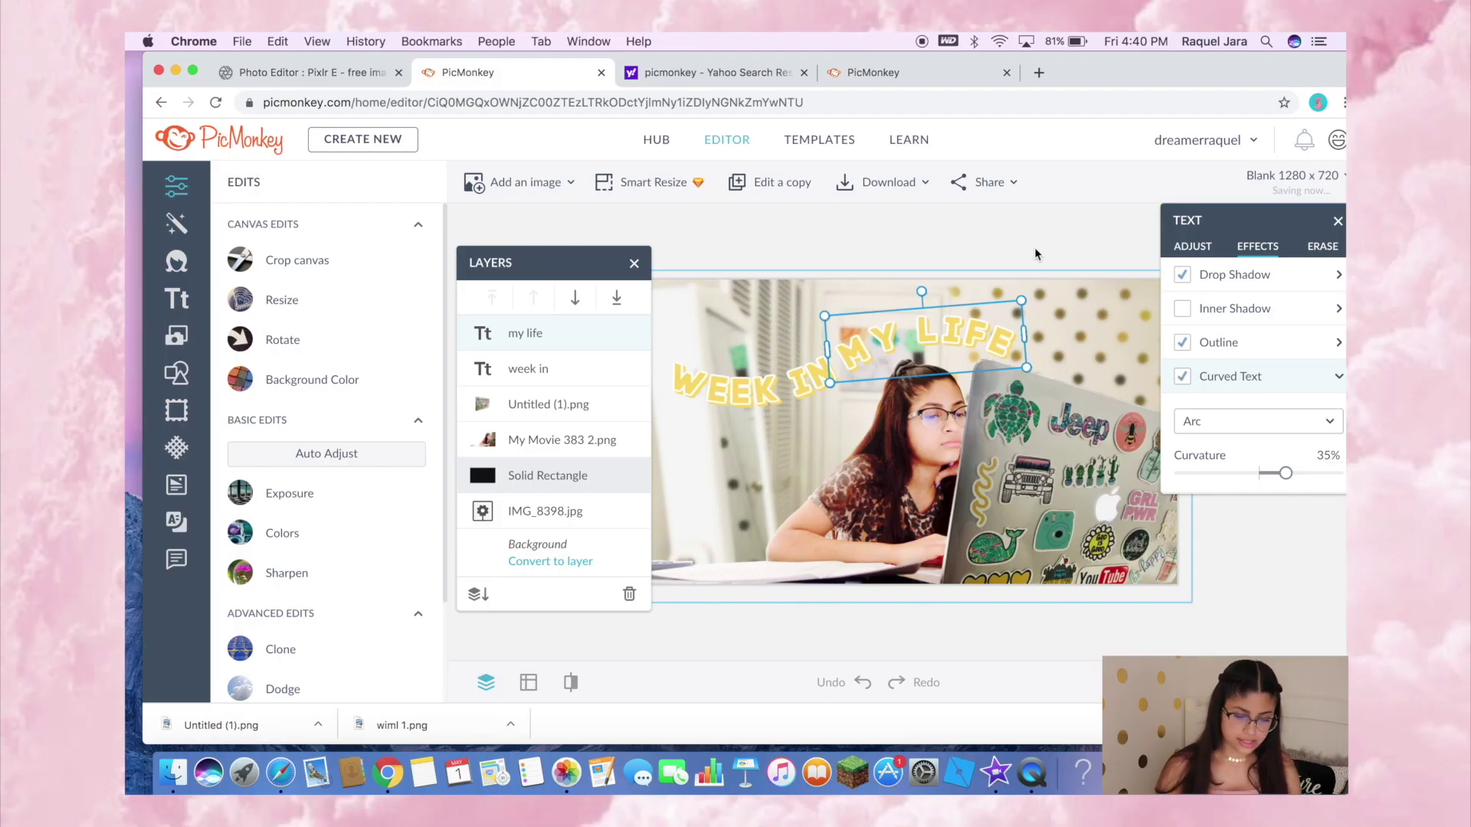
click(1063, 277)
key(super+v)
Set the whole '*quarantined edition*' line in Arial Bold Italic.
click(751, 447)
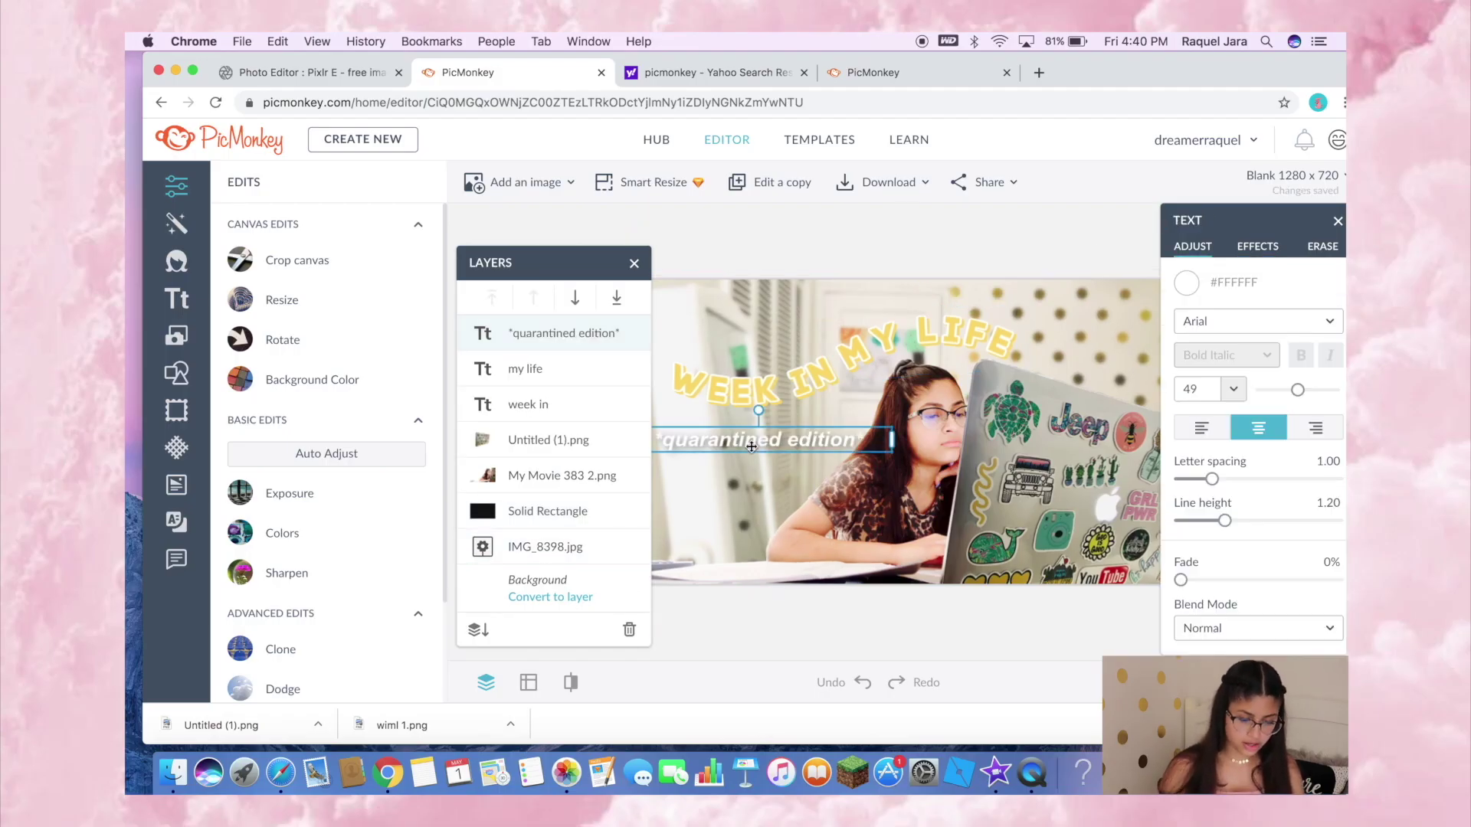
double_click(751, 446)
key(super+a)
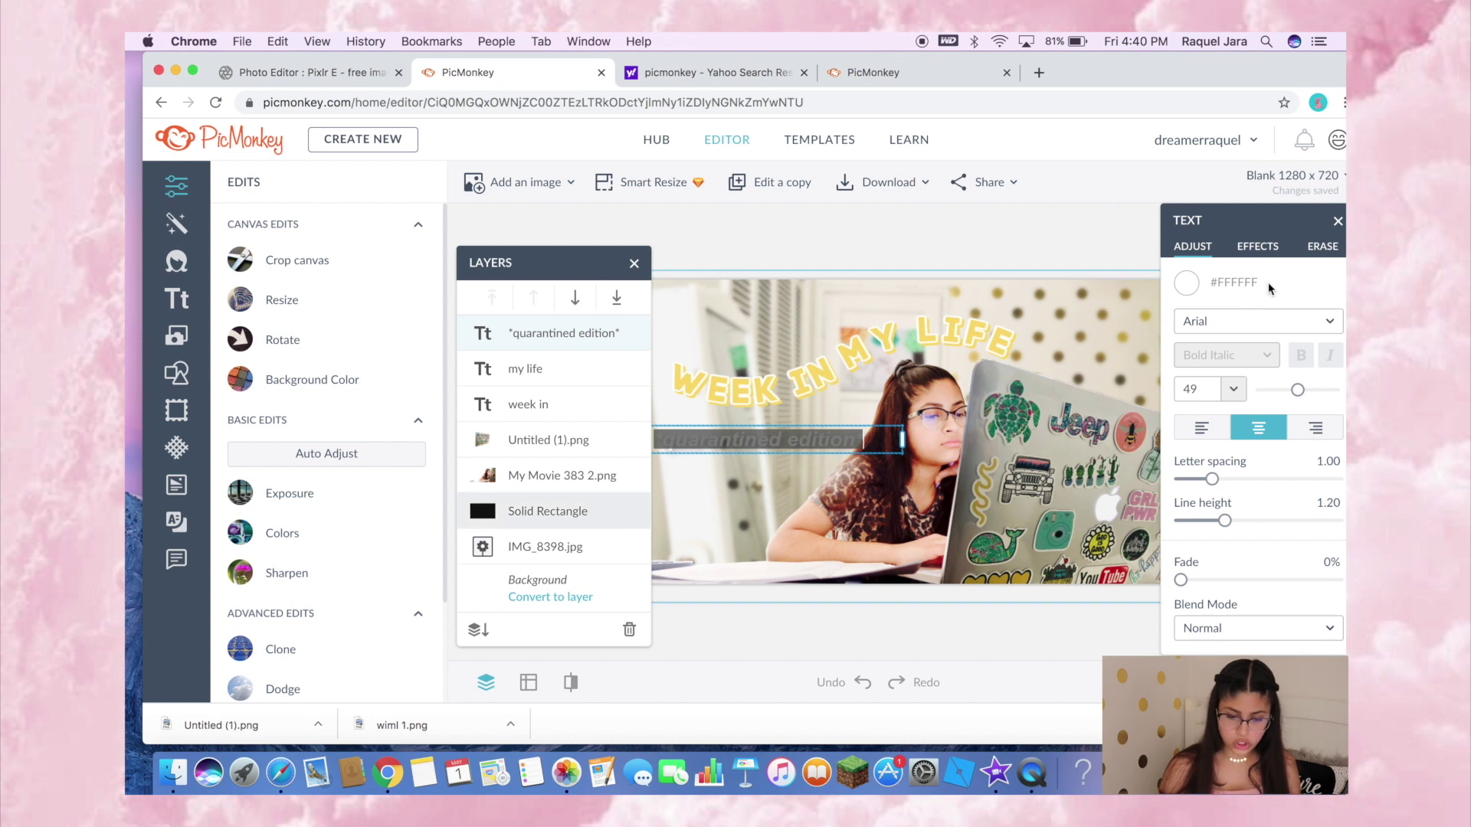
click(1260, 322)
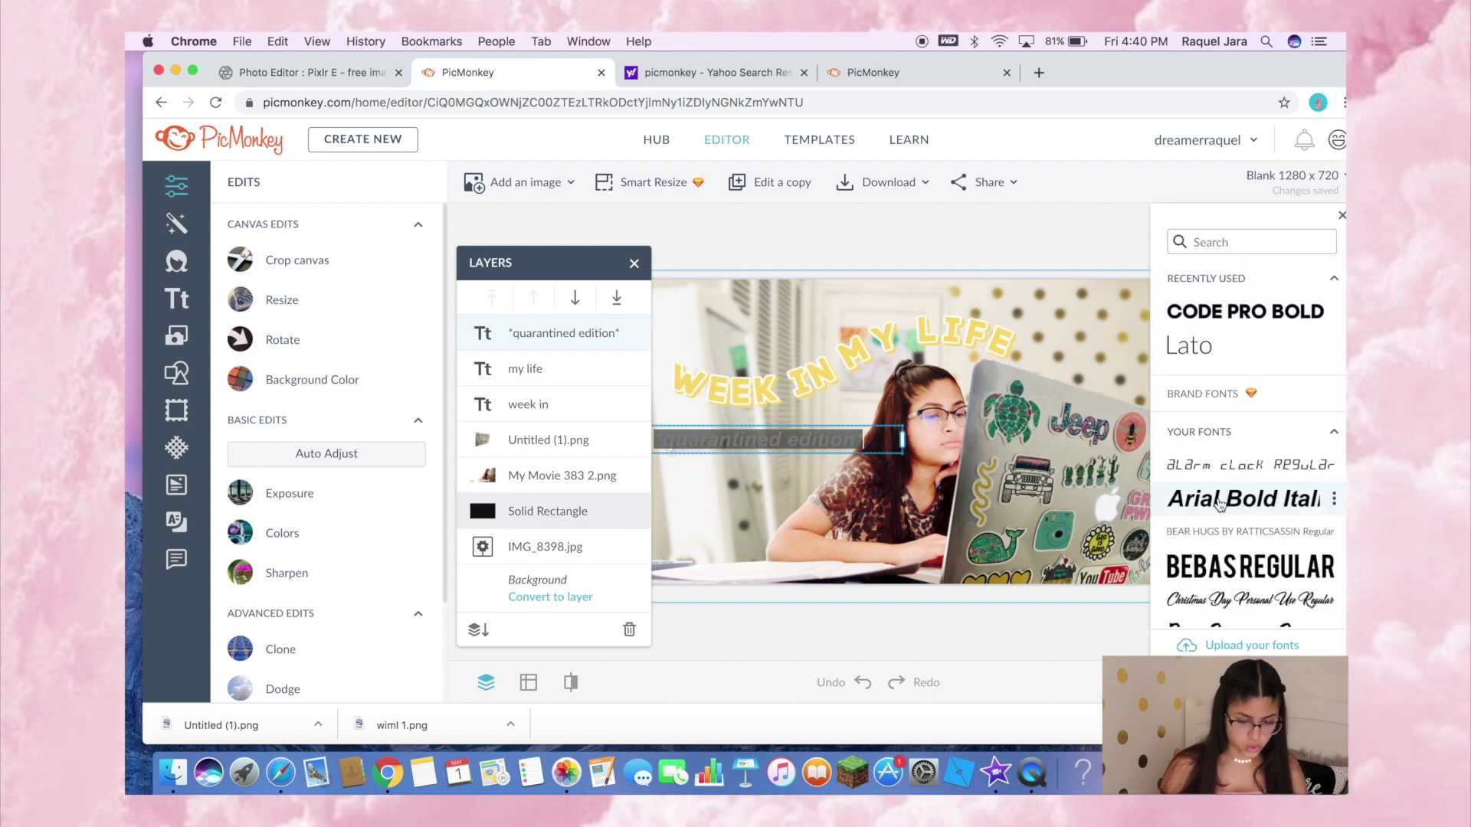
click(1250, 498)
click(1283, 304)
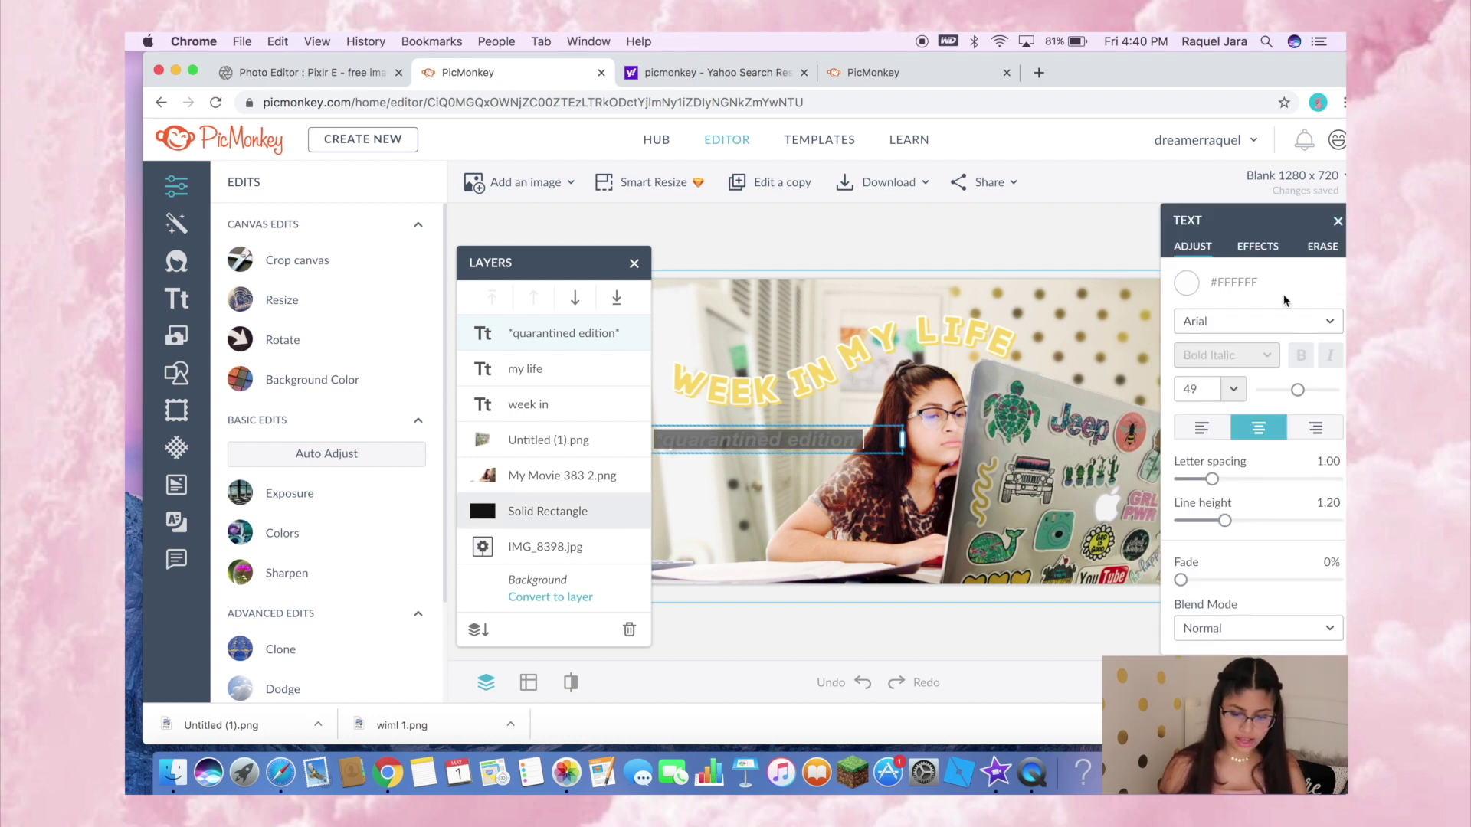
Give it a black drop shadow at 45°, distance 8, 30% fade, blur 20.
click(1258, 247)
click(1337, 278)
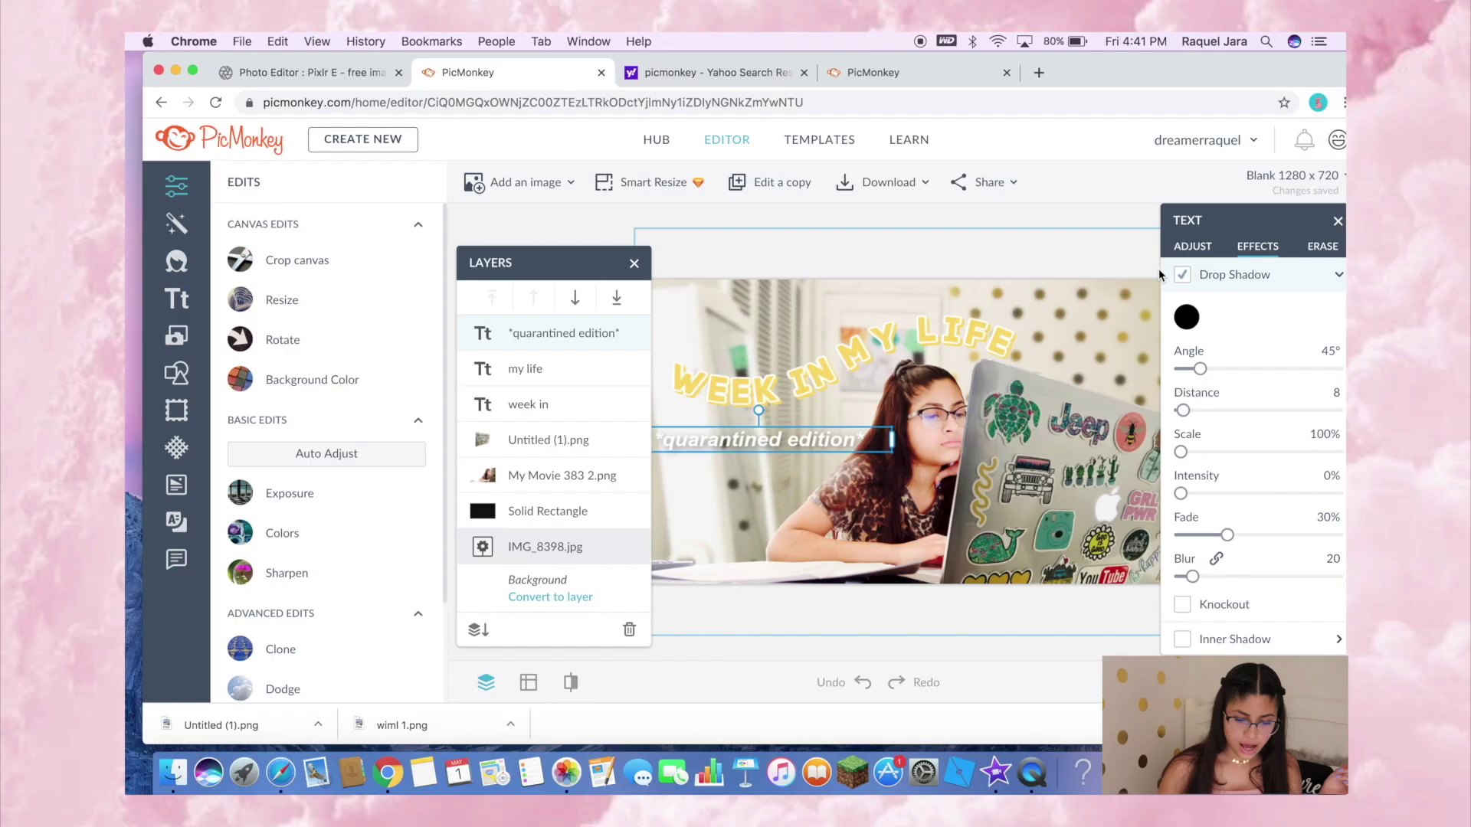
click(825, 576)
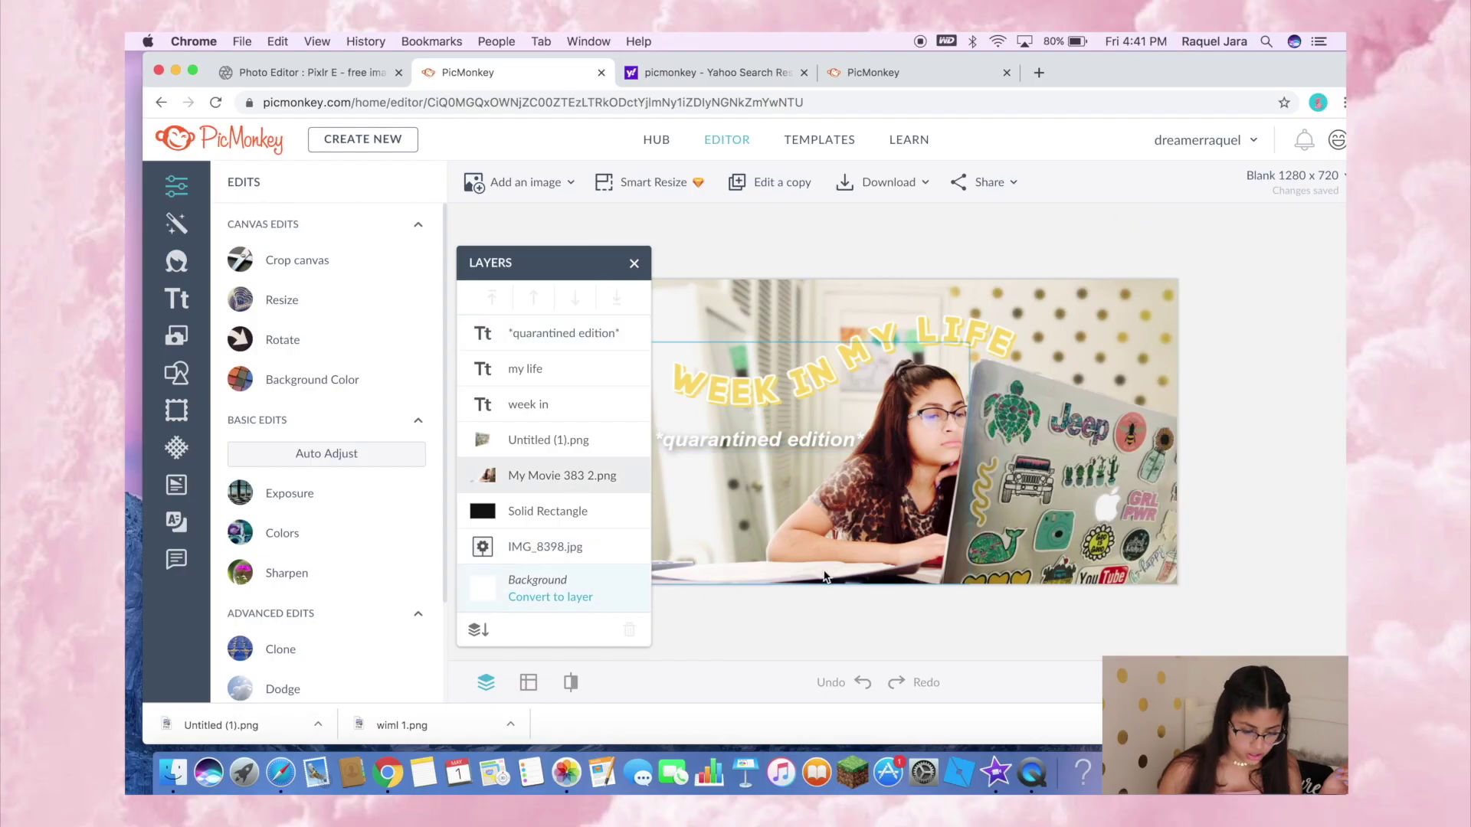
Add an outline with thickness 7 and intensity 85 to her cutout with the laptop.
click(847, 538)
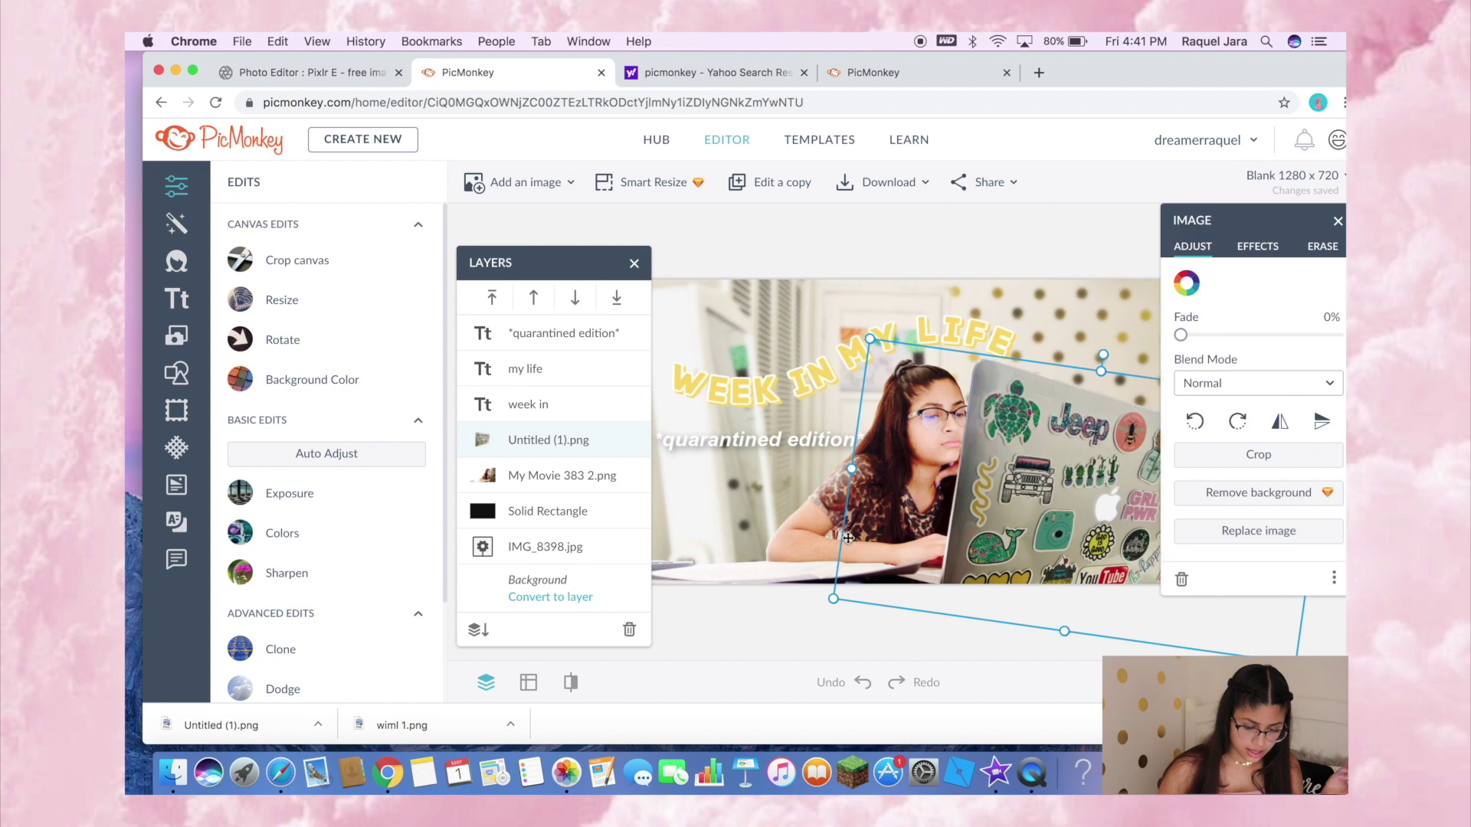
click(1260, 247)
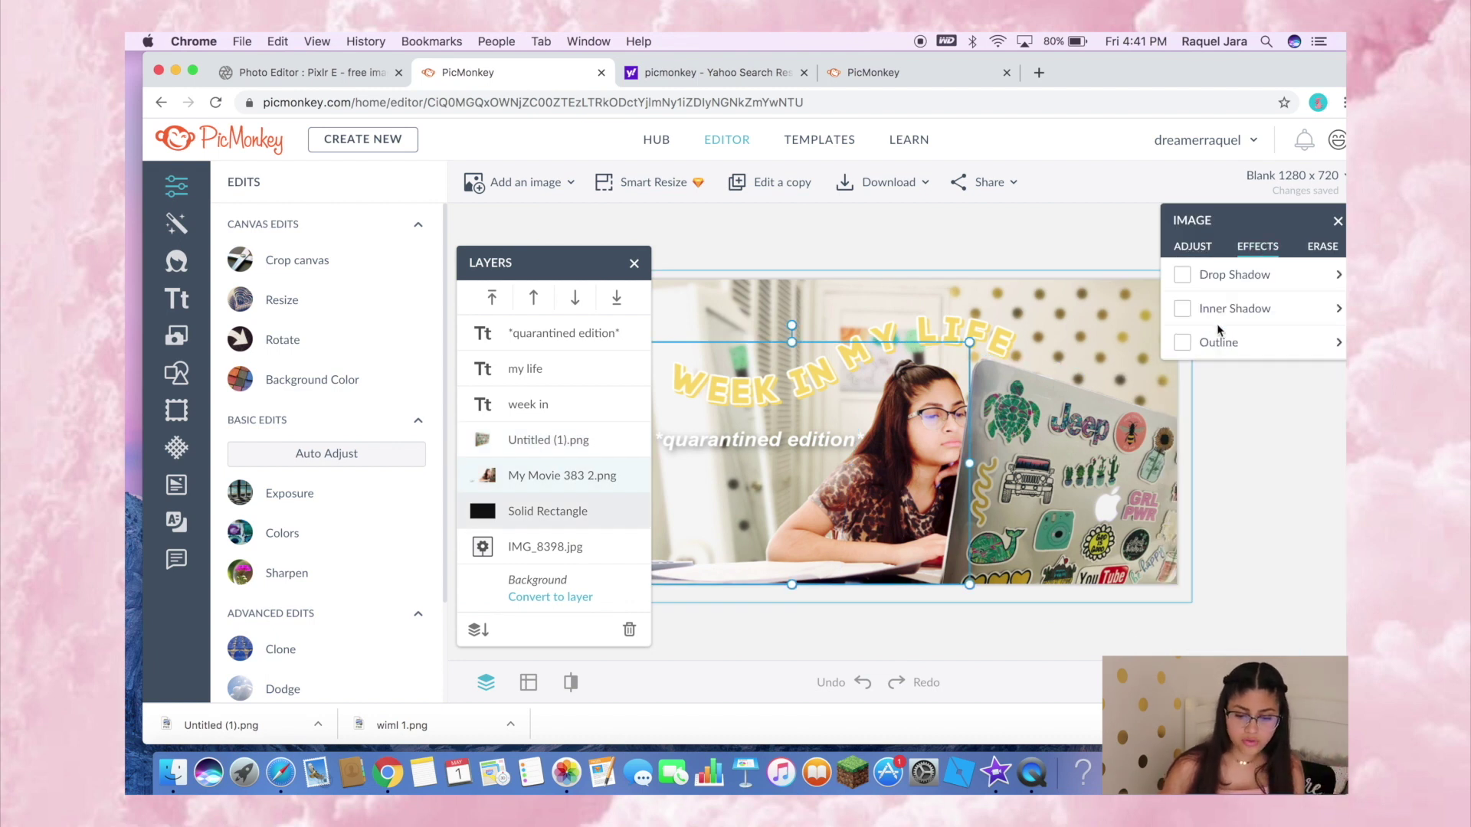
click(1184, 344)
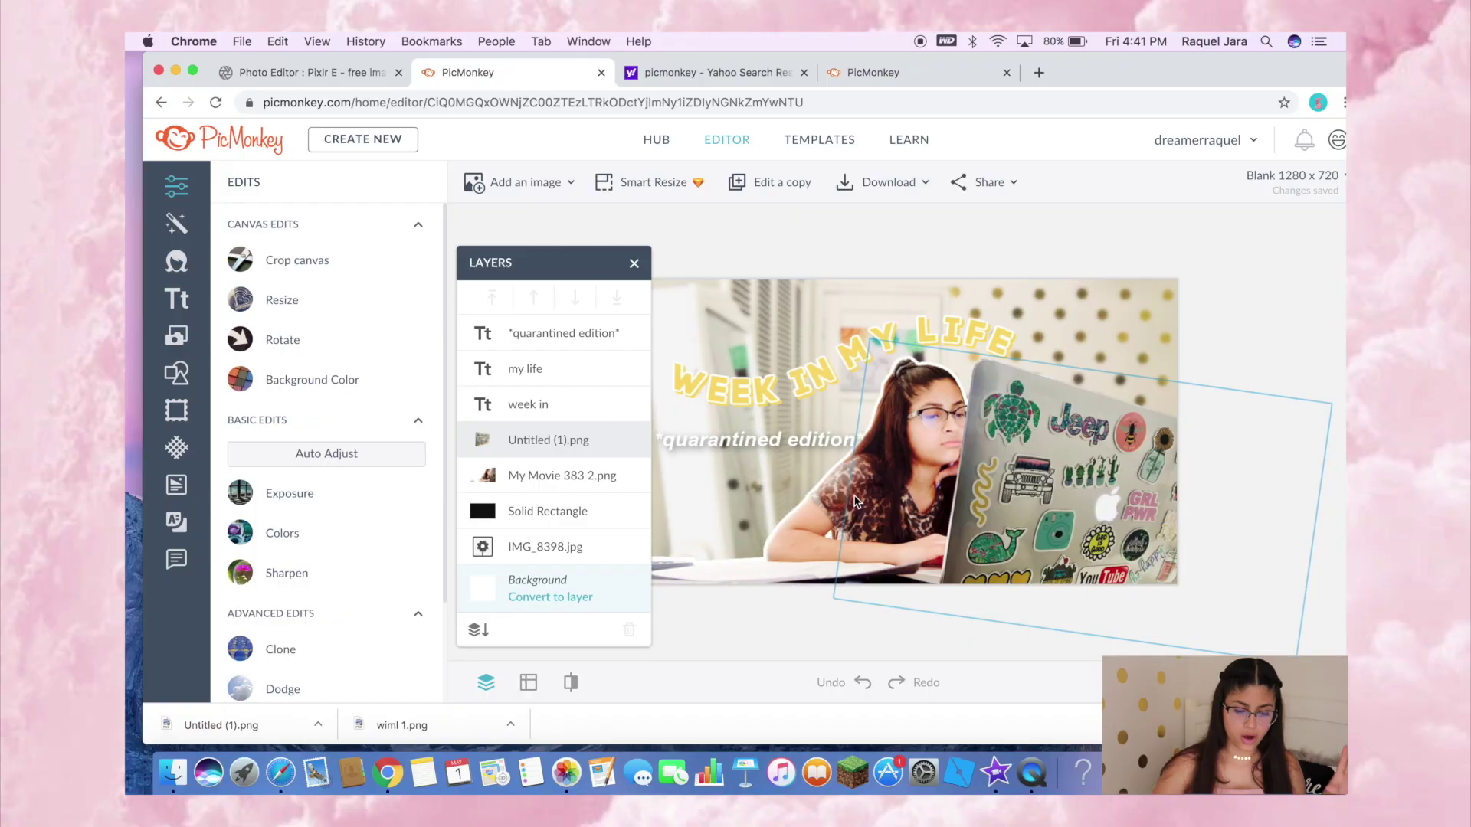
Try a pink outline on the laptop cutout, then undo it and deselect the image.
click(1020, 502)
click(1195, 231)
click(1115, 323)
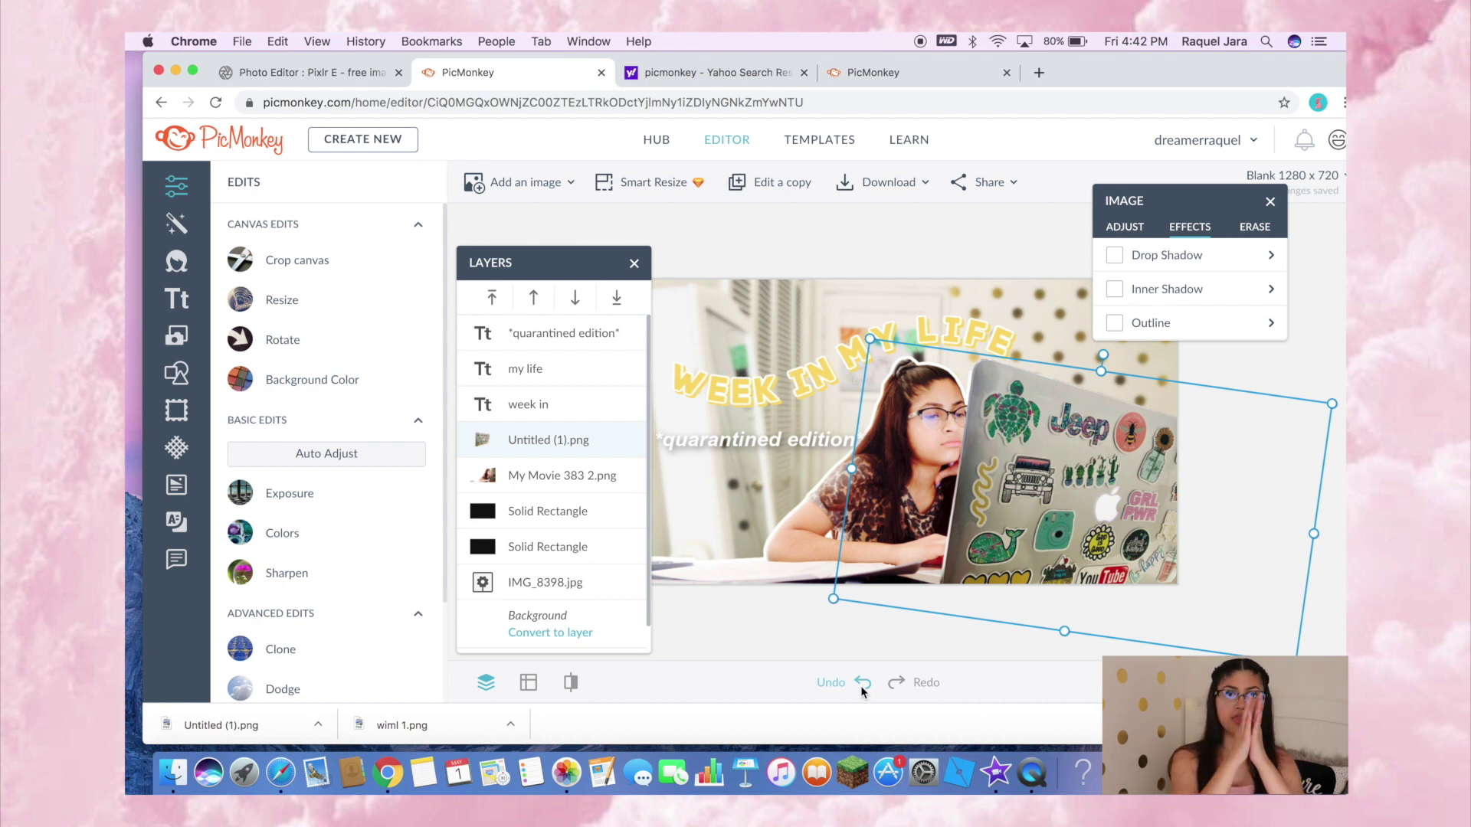
click(861, 686)
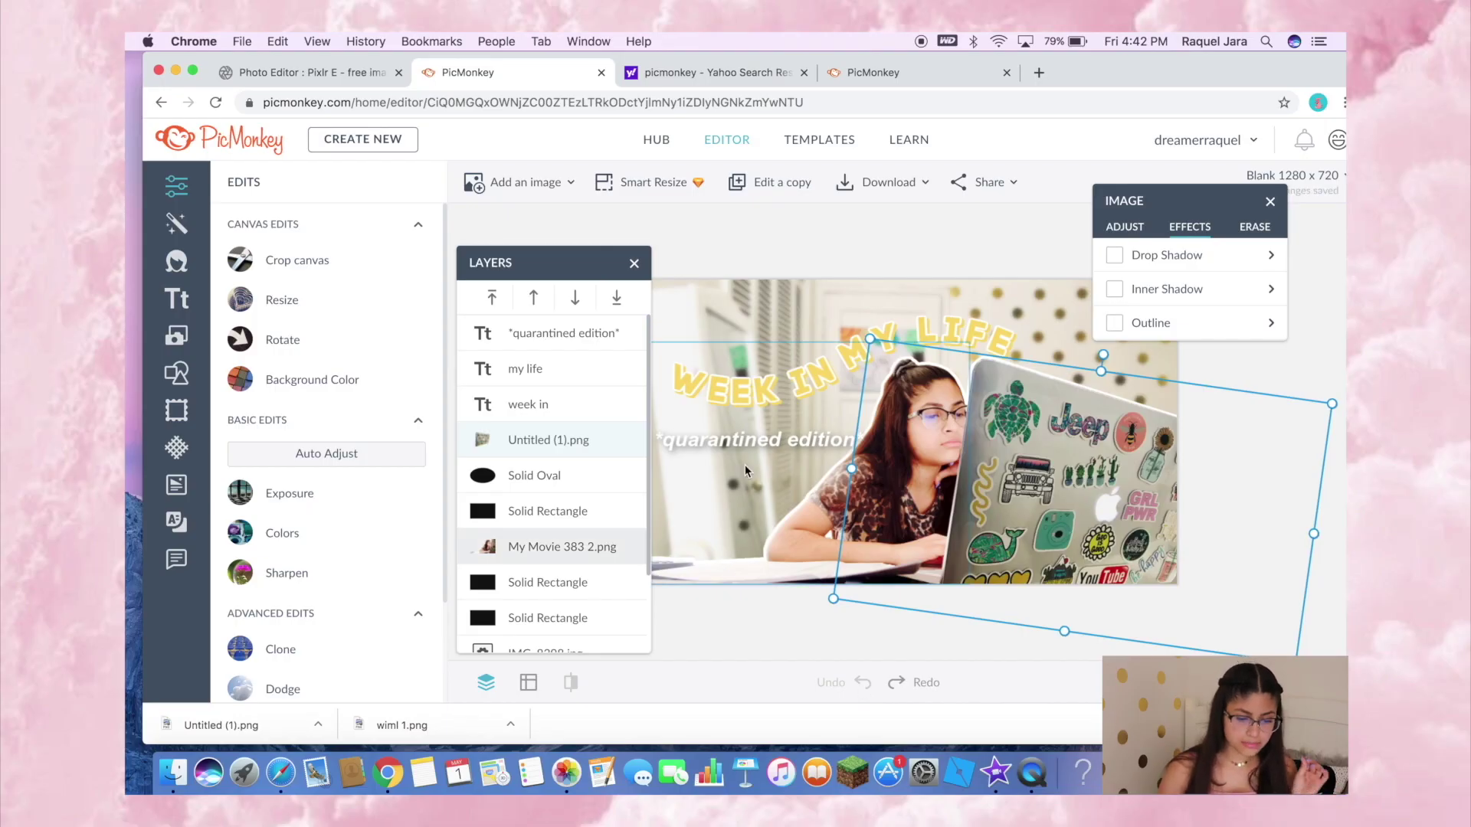
click(898, 219)
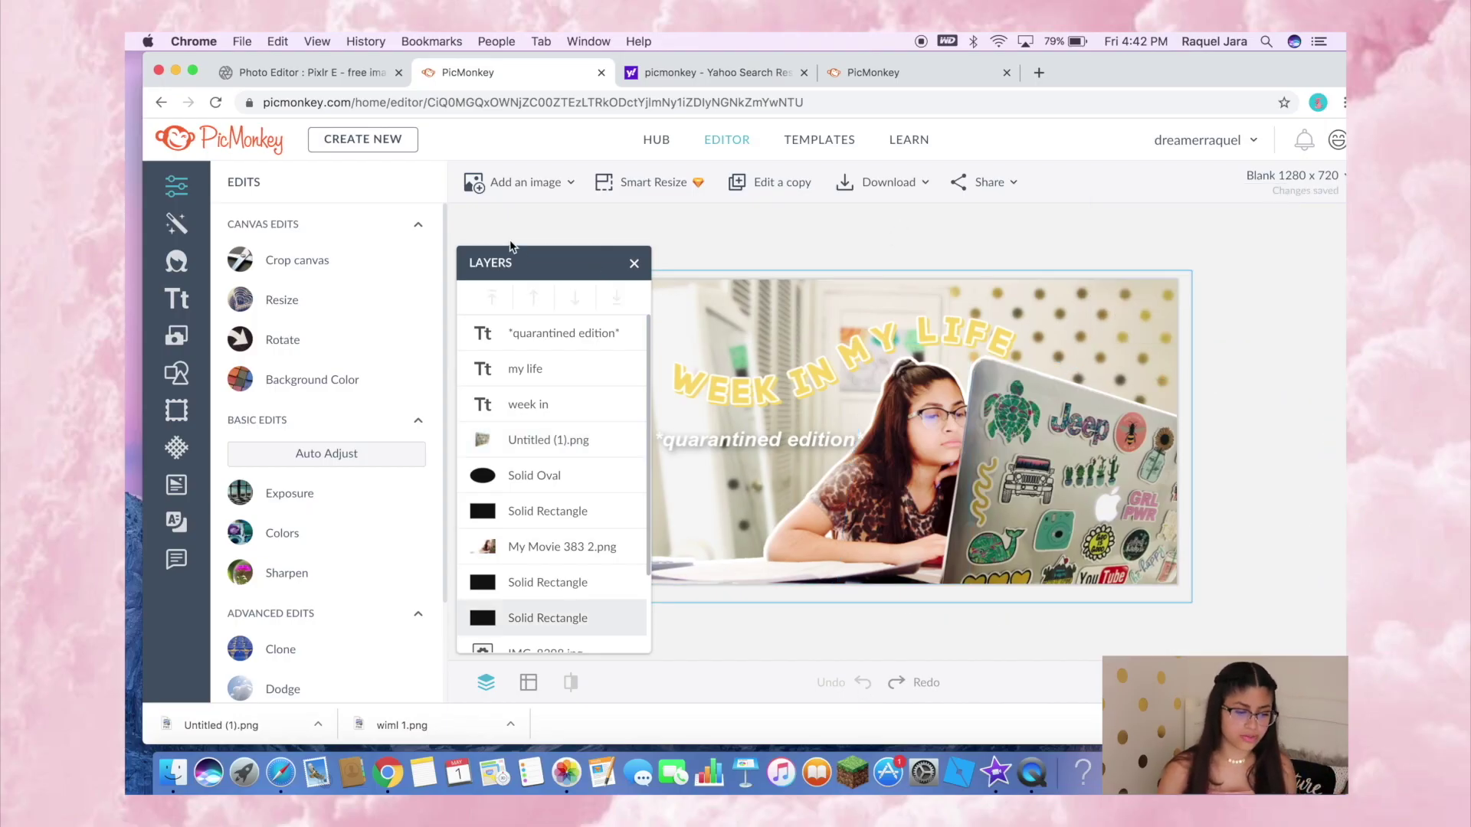